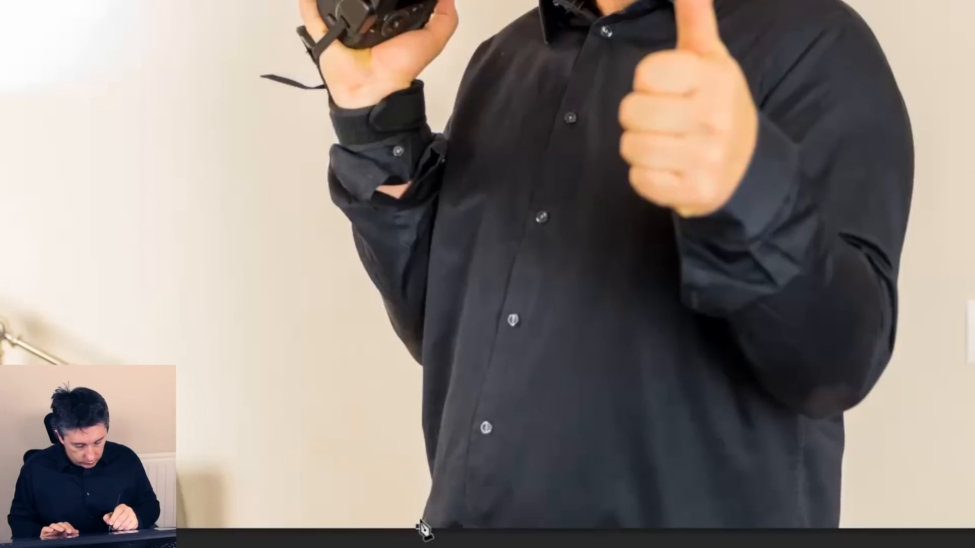
# - Start a Pen path at the photo's lower edge and trace the shirt's left side up to the raised arm's elbow
pyautogui.click(422, 510)
pyautogui.click(429, 497)
pyautogui.click(434, 483)
pyautogui.click(429, 461)
pyautogui.click(424, 432)
pyautogui.click(424, 417)
pyautogui.click(425, 378)
pyautogui.click(423, 365)
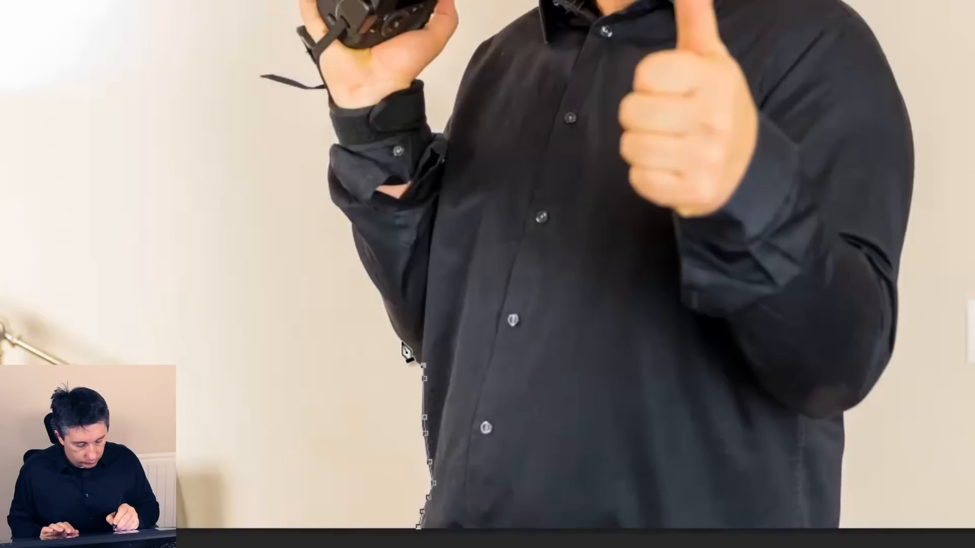
# - Continue the Pen path up the raised forearm, around the hand holding the camera and along the lens's underside
pyautogui.scroll(5, 406, 350)
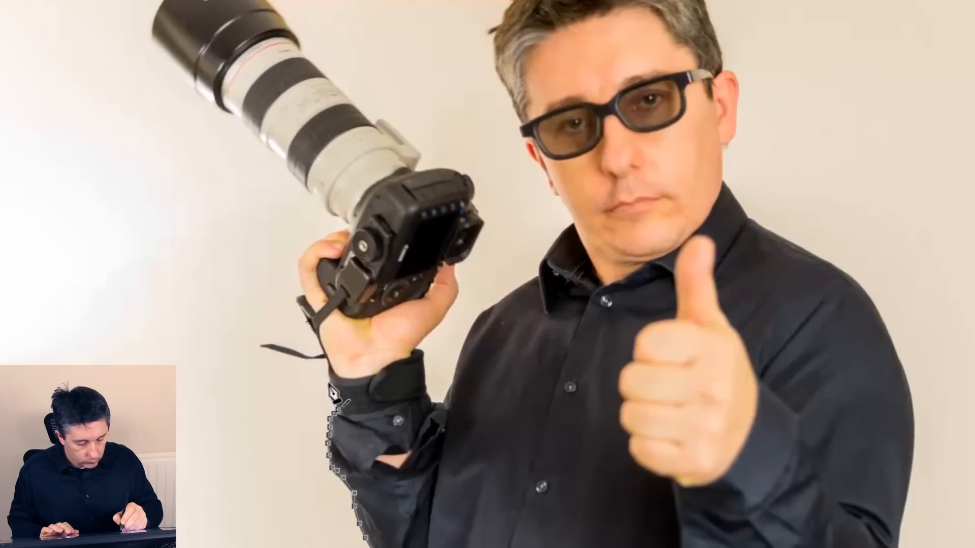
pyautogui.click(330, 386)
pyautogui.click(329, 361)
pyautogui.click(312, 329)
pyautogui.click(303, 280)
pyautogui.click(329, 235)
pyautogui.click(350, 229)
pyautogui.click(303, 187)
pyautogui.click(262, 142)
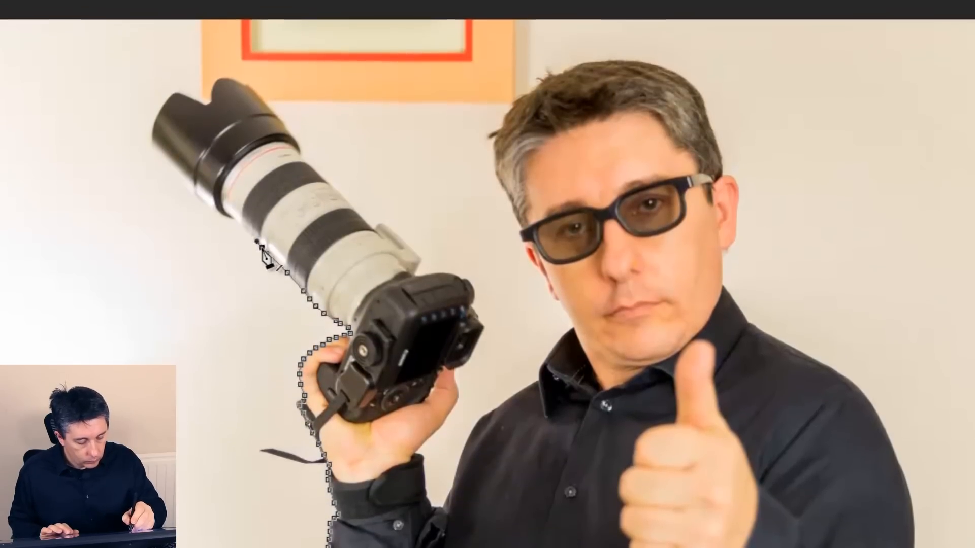
# - Trace the path around the lens hood, back along the lens's upper edge and over the camera body
pyautogui.click(241, 228)
pyautogui.click(205, 207)
pyautogui.click(157, 159)
pyautogui.click(158, 114)
pyautogui.click(180, 95)
pyautogui.click(206, 107)
pyautogui.click(222, 82)
pyautogui.click(247, 85)
pyautogui.click(282, 135)
pyautogui.click(299, 164)
pyautogui.click(340, 209)
pyautogui.click(380, 250)
pyautogui.click(414, 289)
pyautogui.click(459, 288)
pyautogui.click(476, 309)
pyautogui.click(482, 337)
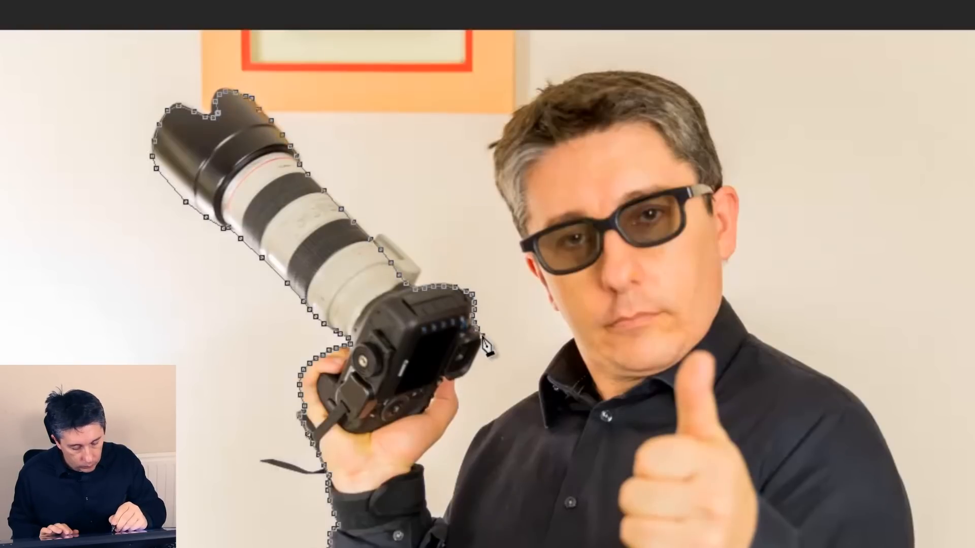
# - Extend the path down the camera's back and the wrist to the armpit, then up the shoulder to the collar
pyautogui.click(477, 353)
pyautogui.click(456, 391)
pyautogui.click(449, 421)
pyautogui.click(424, 462)
pyautogui.click(437, 517)
pyautogui.click(459, 472)
pyautogui.click(487, 421)
pyautogui.click(531, 390)
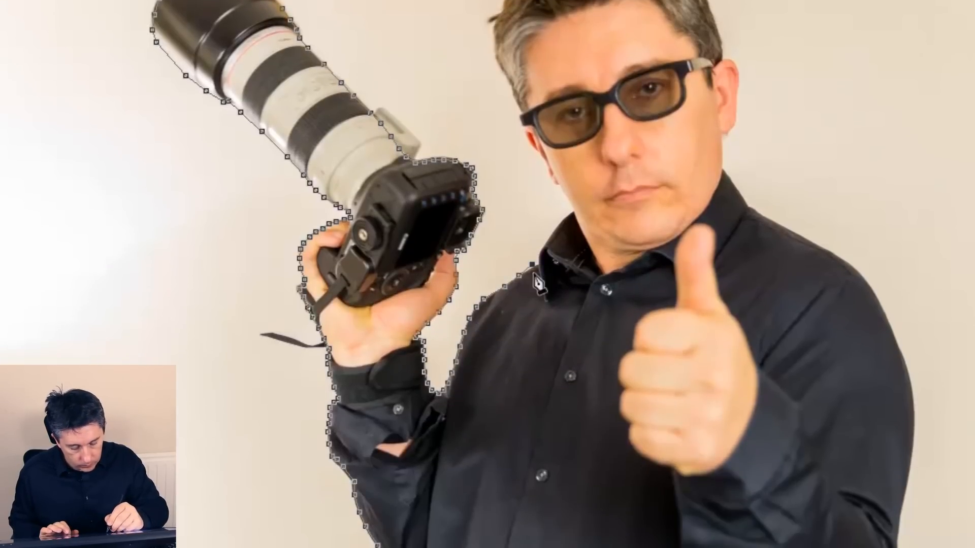
# - Trace the path around the man's head, following the collar, cheek, hair and ear
pyautogui.click(573, 349)
pyautogui.click(553, 318)
pyautogui.click(531, 275)
pyautogui.click(513, 229)
pyautogui.click(497, 198)
pyautogui.click(496, 168)
pyautogui.click(518, 127)
pyautogui.click(547, 101)
pyautogui.click(573, 91)
pyautogui.click(617, 83)
pyautogui.click(685, 101)
pyautogui.click(703, 127)
pyautogui.click(721, 183)
pyautogui.click(735, 218)
# - Continue the path from the ear down the neck and along the shoulder on the thumbs-up side
pyautogui.click(721, 276)
pyautogui.click(731, 325)
pyautogui.click(796, 378)
pyautogui.click(868, 425)
pyautogui.moveTo(868, 432); pyautogui.dragTo(693, 134)
pyautogui.click(735, 257)
pyautogui.click(722, 355)
pyautogui.moveTo(723, 355); pyautogui.dragTo(701, 237)
pyautogui.click(679, 360)
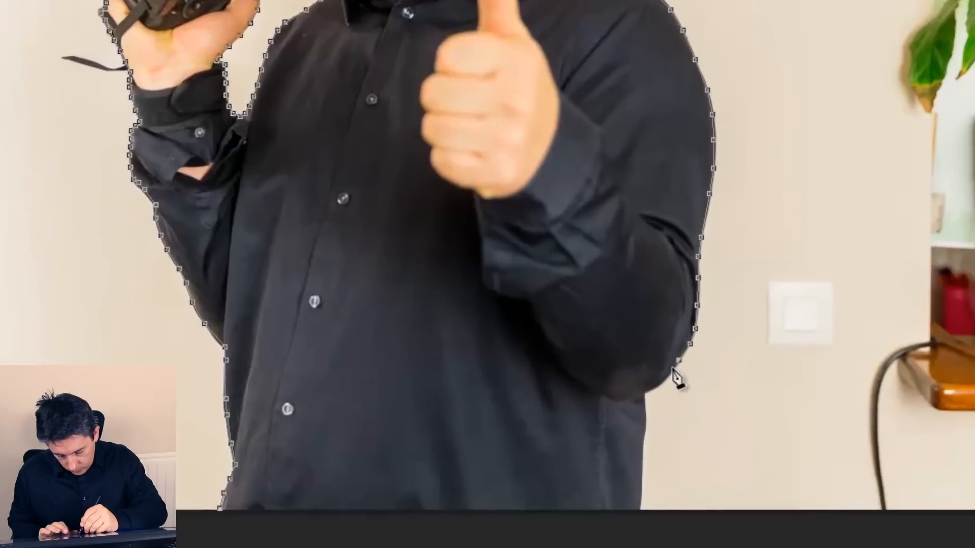
# - Trace the path below the thumbs-up elbow to the shirt's bottom and close it just outside the photo
pyautogui.click(669, 376)
pyautogui.click(652, 390)
pyautogui.click(644, 394)
pyautogui.click(644, 416)
pyautogui.click(640, 462)
pyautogui.click(640, 486)
pyautogui.click(639, 509)
pyautogui.click(638, 519)
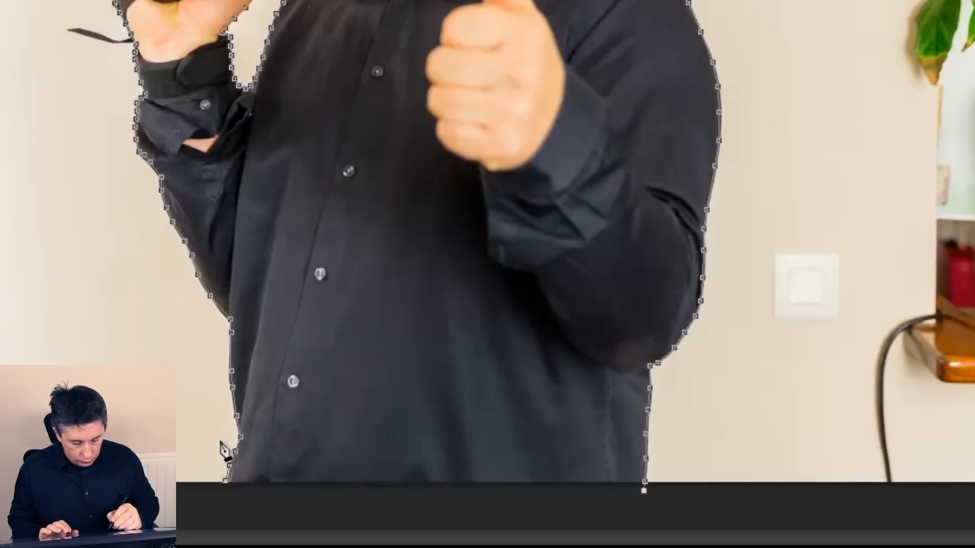
pyautogui.click(245, 505)
pyautogui.click(225, 482)
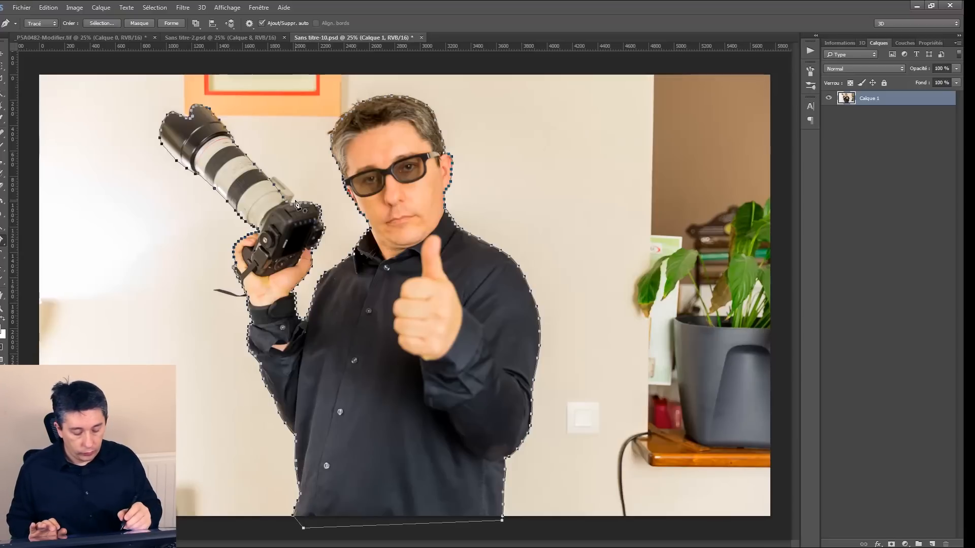
# - Create a vector mask on Calque 1 from the closed path and hide the path outline
pyautogui.rightClick(250, 346)
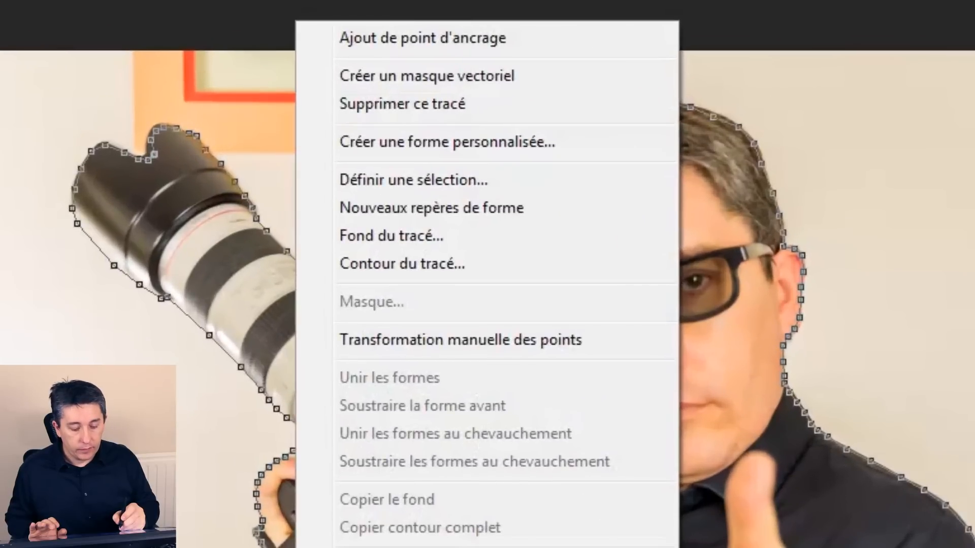
pyautogui.click(371, 83)
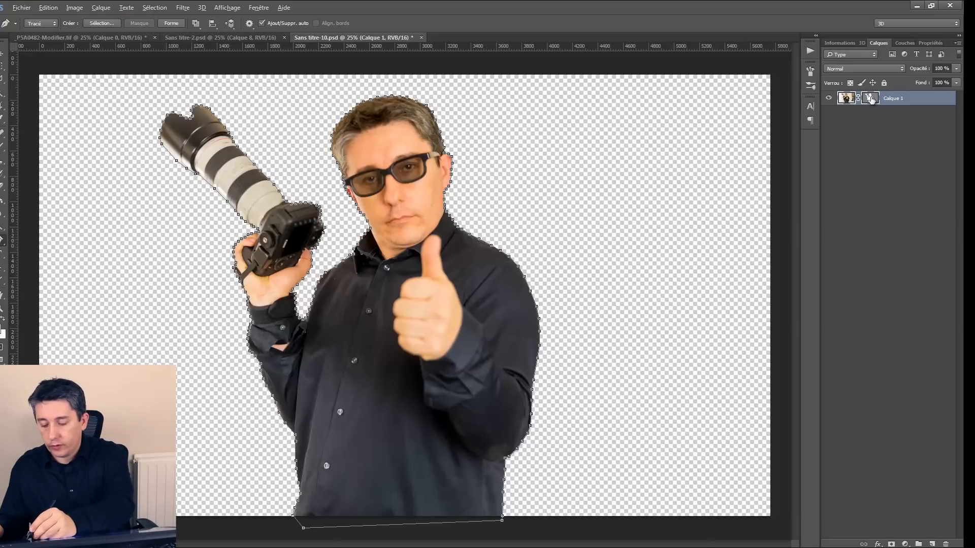
pyautogui.hotkey('ctrl', 'd')
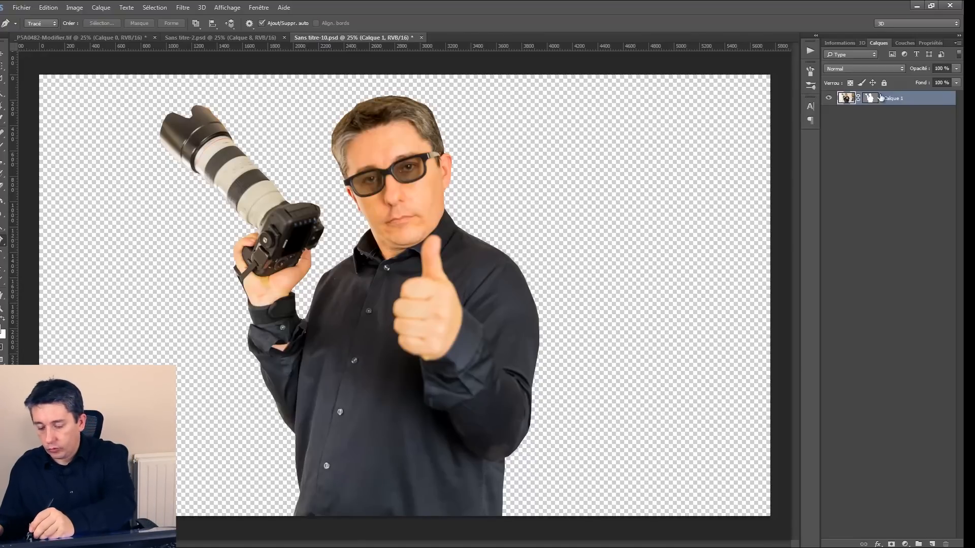
pyautogui.click(870, 100)
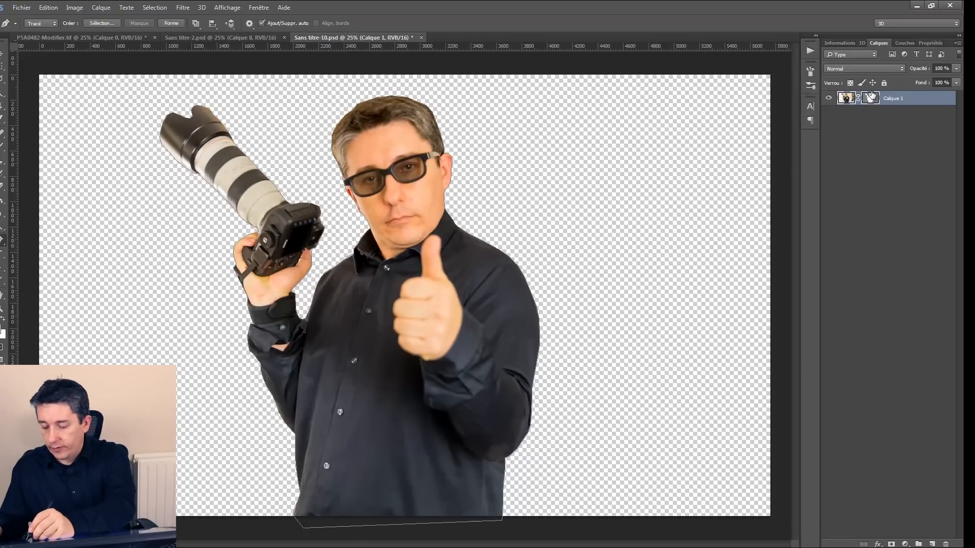
# - Load Calque 1's vector mask as a selection, copy the cut-out man to a new layer, and check it with Calque 1 hidden
pyautogui.keyDown('ctrl'); pyautogui.click(873, 99); pyautogui.keyUp('ctrl')
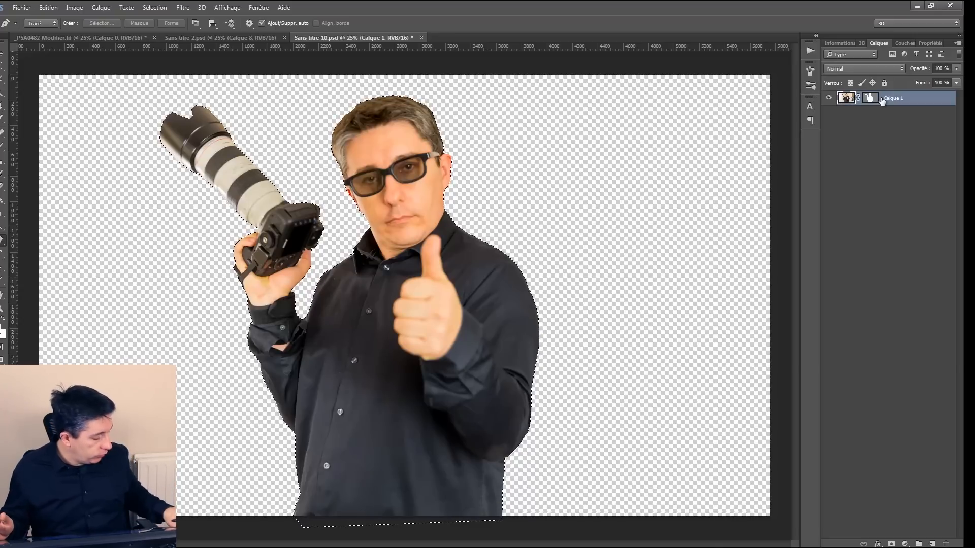
pyautogui.hotkey('ctrl', 'j')
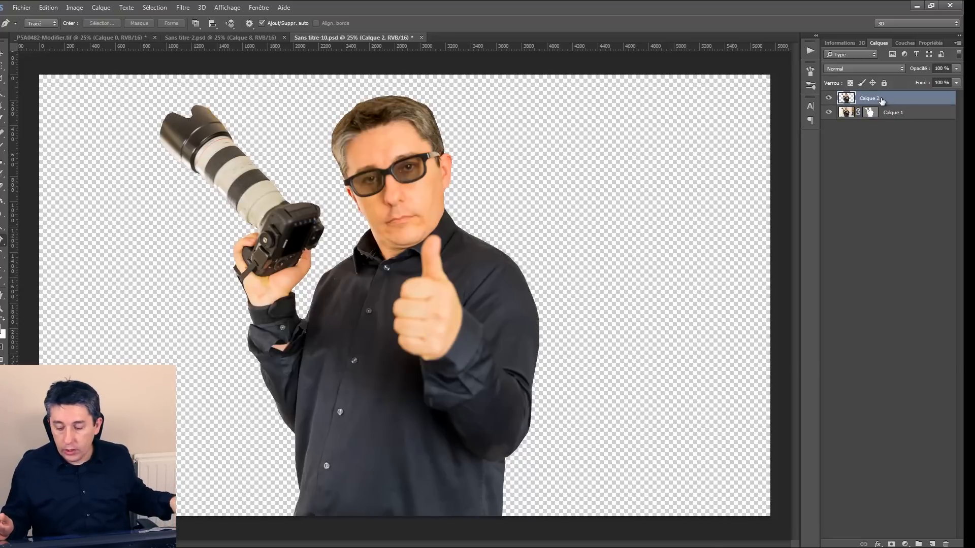
pyautogui.click(829, 113)
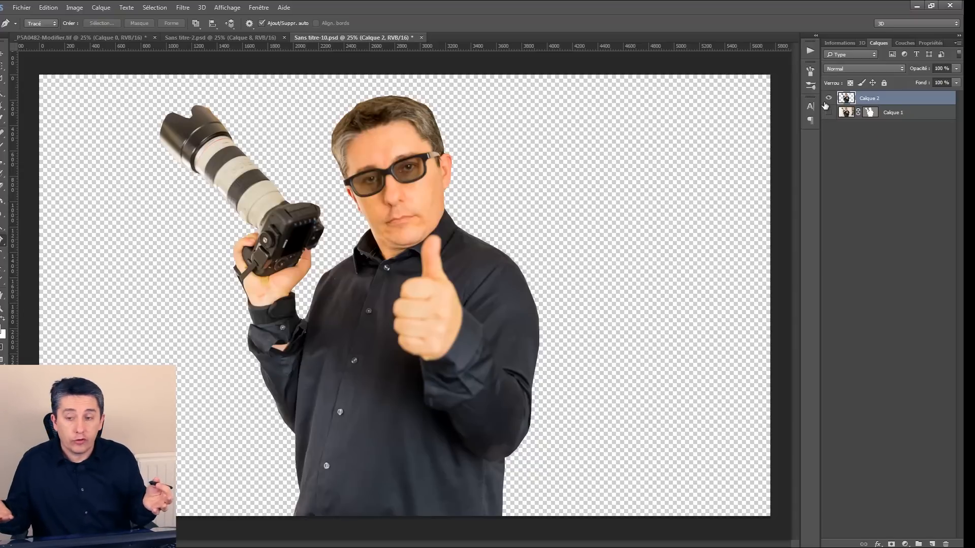
pyautogui.click(828, 112)
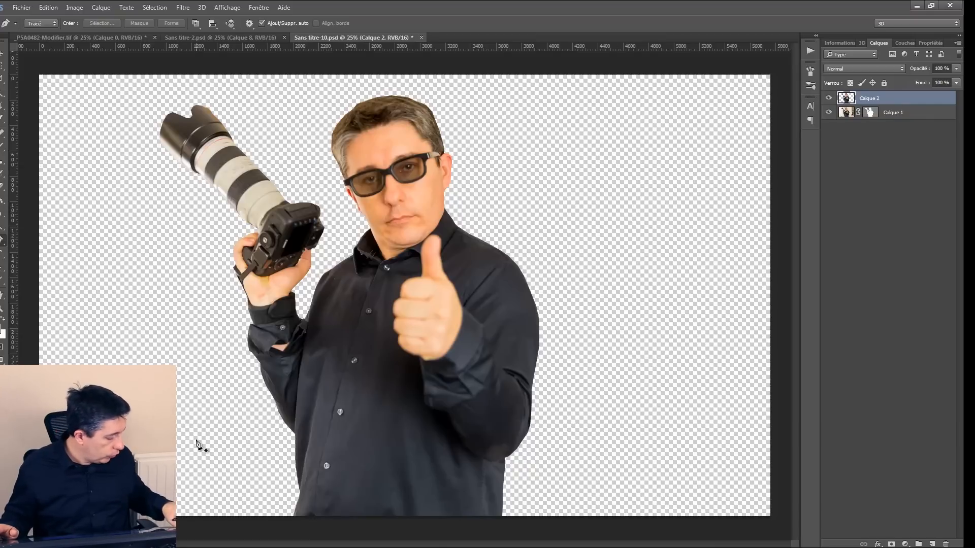
# - Open the image grunge-texture.jpg from the chapitre29 images folder
pyautogui.hotkey('ctrl', 'o')
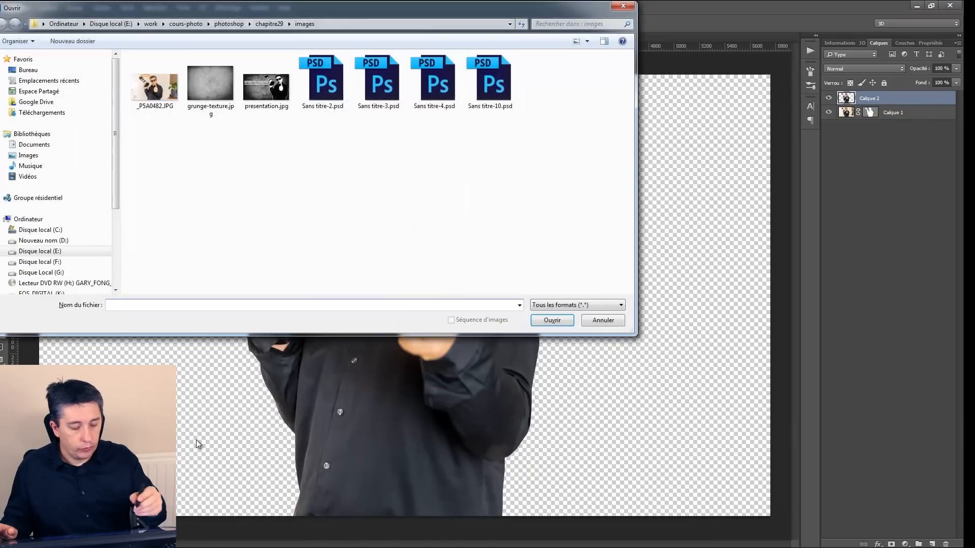
pyautogui.click(206, 89)
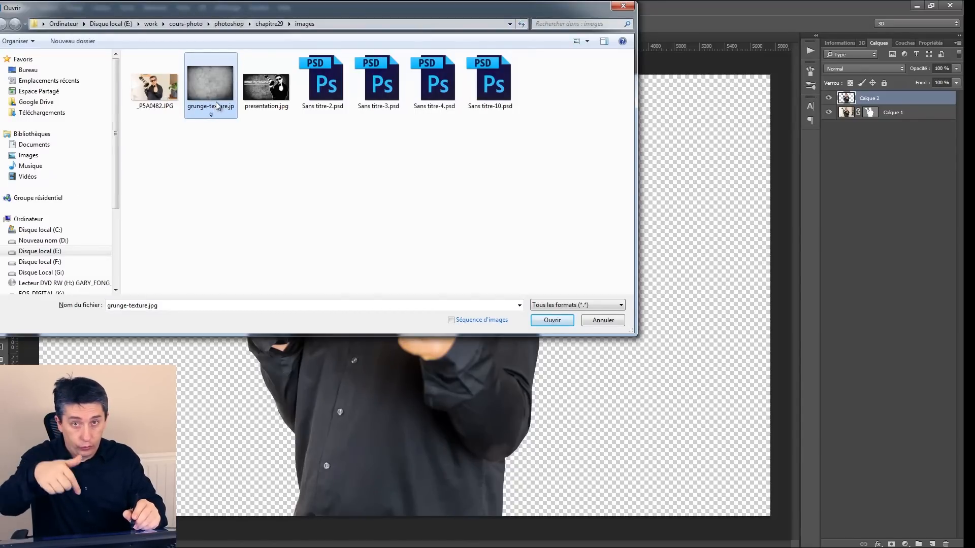
pyautogui.click(551, 320)
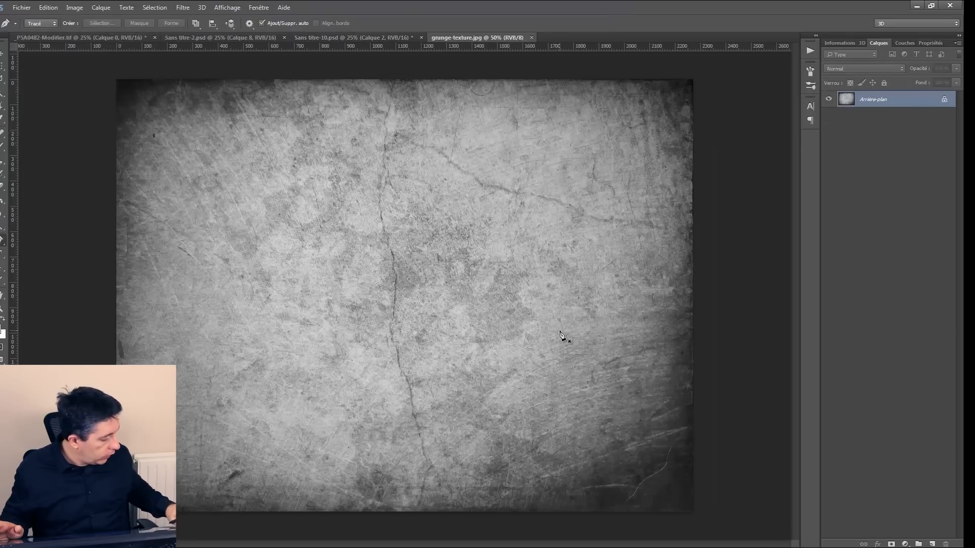
# - Copy the whole grunge texture and paste it into Sans titre-10.psd directly above Calque 1
pyautogui.hotkey('ctrl', 'a')
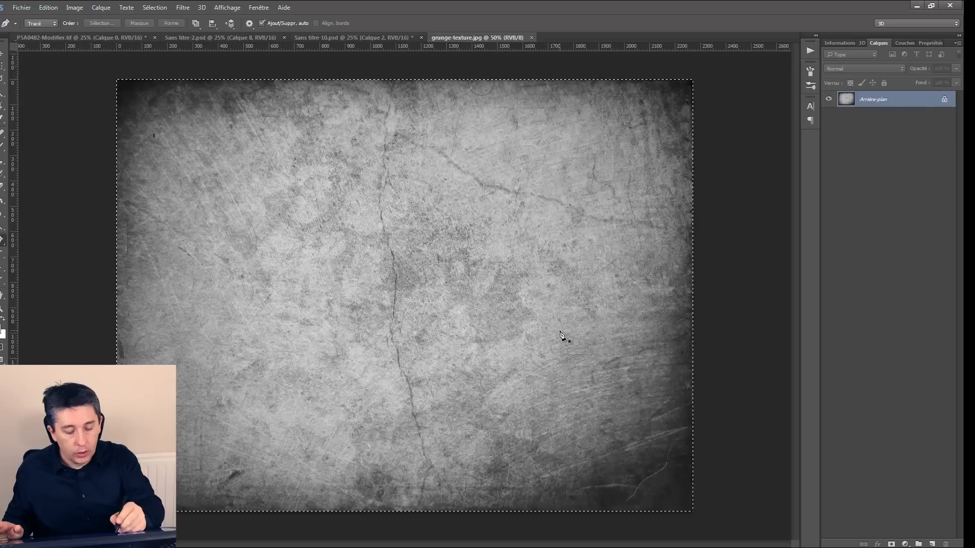
pyautogui.click(331, 38)
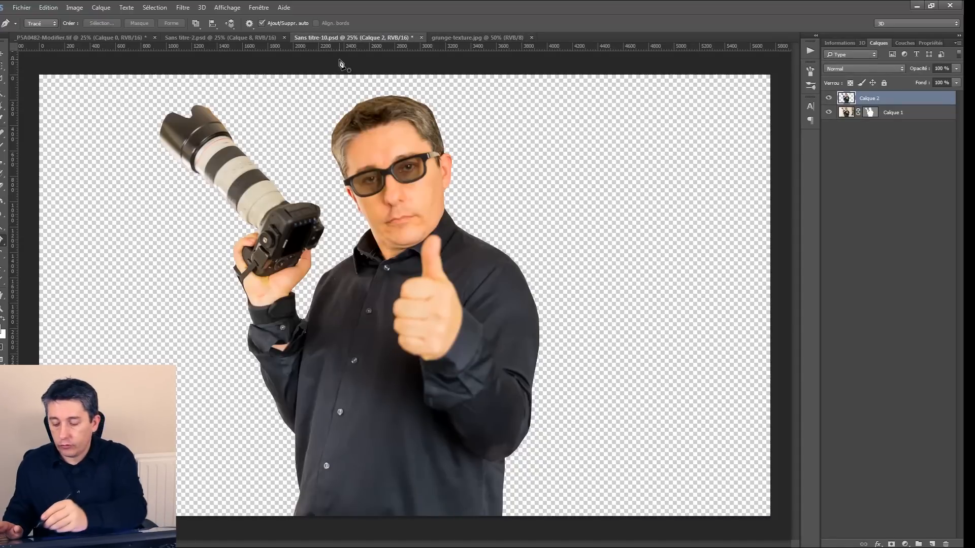
pyautogui.click(841, 114)
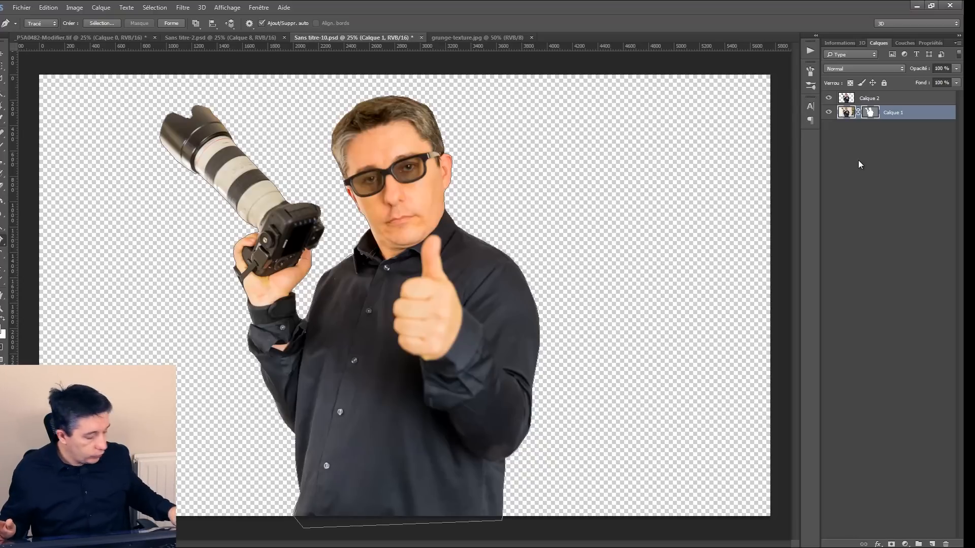
pyautogui.hotkey('ctrl', 'v')
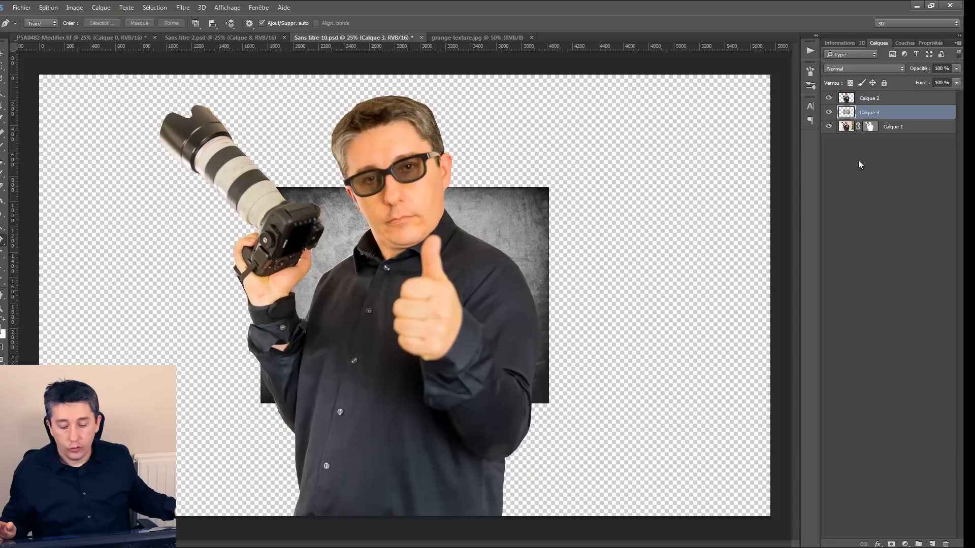
# - Free-transform the pasted texture so it stretches from corner to corner over the whole canvas
pyautogui.hotkey('ctrl', 't')
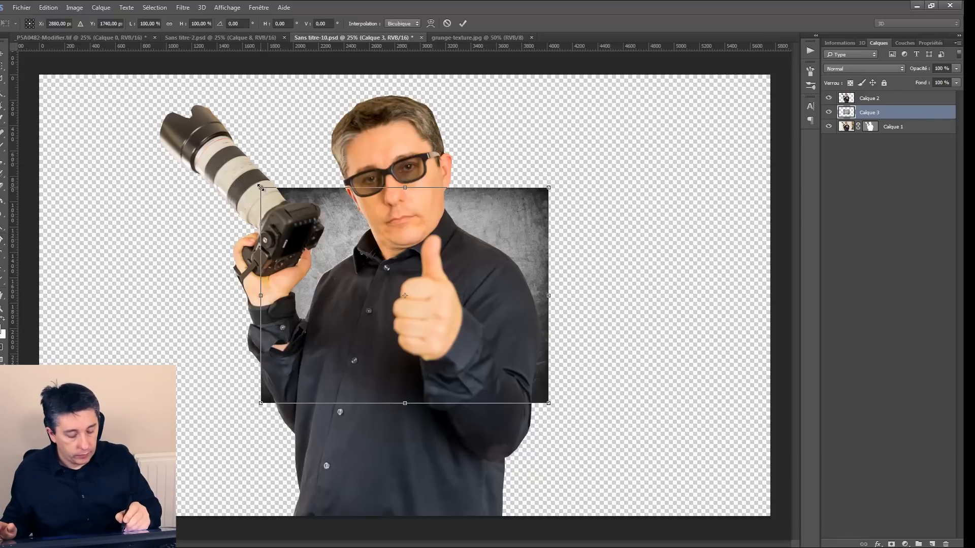
pyautogui.moveTo(262, 188); pyautogui.dragTo(39, 75)
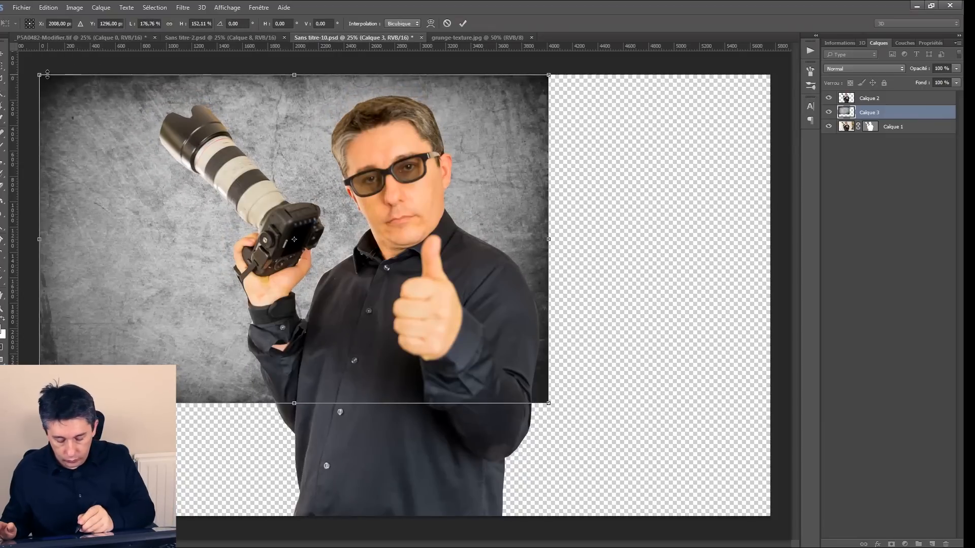
pyautogui.moveTo(546, 401); pyautogui.dragTo(771, 516)
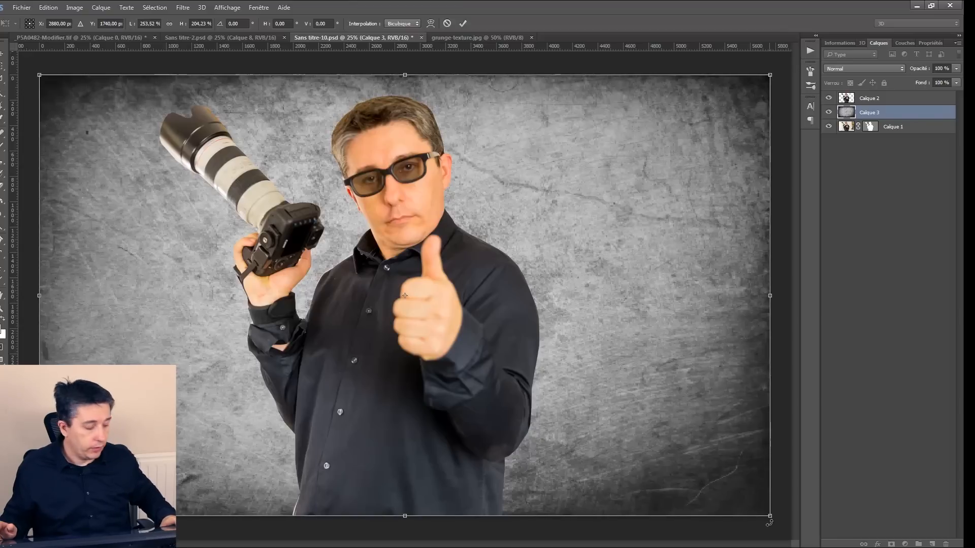
pyautogui.press('p')
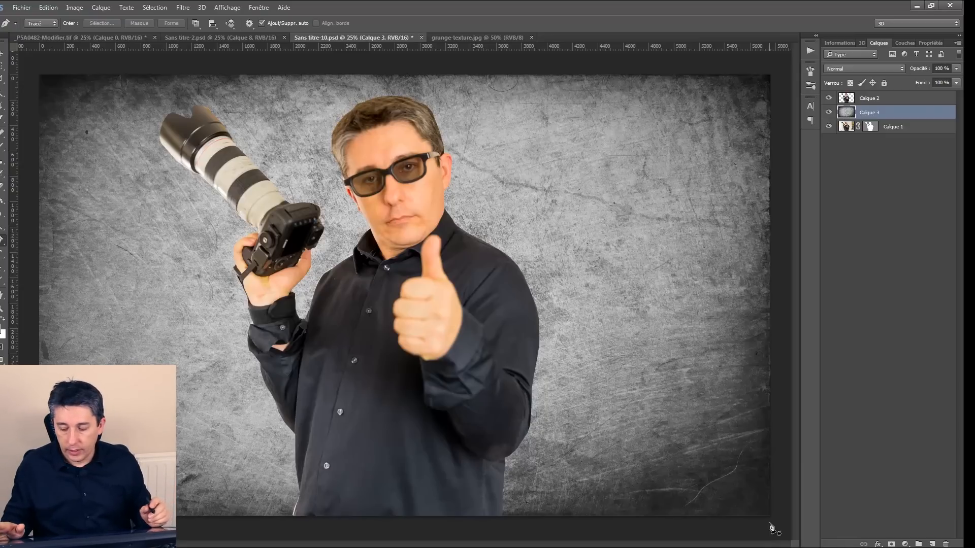
# - Move the cut-out man on Calque 2 horizontally to the right side of the canvas
pyautogui.click(849, 103)
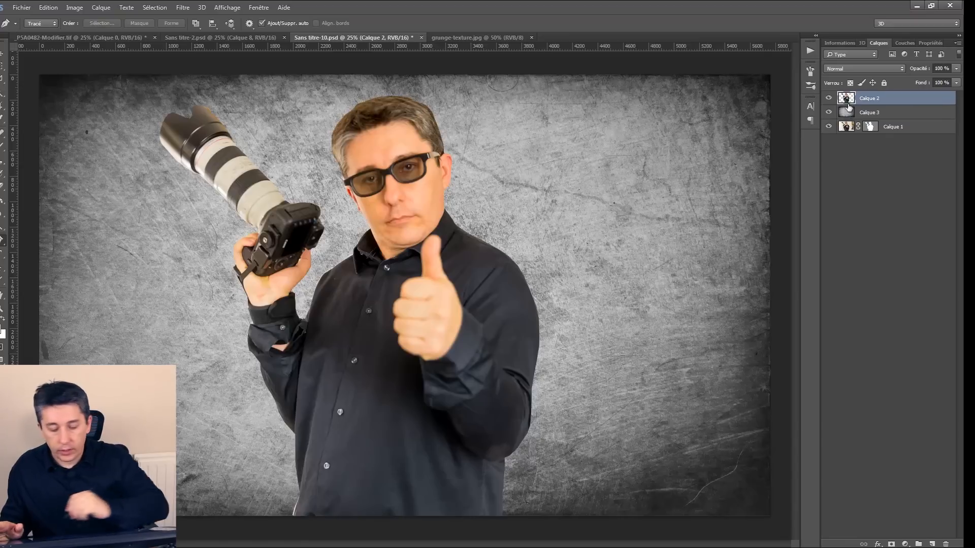
pyautogui.click(2, 54)
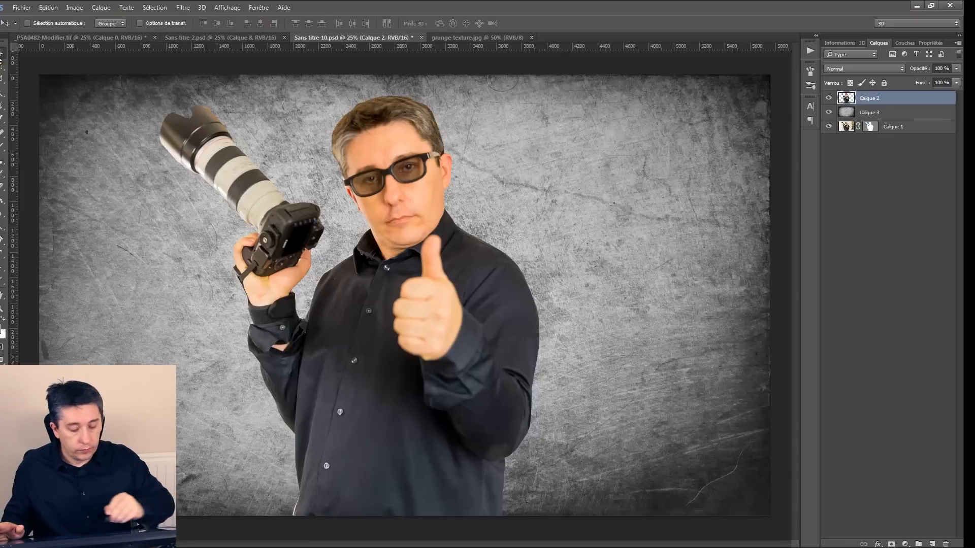
pyautogui.moveTo(384, 348); pyautogui.dragTo(606, 349)
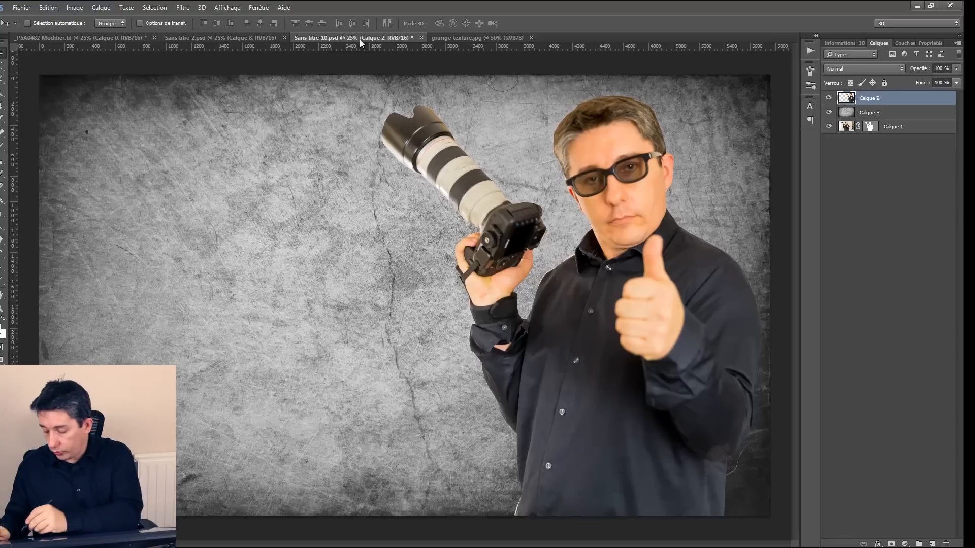
# - Add a Teinte/Saturation adjustment layer above Calque 2 with Saturation -100 and Luminosité 0
pyautogui.click(905, 544)
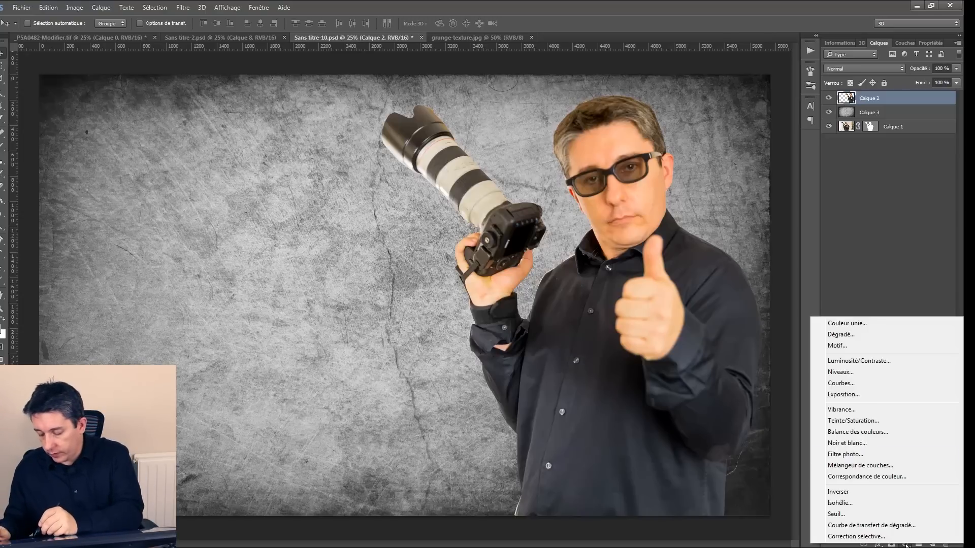
pyautogui.click(833, 421)
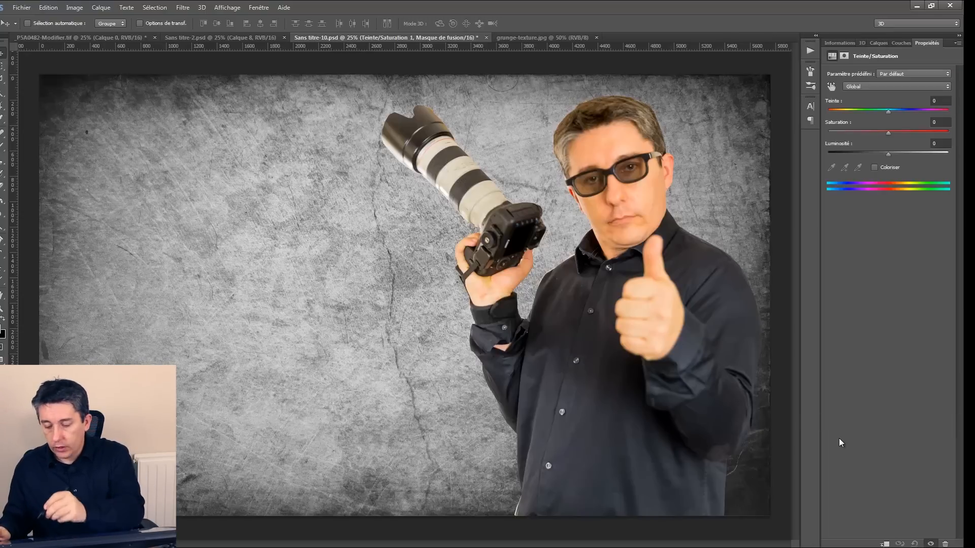
pyautogui.click(887, 154)
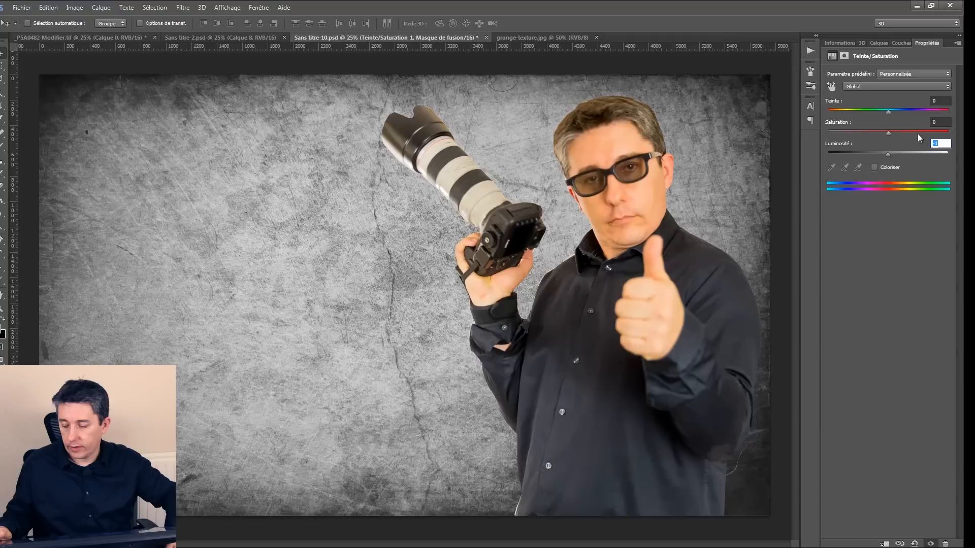
pyautogui.write('0')
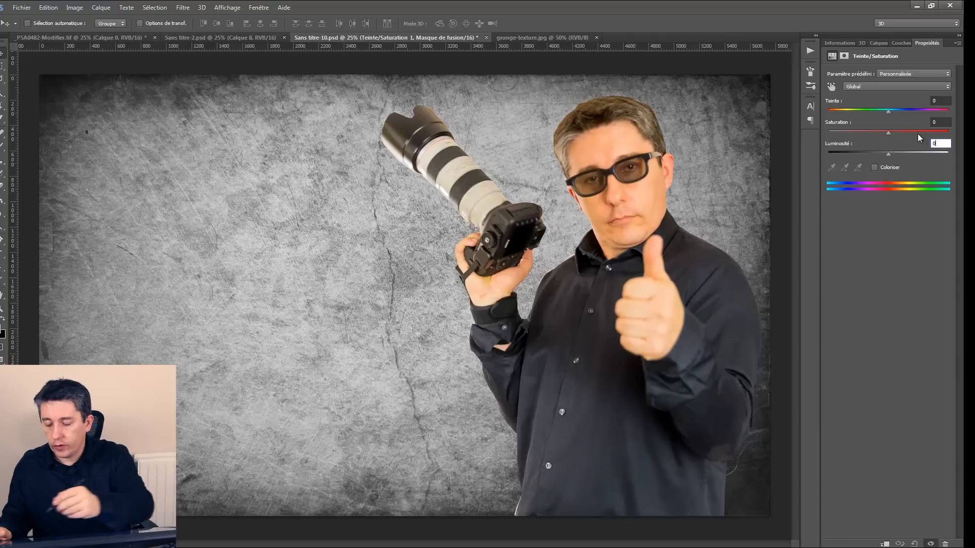
pyautogui.moveTo(888, 133); pyautogui.dragTo(815, 129)
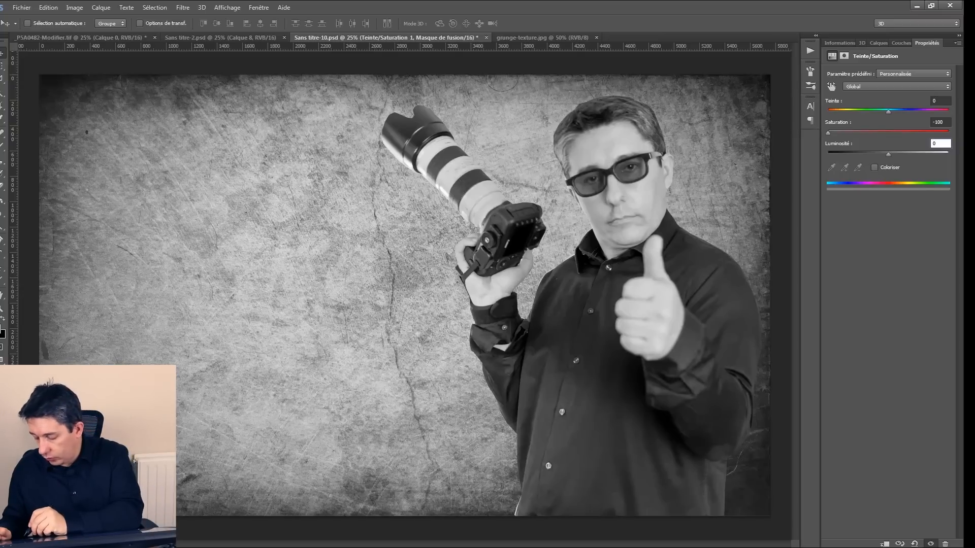
# - Add a Luminosité/Contraste adjustment layer above Teinte/Saturation 1 with Contraste set to 76
pyautogui.click(878, 42)
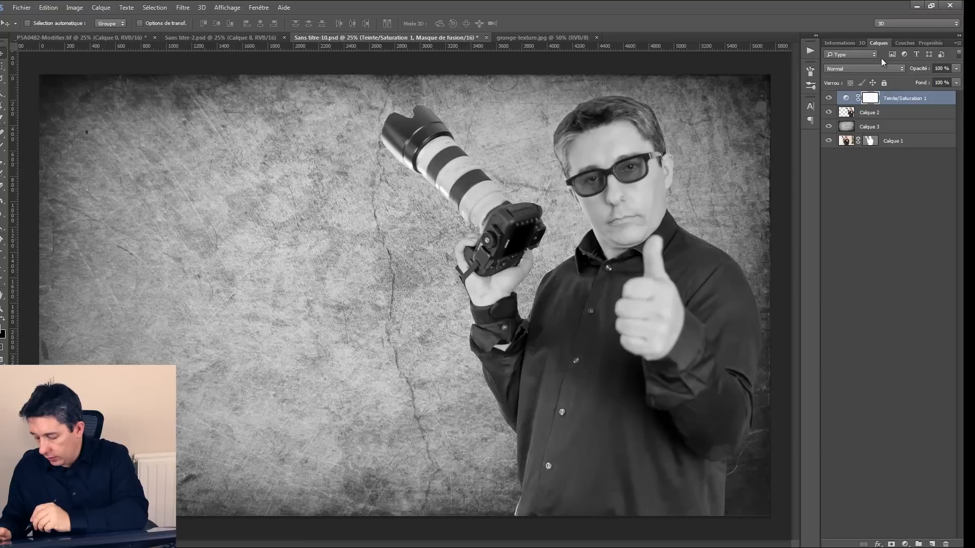
pyautogui.click(905, 544)
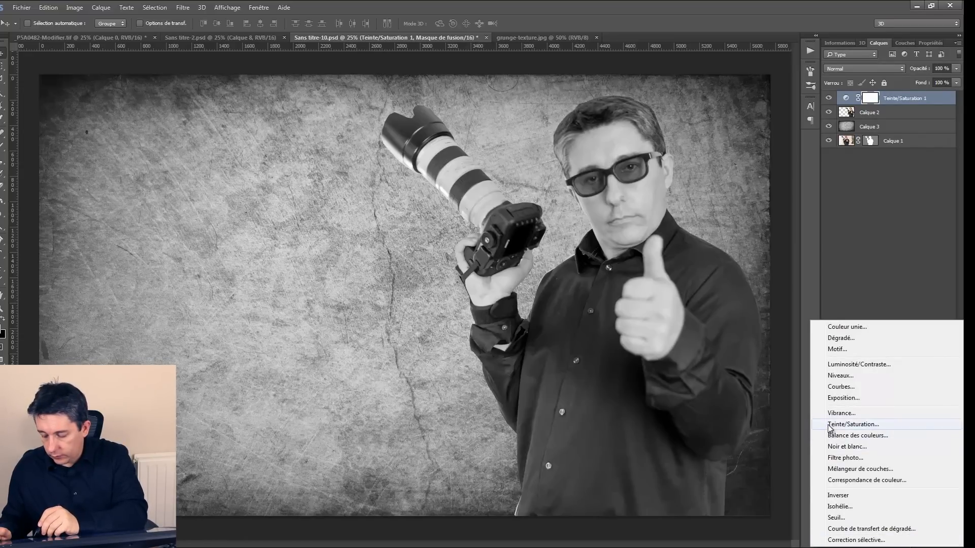
pyautogui.click(833, 365)
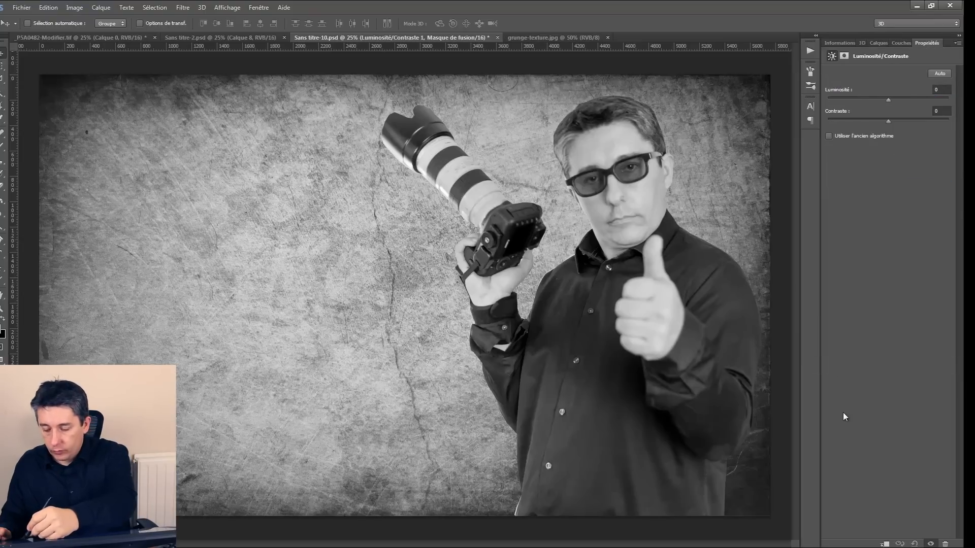
pyautogui.moveTo(902, 122); pyautogui.dragTo(934, 115)
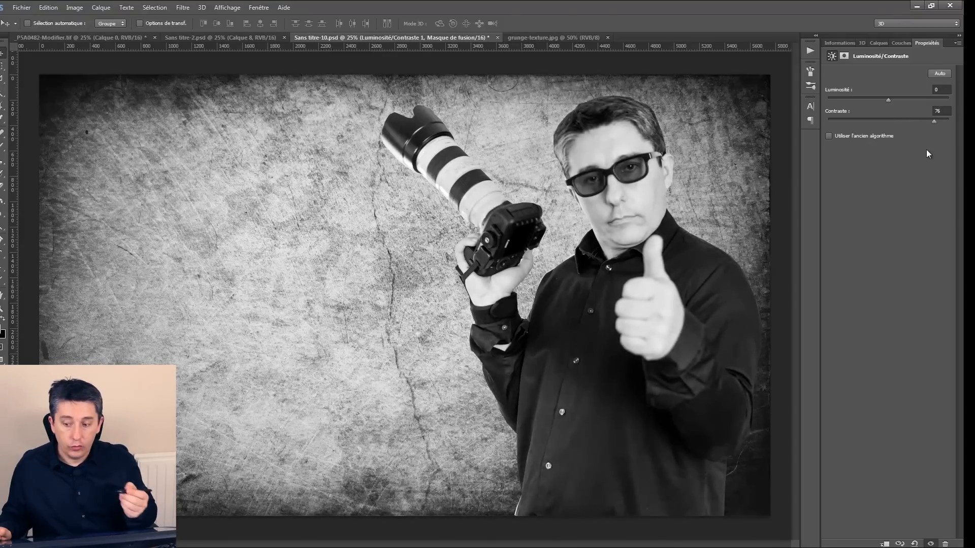
# - Clip the Teinte/Saturation 1 and Luminosité/Contraste 1 adjustment layers to Calque 2 so they affect only the man
pyautogui.click(878, 43)
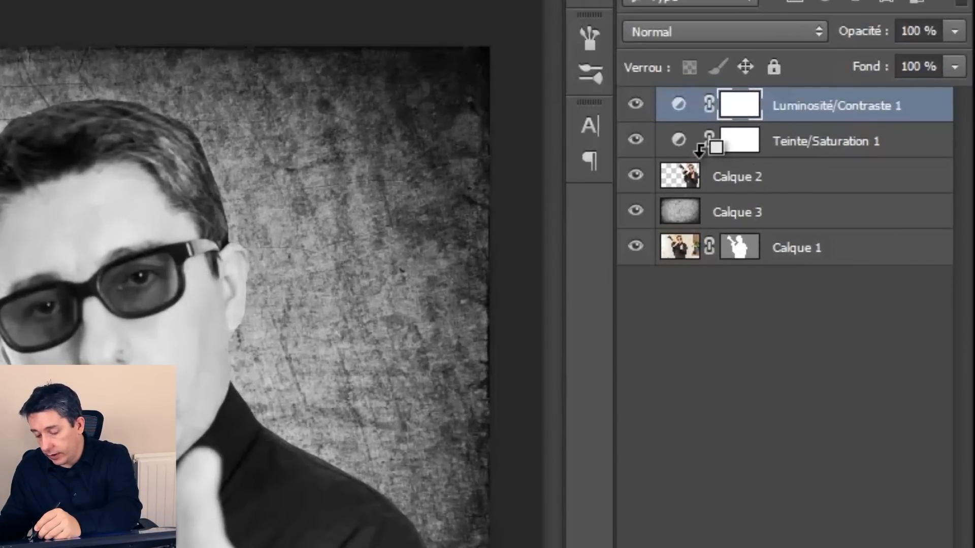
pyautogui.keyDown('alt'); pyautogui.click(701, 156); pyautogui.keyUp('alt')
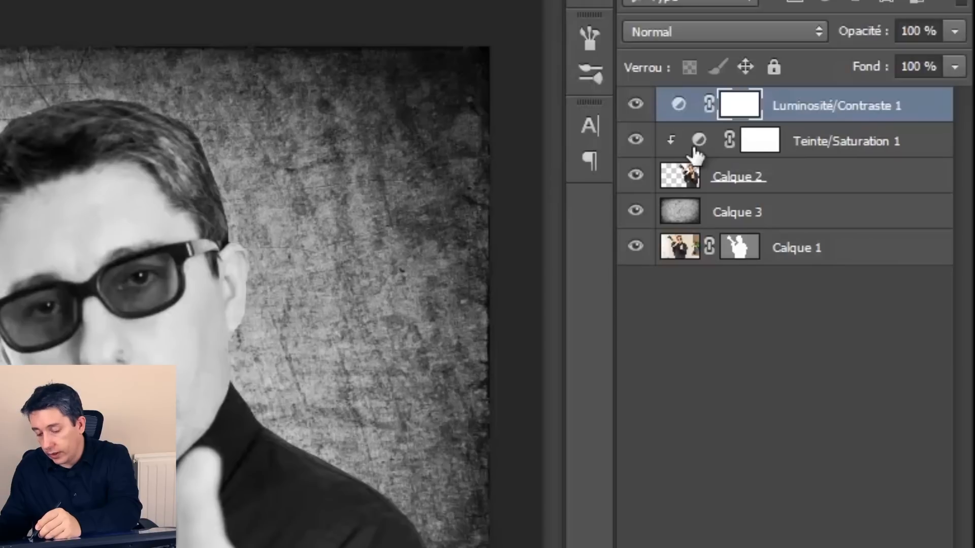
pyautogui.keyDown('alt'); pyautogui.click(692, 116); pyautogui.keyUp('alt')
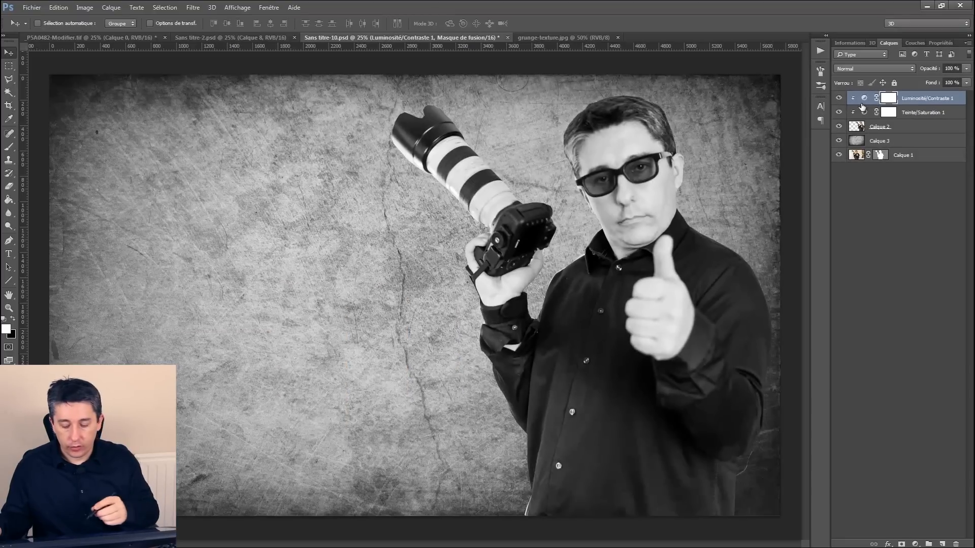
pyautogui.click(838, 142)
pyautogui.click(838, 142)
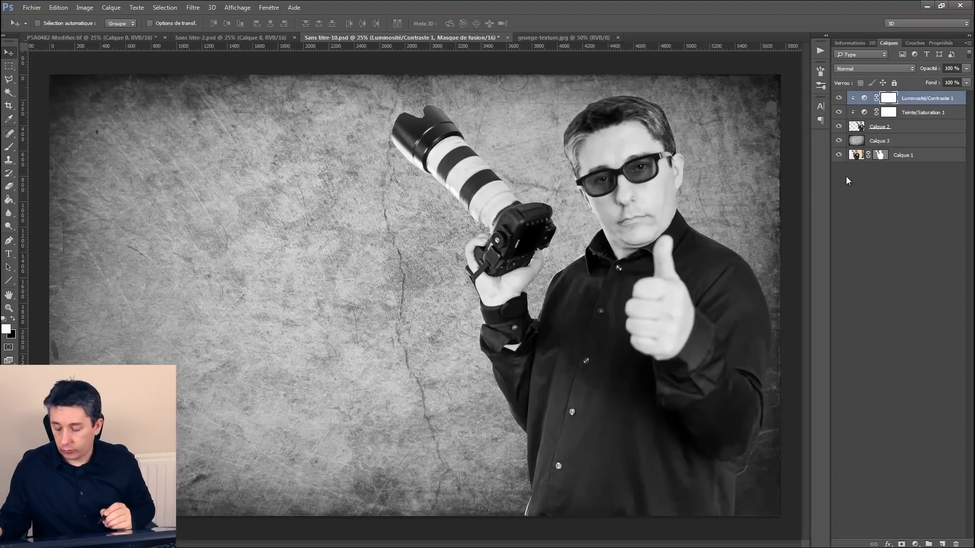
# - Add a Courbes adjustment layer above Luminosité/Contraste 1 and compare the composite with the finished design in Sans titre-2.psd
pyautogui.click(914, 544)
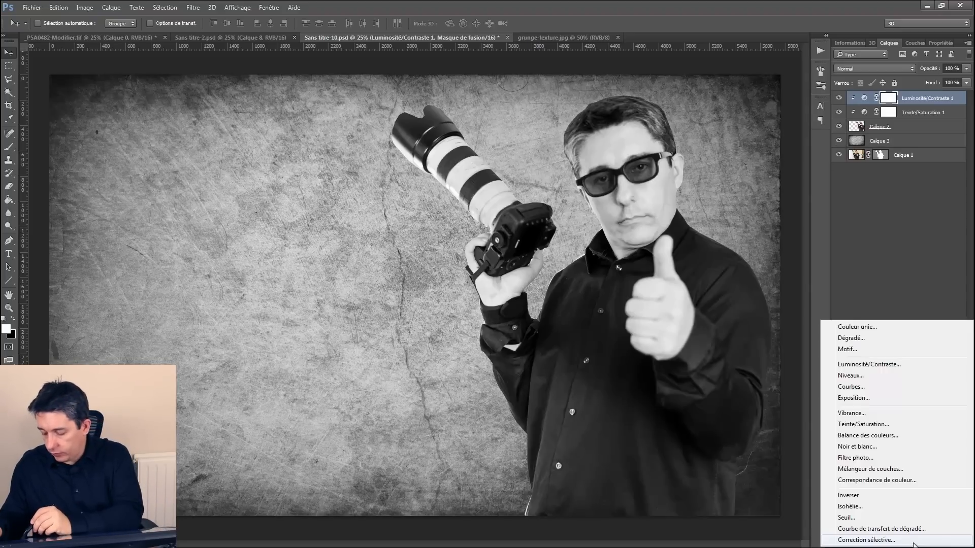
pyautogui.click(843, 386)
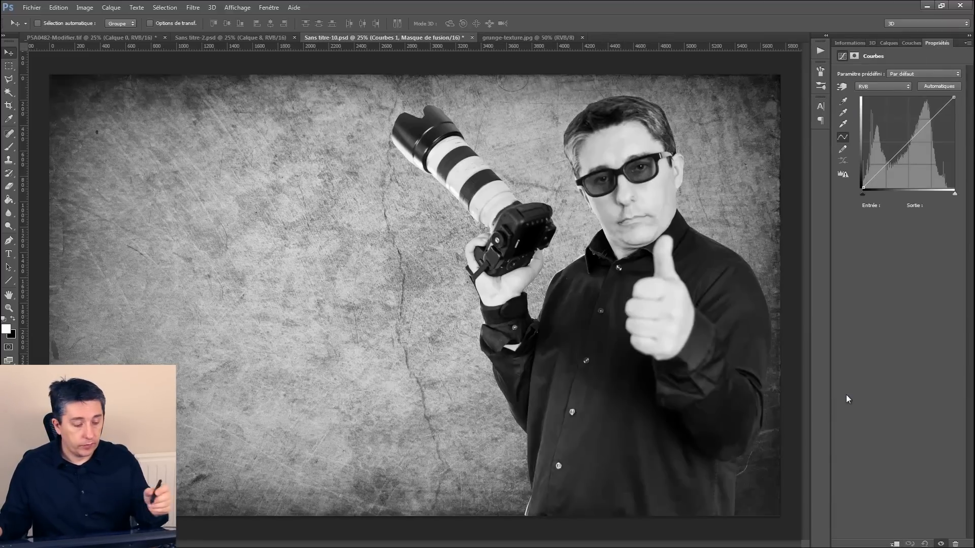
pyautogui.click(114, 38)
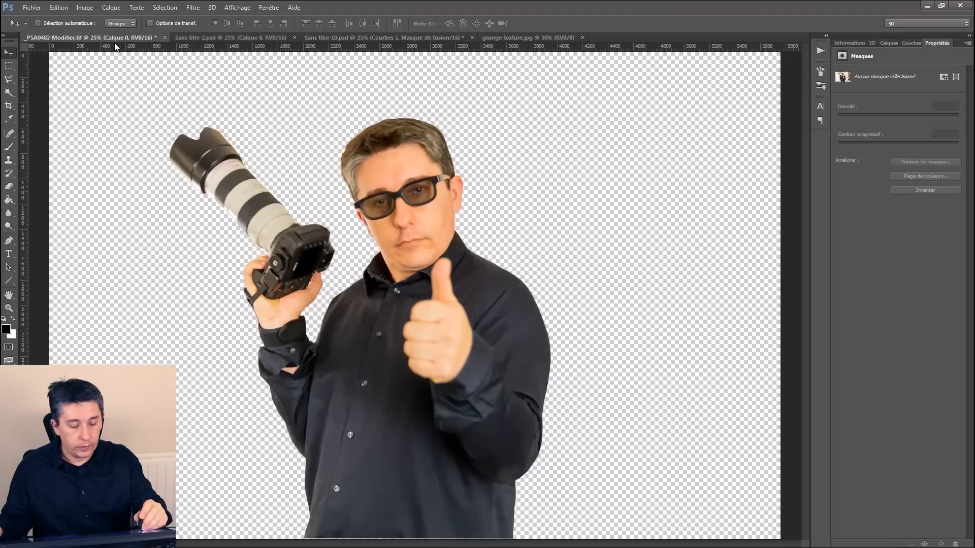
pyautogui.click(196, 38)
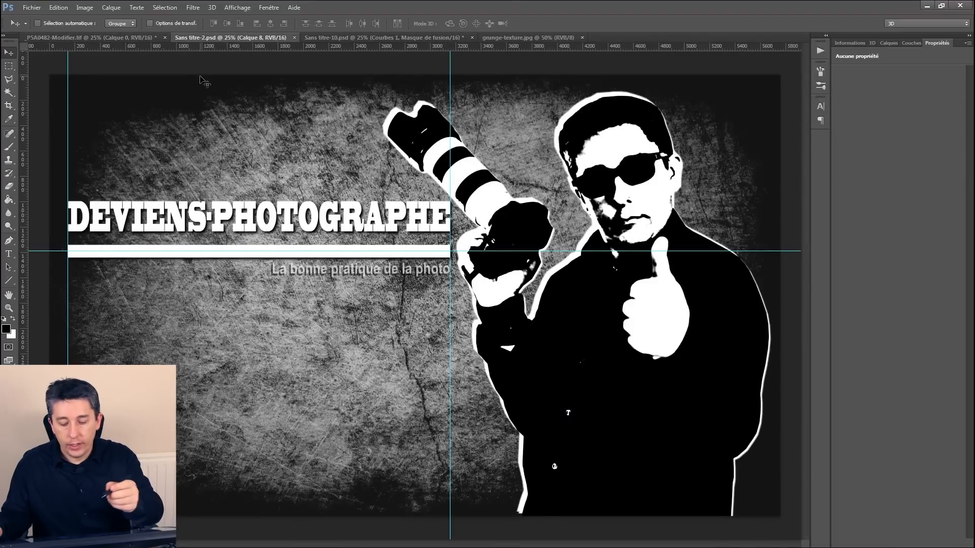
pyautogui.click(408, 40)
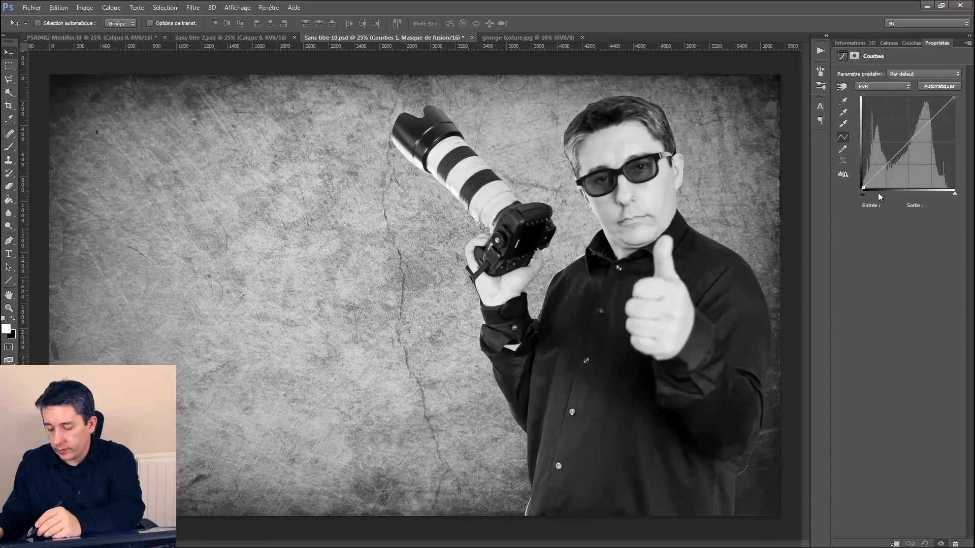
# - Set the curve's black point to input 100, output 0 and its white point to about input 198, and clip Courbes 1 to Calque 2
pyautogui.click(863, 187)
pyautogui.moveTo(863, 187); pyautogui.dragTo(901, 189)
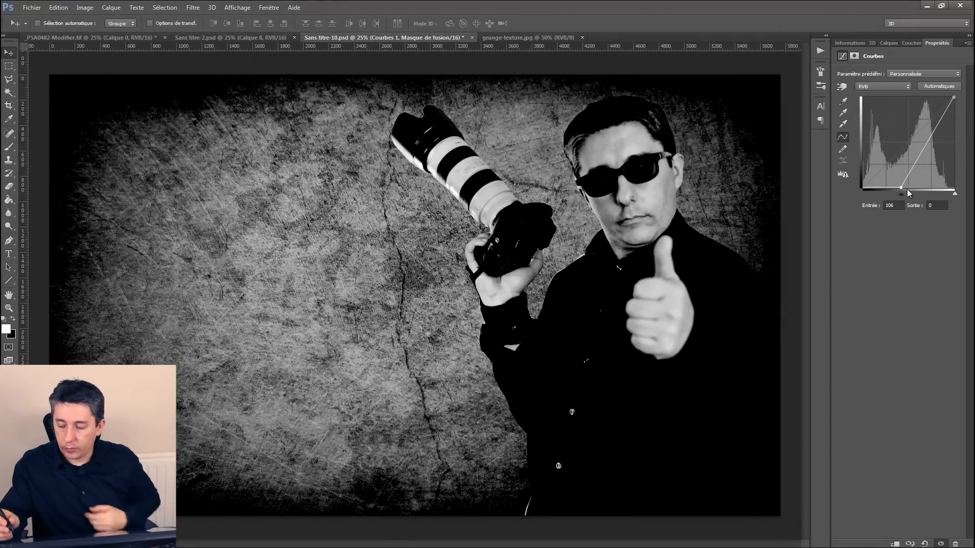
pyautogui.moveTo(952, 97)
pyautogui.mouseDown()
pyautogui.moveTo(920, 97)
pyautogui.moveTo(942, 100)
pyautogui.moveTo(934, 98)
pyautogui.mouseUp()
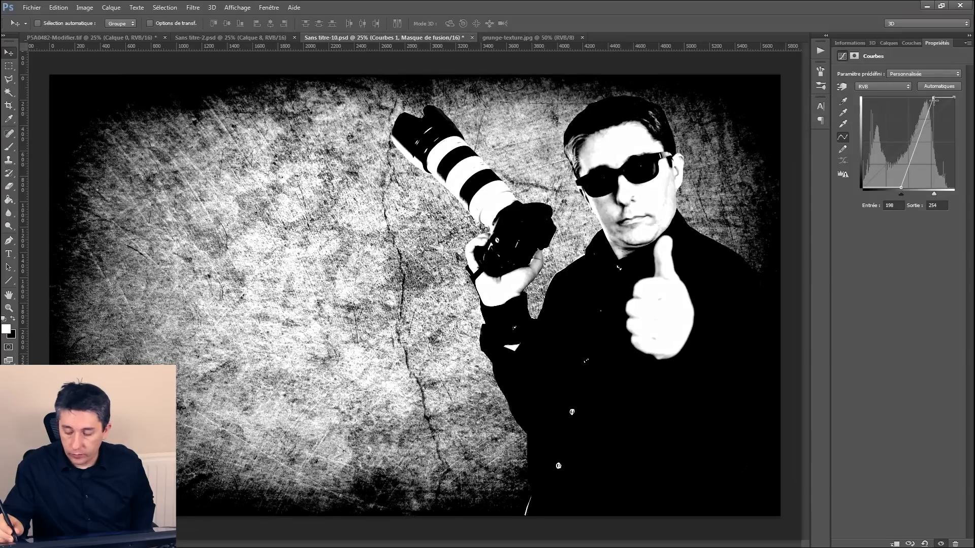
pyautogui.click(900, 187)
pyautogui.moveTo(901, 188); pyautogui.dragTo(898, 187)
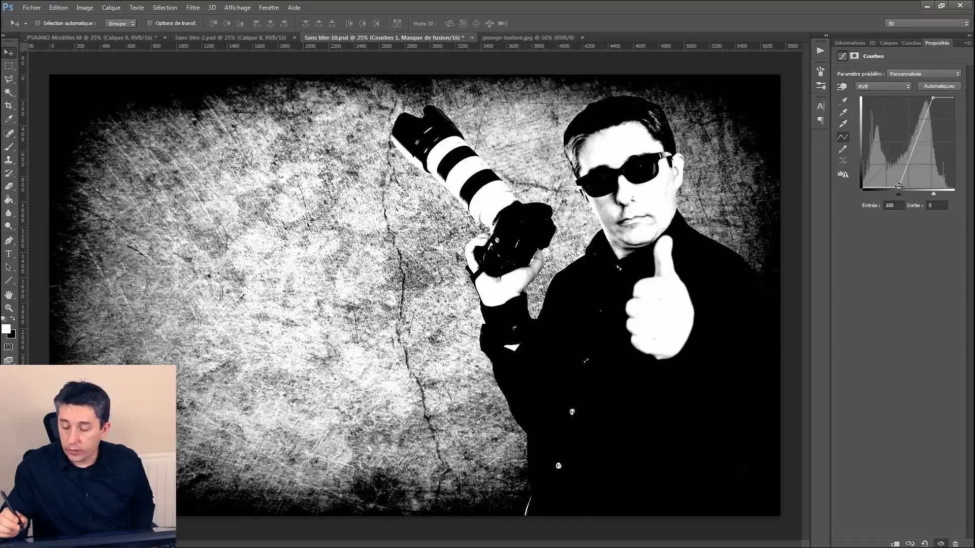
pyautogui.click(890, 44)
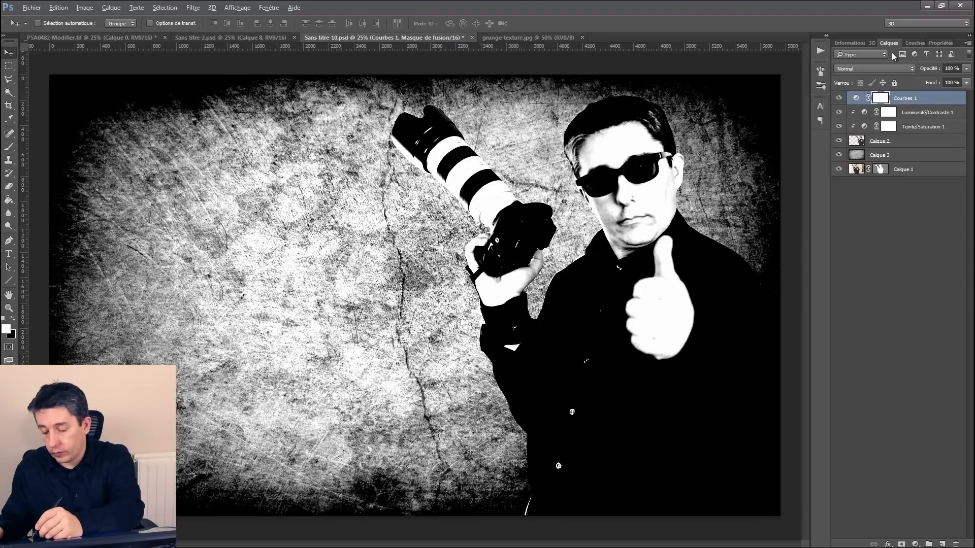
pyautogui.keyDown('alt'); pyautogui.click(854, 104); pyautogui.keyUp('alt')
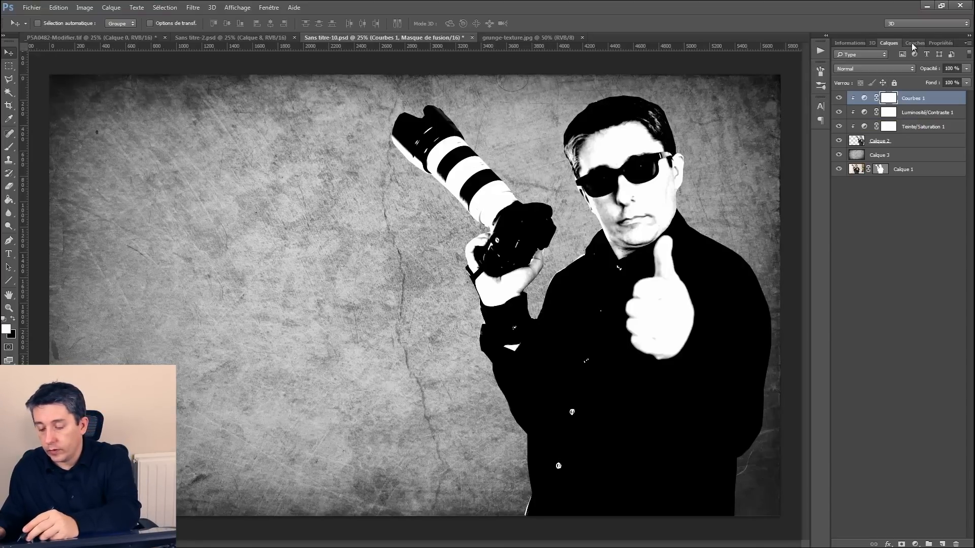
# - Steepen the Courbes 1 curve almost to vertical, with the black point at input 172, output 0 and the white point slightly above it
pyautogui.click(936, 42)
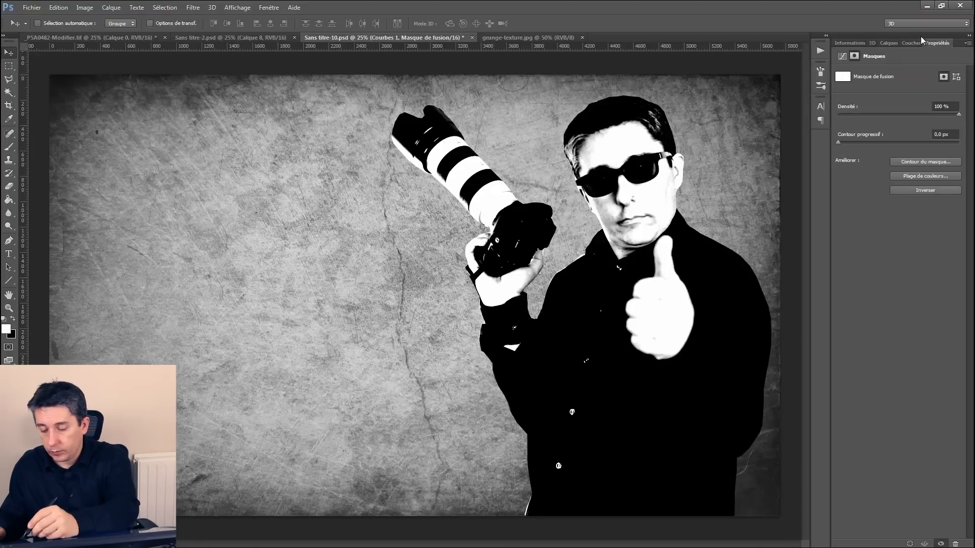
pyautogui.click(906, 43)
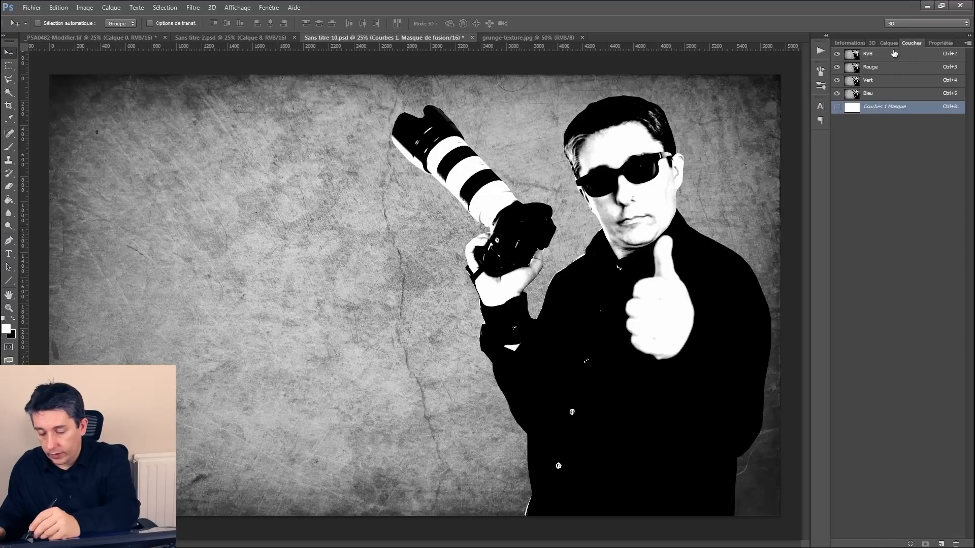
pyautogui.click(888, 43)
pyautogui.doubleClick(862, 100)
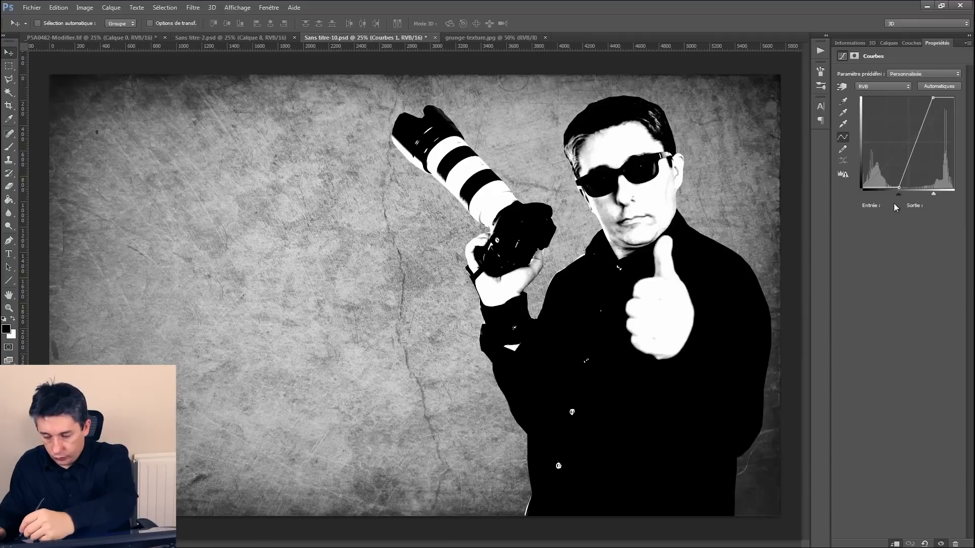
pyautogui.moveTo(931, 98); pyautogui.dragTo(925, 94)
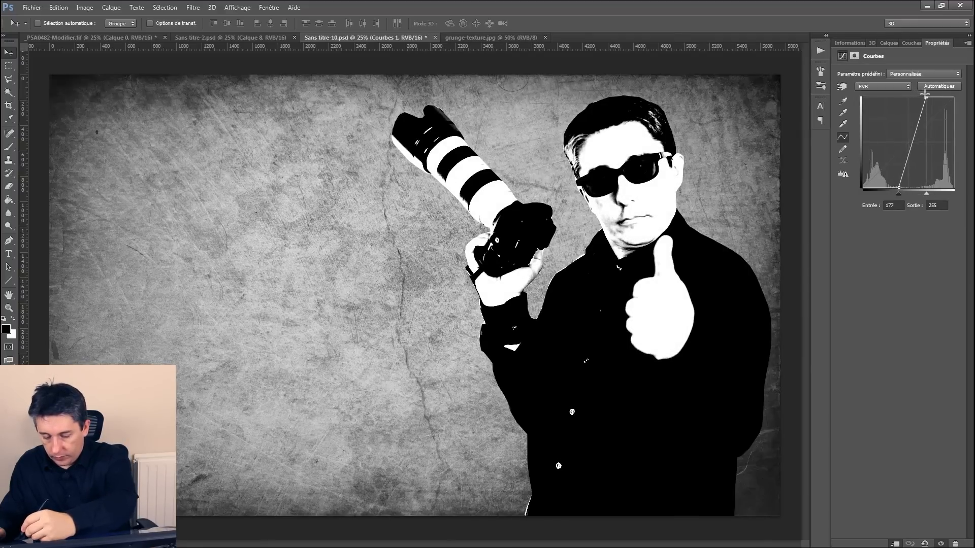
pyautogui.click(899, 188)
pyautogui.moveTo(898, 188); pyautogui.dragTo(924, 187)
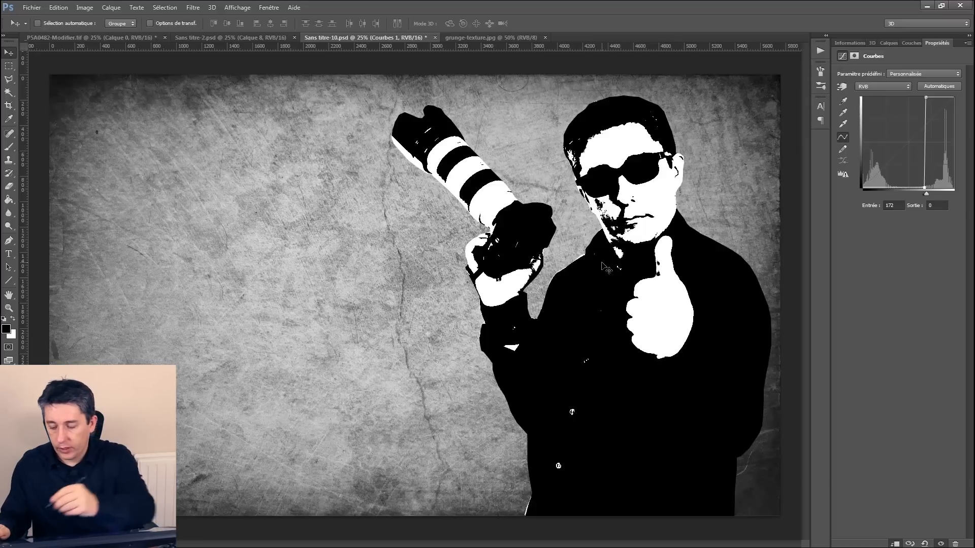
pyautogui.moveTo(925, 97); pyautogui.dragTo(930, 98)
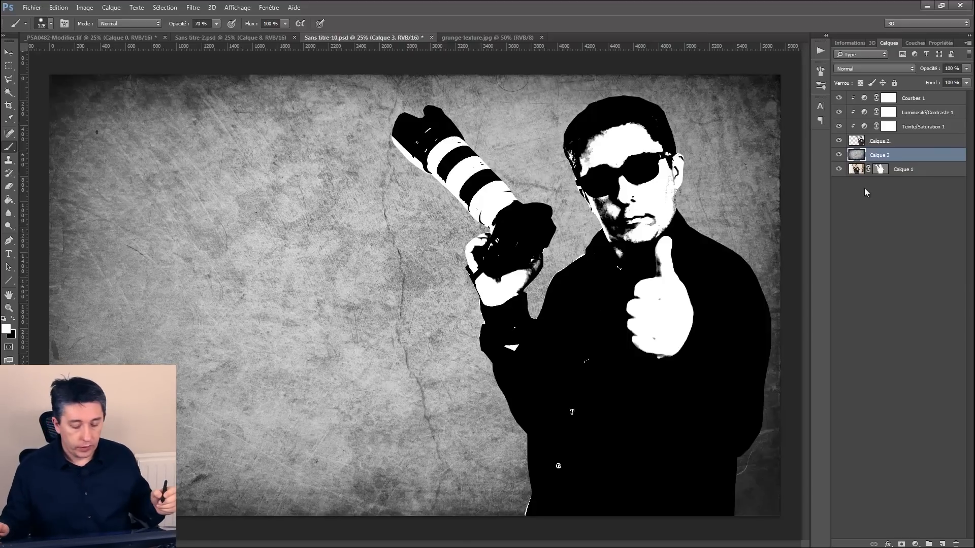
# - Add a Luminosité/Contraste adjustment layer directly above the Calque 3 texture with Luminosité -48 and Contraste 100
pyautogui.click(914, 544)
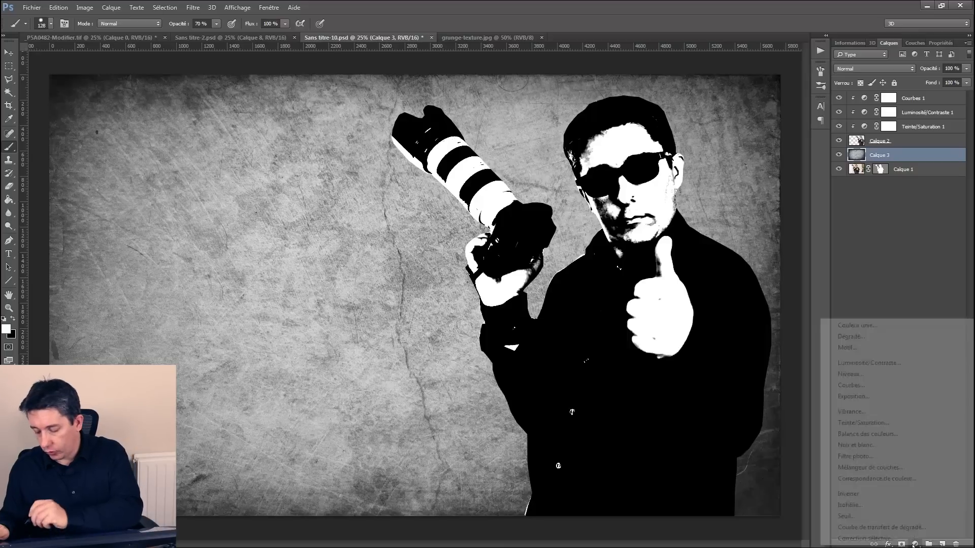
pyautogui.click(845, 366)
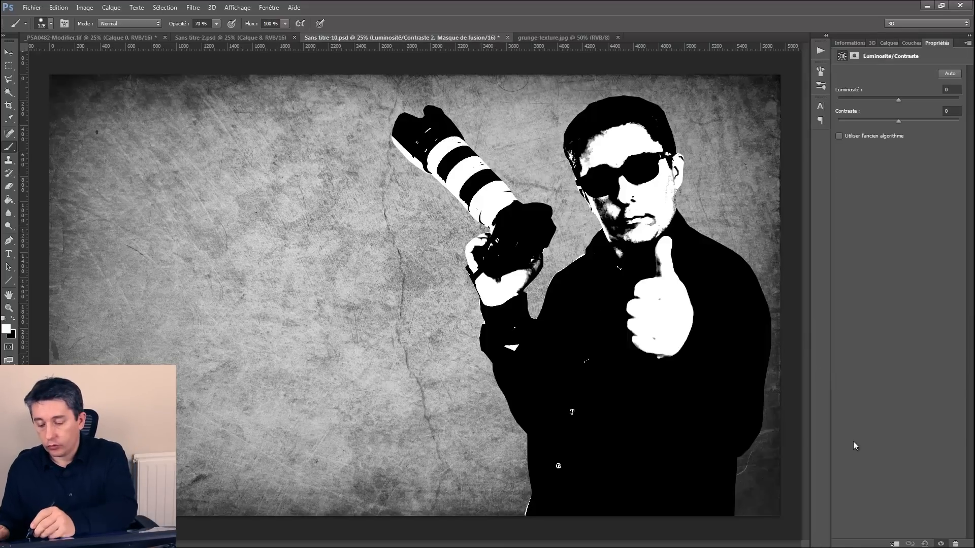
pyautogui.moveTo(897, 100); pyautogui.dragTo(960, 121)
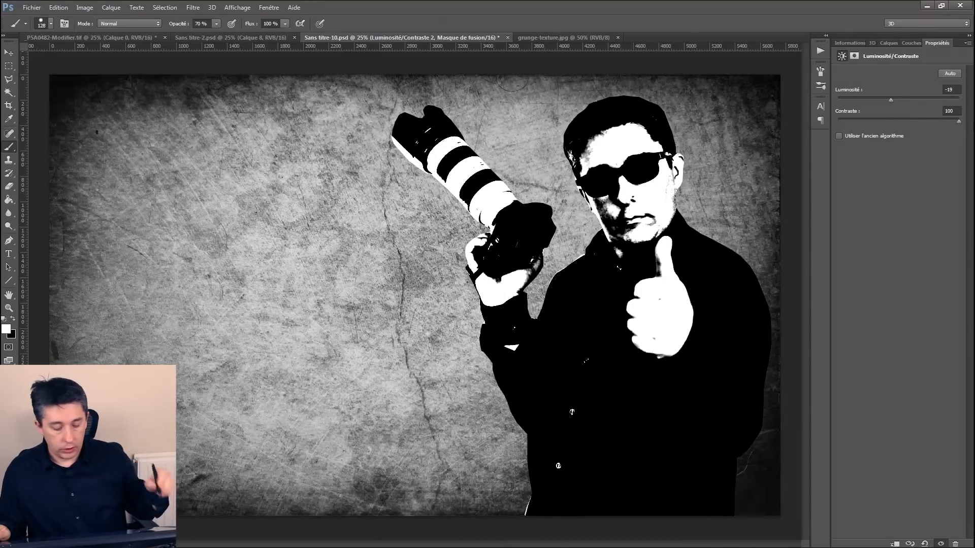
pyautogui.moveTo(888, 102); pyautogui.dragTo(878, 102)
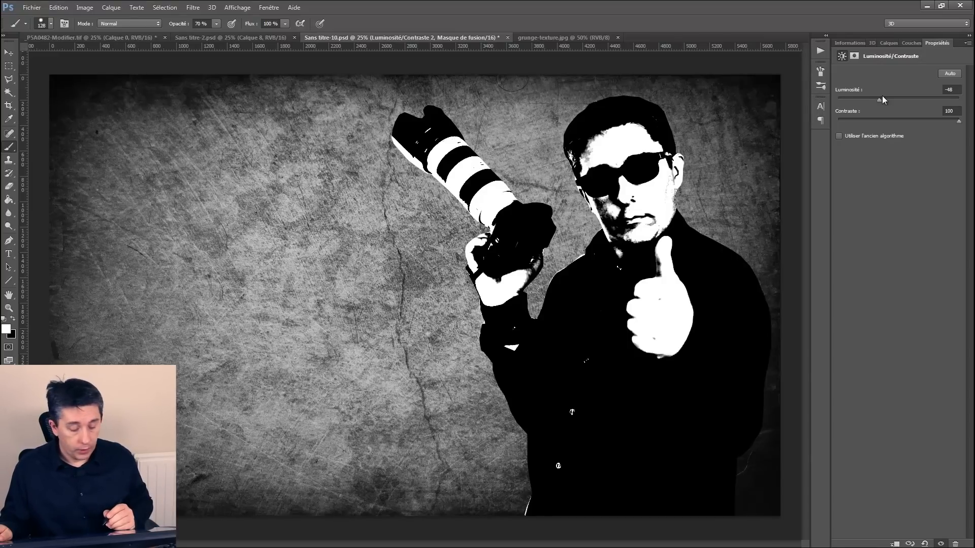
# - Add a gray layer in Lumière tamisée mode above Luminosité/Contraste 2 and set up a black 1045 px brush at 44 % opacity for it
pyautogui.click(887, 43)
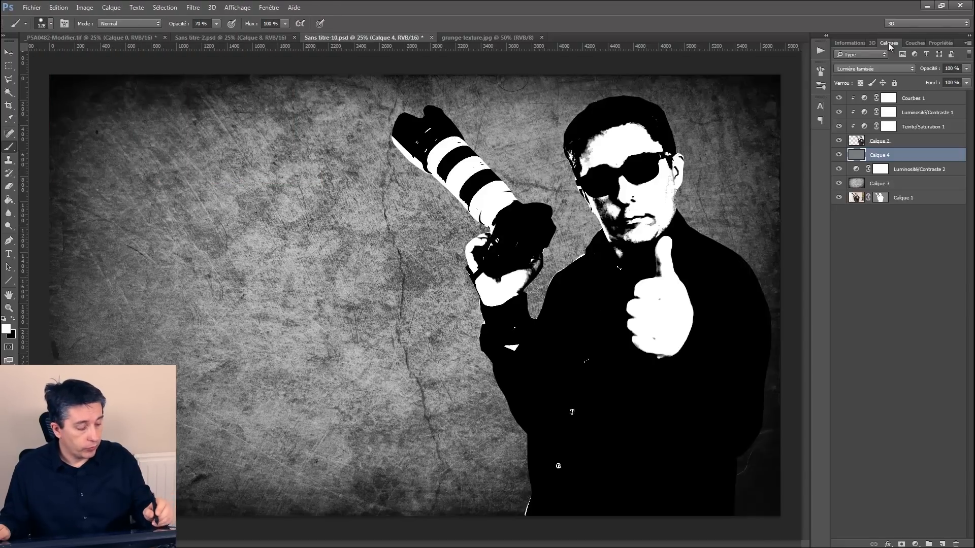
pyautogui.scroll(1, 128, 305)
pyautogui.rightClick(126, 309)
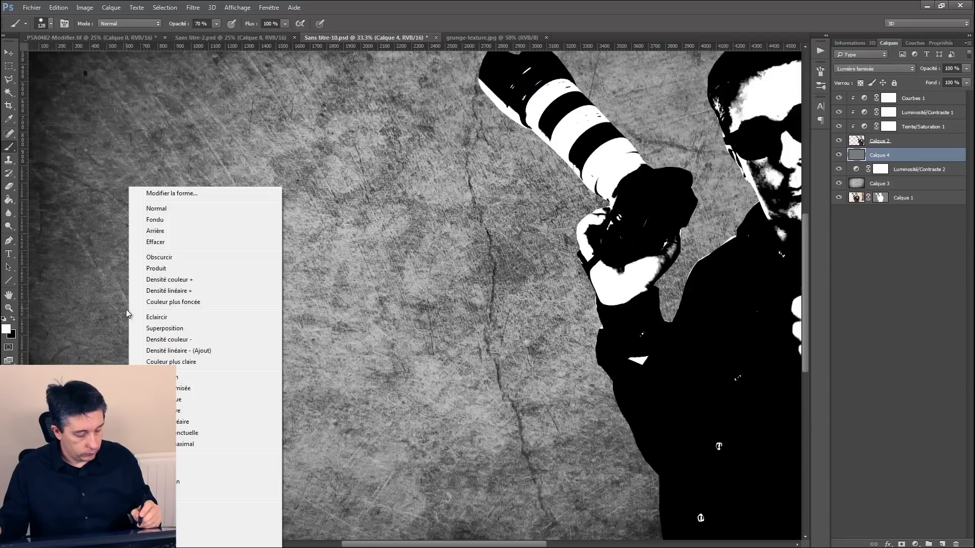
pyautogui.click(102, 296)
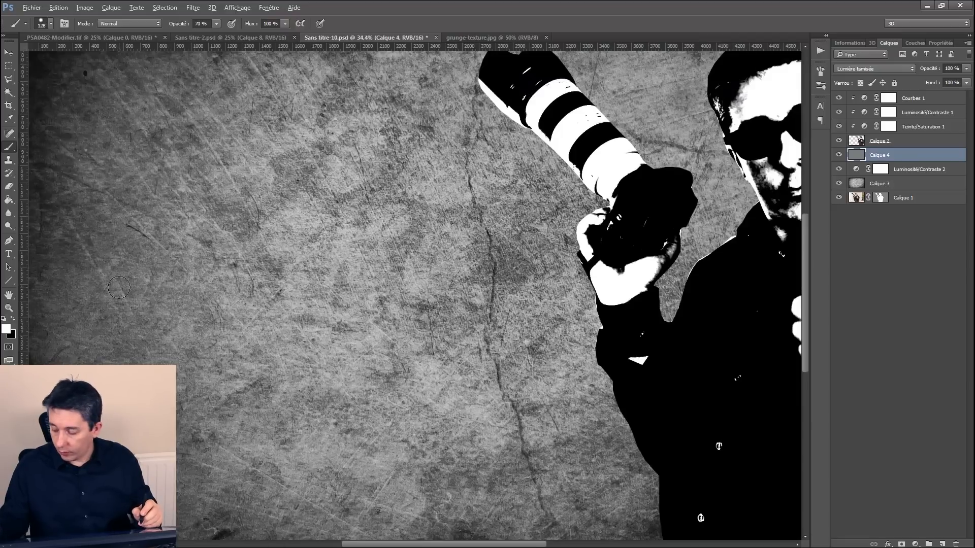
pyautogui.scroll(1, 127, 292)
pyautogui.moveTo(128, 292)
pyautogui.mouseDown()
pyautogui.moveTo(204, 322)
pyautogui.moveTo(206, 307)
pyautogui.moveTo(205, 350)
pyautogui.moveTo(194, 176)
pyautogui.mouseUp()
pyautogui.moveTo(195, 99)
pyautogui.mouseDown()
pyautogui.moveTo(208, 56)
pyautogui.moveTo(227, 54)
pyautogui.mouseUp()
pyautogui.press('x')
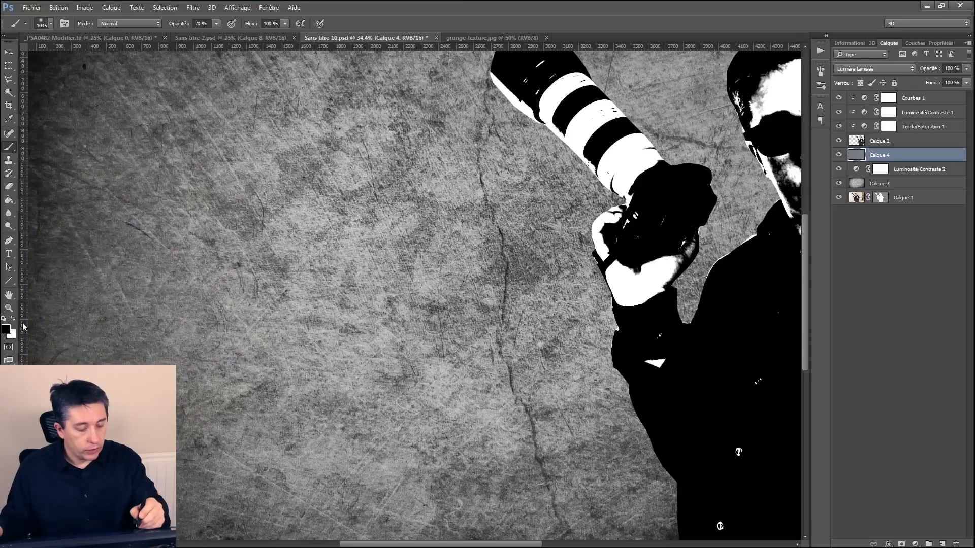
pyautogui.moveTo(180, 25); pyautogui.dragTo(166, 26)
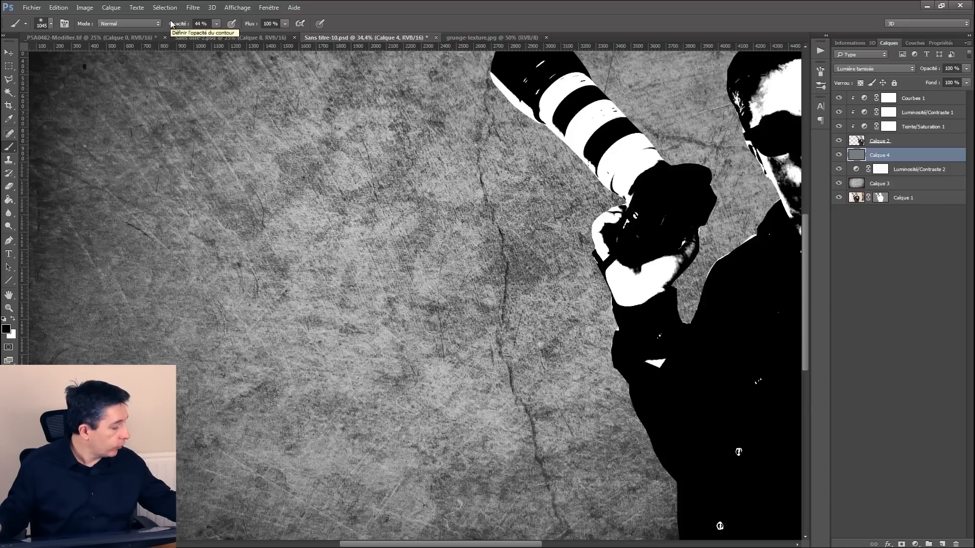
pyautogui.hotkey('ctrl', '0')
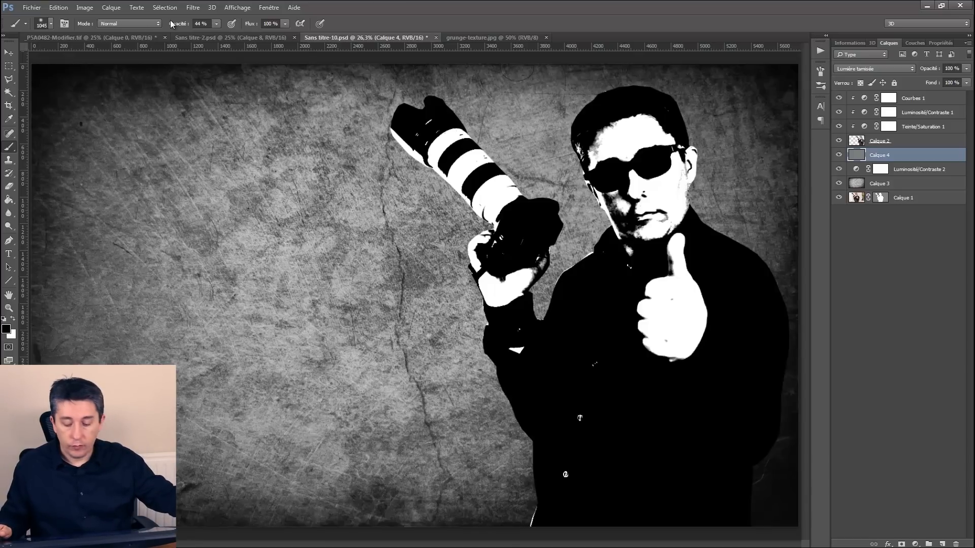
pyautogui.hotkey('ctrl', 'alt', '0')
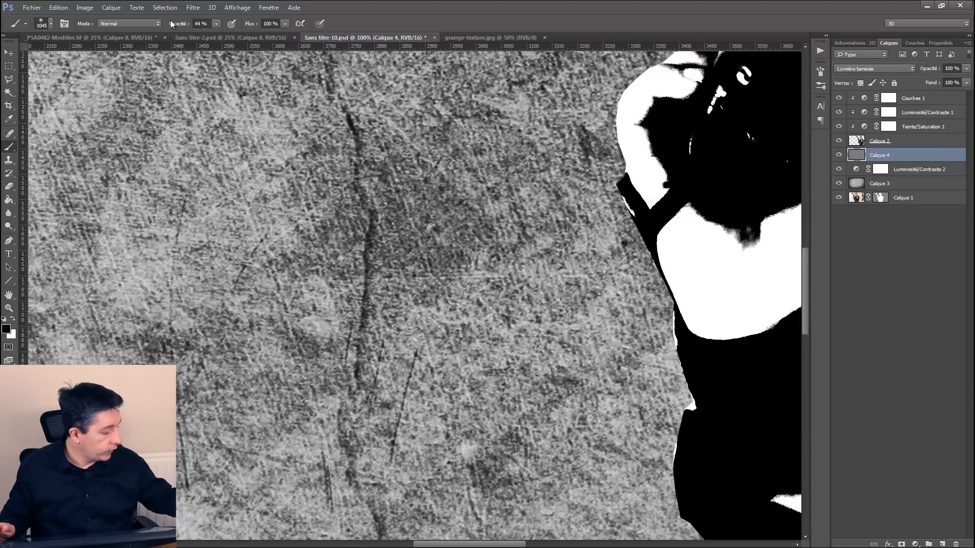
# - Paint black on Calque 4 along the background's outer edges and around the man to darken the texture
pyautogui.hotkey('ctrl', '0')
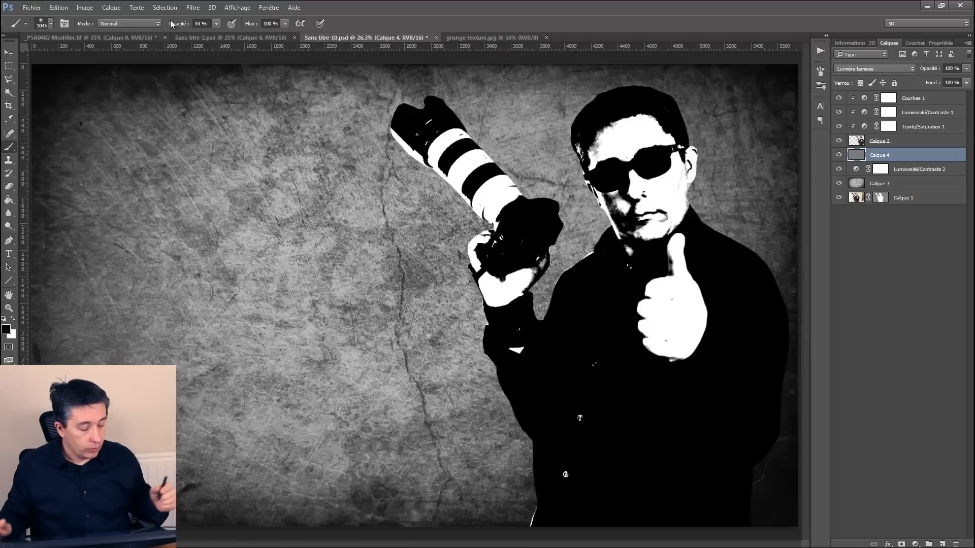
pyautogui.moveTo(80, 169)
pyautogui.mouseDown()
pyautogui.moveTo(161, 93)
pyautogui.moveTo(104, 133)
pyautogui.moveTo(71, 294)
pyautogui.moveTo(79, 323)
pyautogui.moveTo(86, 212)
pyautogui.moveTo(81, 349)
pyautogui.moveTo(165, 479)
pyautogui.moveTo(183, 456)
pyautogui.moveTo(124, 349)
pyautogui.moveTo(136, 232)
pyautogui.moveTo(179, 104)
pyautogui.moveTo(157, 239)
pyautogui.moveTo(168, 413)
pyautogui.moveTo(245, 467)
pyautogui.mouseUp()
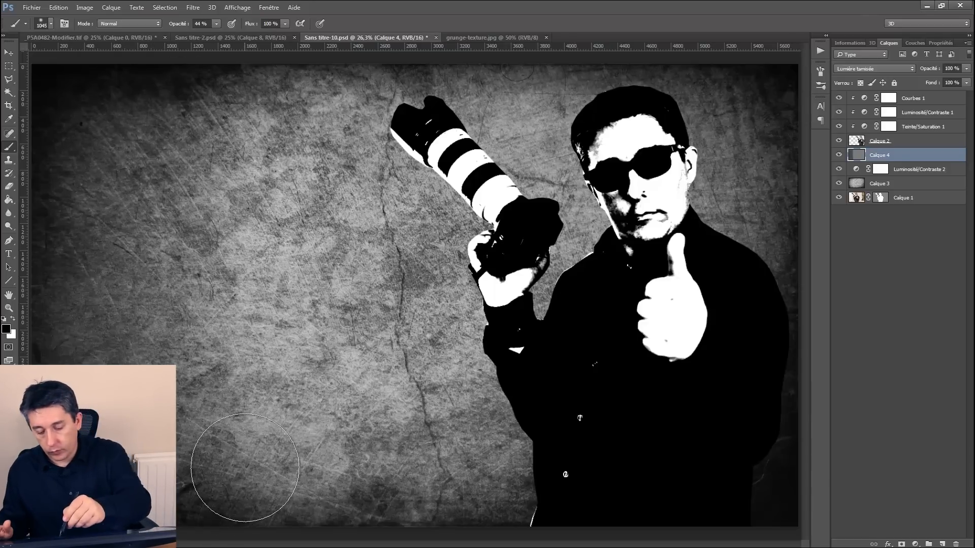
pyautogui.moveTo(670, 72)
pyautogui.mouseDown()
pyautogui.moveTo(768, 174)
pyautogui.moveTo(670, 70)
pyautogui.moveTo(764, 311)
pyautogui.moveTo(756, 152)
pyautogui.moveTo(701, 452)
pyautogui.moveTo(779, 337)
pyautogui.moveTo(718, 522)
pyautogui.moveTo(724, 501)
pyautogui.mouseUp()
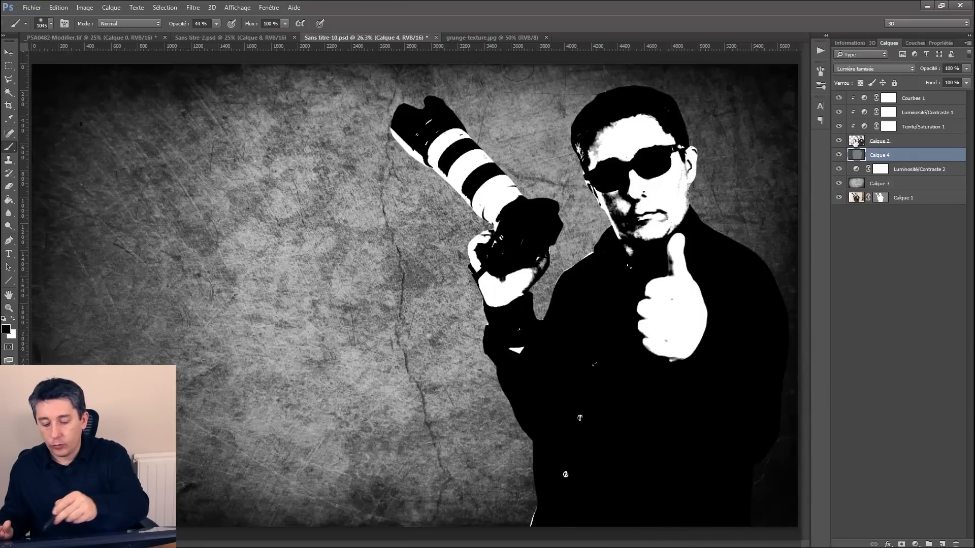
pyautogui.moveTo(702, 427)
pyautogui.mouseDown()
pyautogui.moveTo(677, 94)
pyautogui.moveTo(744, 189)
pyautogui.moveTo(671, 482)
pyautogui.moveTo(653, 110)
pyautogui.moveTo(598, 152)
pyautogui.moveTo(589, 56)
pyautogui.moveTo(574, 127)
pyautogui.moveTo(613, 255)
pyautogui.moveTo(553, 153)
pyautogui.moveTo(558, 235)
pyautogui.mouseUp()
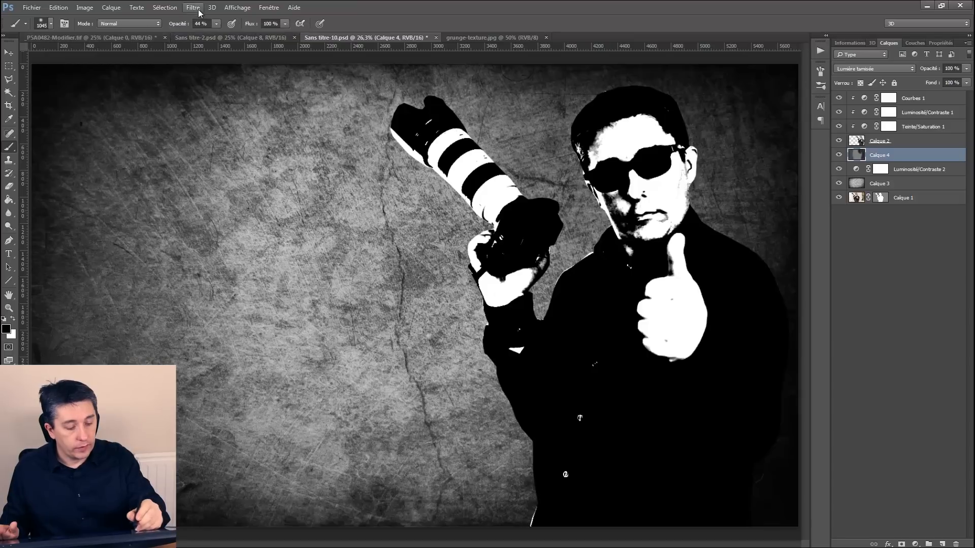
# - Place two horizontal guides across the image, one level with the sunglasses and one level with the man's collar
pyautogui.click(261, 8)
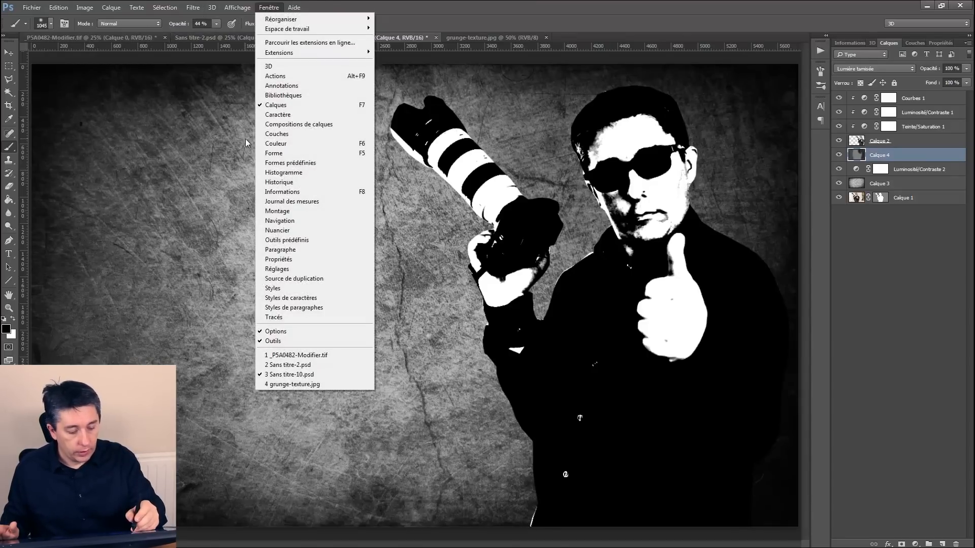
pyautogui.moveTo(237, 13)
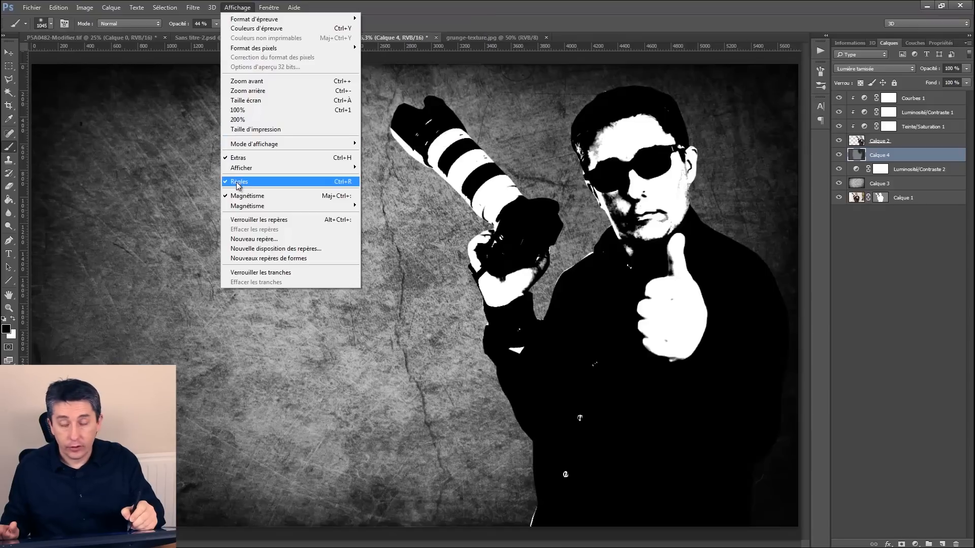
pyautogui.click(398, 15)
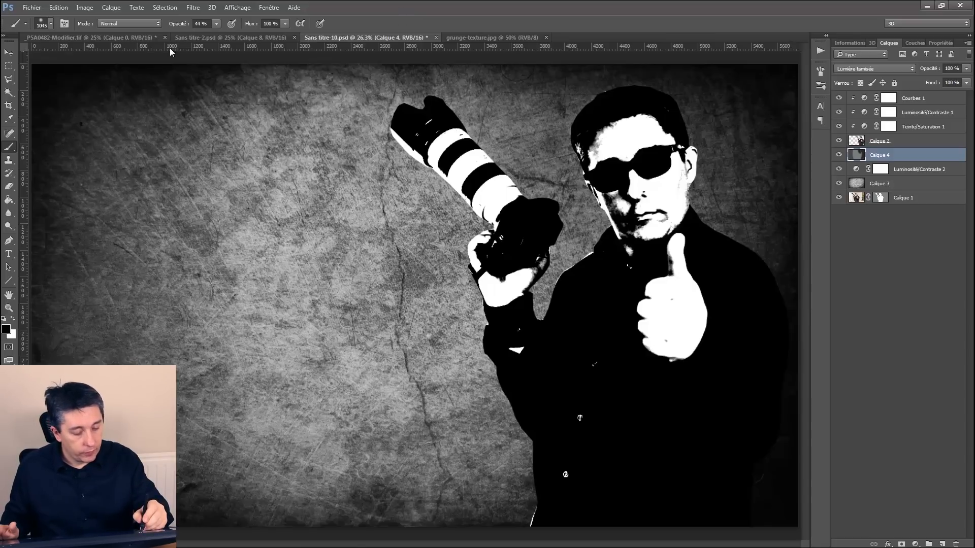
pyautogui.moveTo(169, 48); pyautogui.dragTo(169, 250)
pyautogui.moveTo(211, 49)
pyautogui.mouseDown()
pyautogui.moveTo(199, 63)
pyautogui.moveTo(199, 181)
pyautogui.mouseUp()
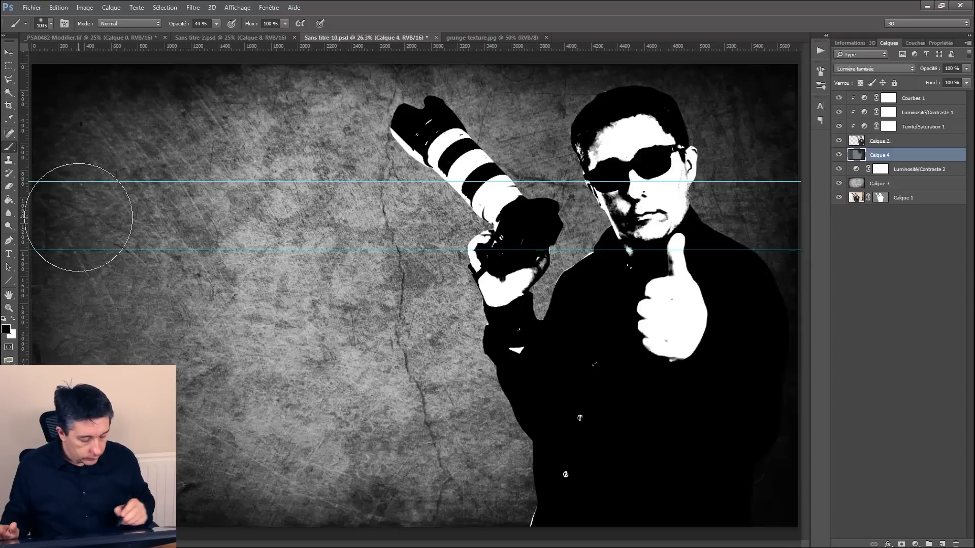
# - Paint more black on Calque 4 along the background's upper and lower areas and between the camera and the man
pyautogui.moveTo(427, 320)
pyautogui.mouseDown()
pyautogui.moveTo(304, 356)
pyautogui.moveTo(228, 401)
pyautogui.moveTo(381, 457)
pyautogui.moveTo(301, 461)
pyautogui.mouseUp()
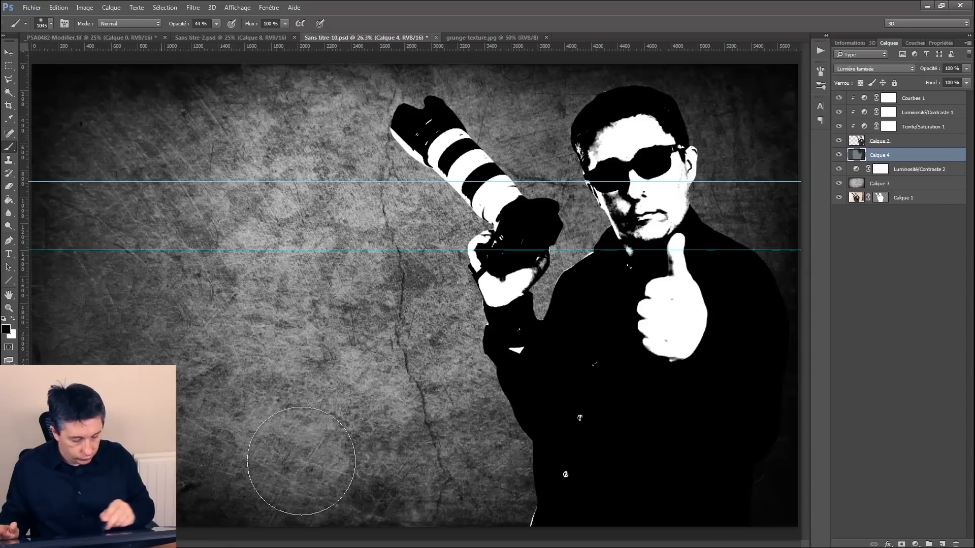
pyautogui.moveTo(148, 114)
pyautogui.mouseDown()
pyautogui.moveTo(320, 116)
pyautogui.moveTo(143, 115)
pyautogui.moveTo(357, 102)
pyautogui.moveTo(559, 112)
pyautogui.mouseUp()
pyautogui.moveTo(590, 229)
pyautogui.mouseDown()
pyautogui.moveTo(523, 123)
pyautogui.moveTo(409, 94)
pyautogui.moveTo(308, 104)
pyautogui.moveTo(432, 121)
pyautogui.moveTo(141, 116)
pyautogui.moveTo(319, 100)
pyautogui.moveTo(143, 105)
pyautogui.moveTo(69, 151)
pyautogui.moveTo(73, 269)
pyautogui.moveTo(233, 361)
pyautogui.moveTo(222, 306)
pyautogui.moveTo(458, 327)
pyautogui.moveTo(337, 358)
pyautogui.moveTo(239, 425)
pyautogui.moveTo(446, 467)
pyautogui.moveTo(387, 447)
pyautogui.mouseUp()
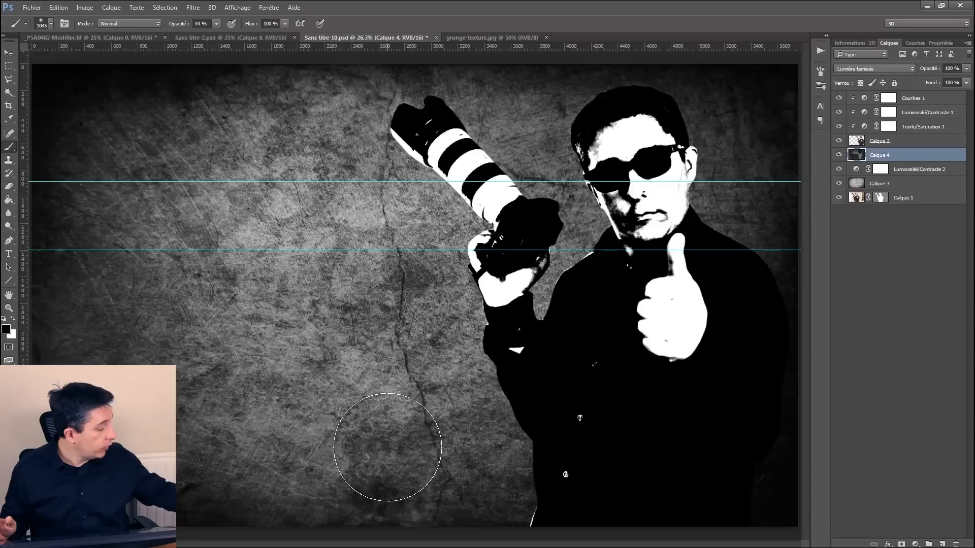
# - Hide the guides and show them again to check the background without them
pyautogui.hotkey('ctrl', 'h')
pyautogui.hotkey('ctrl', 'h')
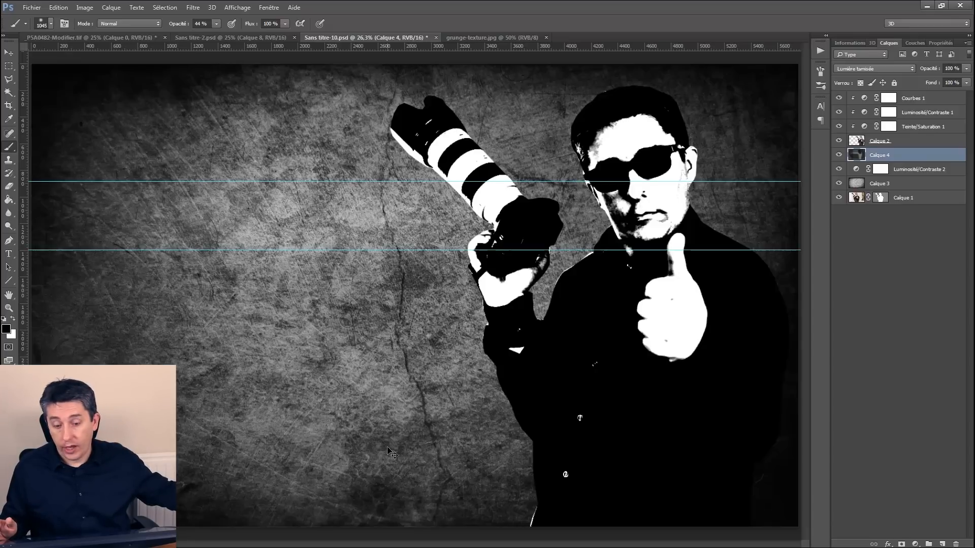
pyautogui.hotkey('ctrl', 'h')
pyautogui.hotkey('ctrl', 'h')
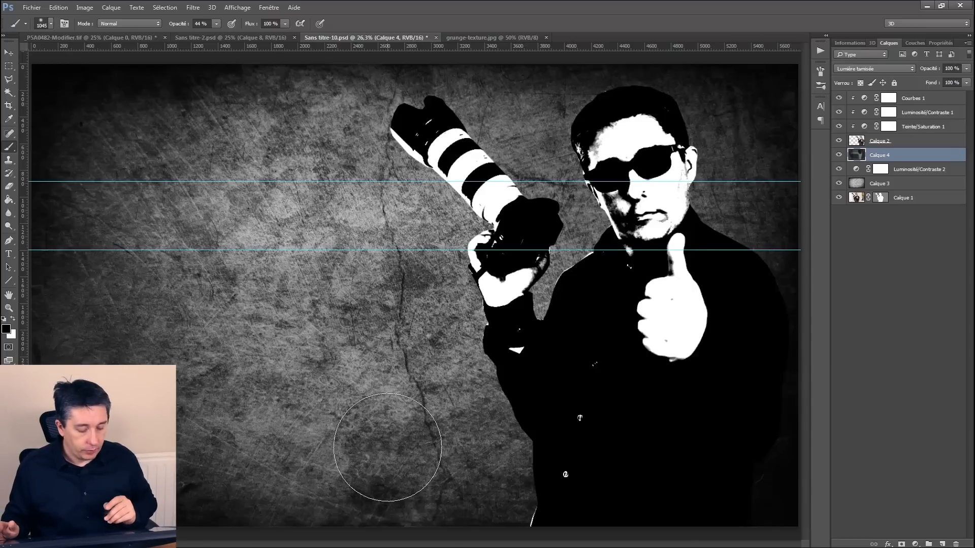
# - Set up horizontal text above the Courbes 1 layer with the Berlin Sans FB Demi Bold font
pyautogui.click(15, 254)
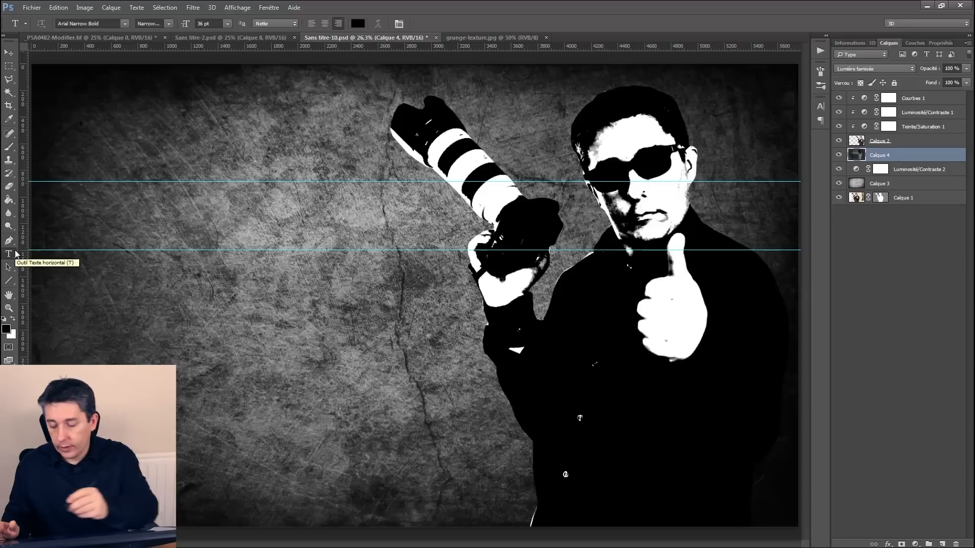
pyautogui.click(887, 99)
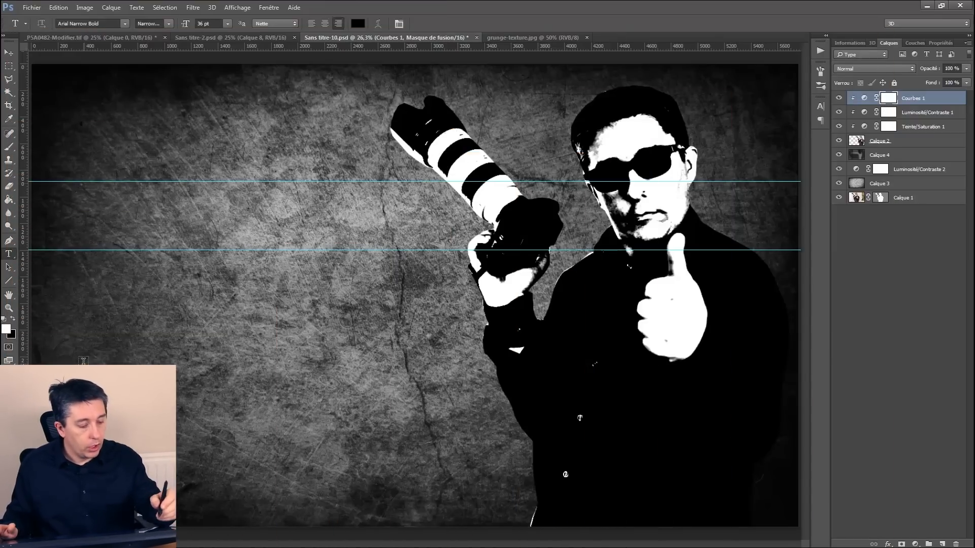
pyautogui.click(124, 23)
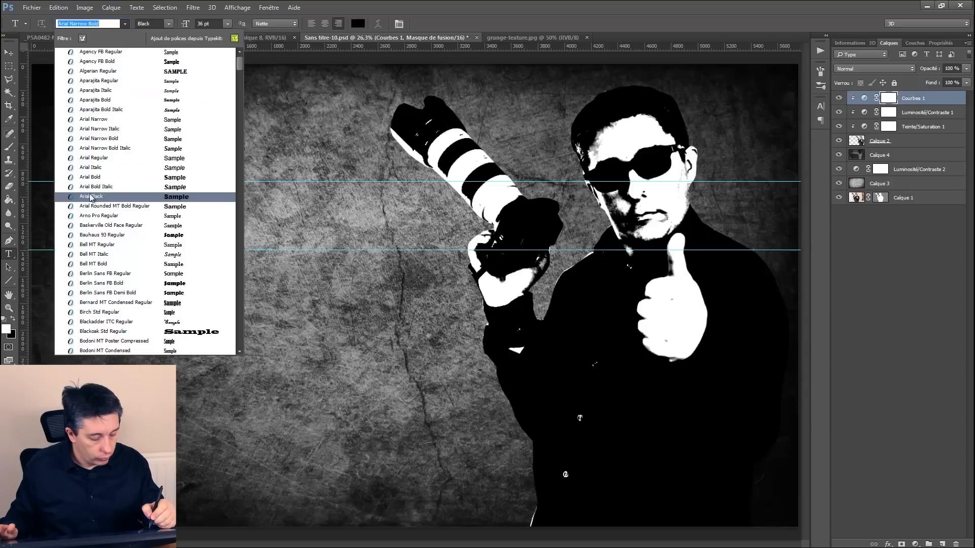
pyautogui.click(86, 294)
# - Add the text "DEVIENS-PHOTOGRAPHE" between the two horizontal guides and shift it fully inside the image
pyautogui.click(83, 220)
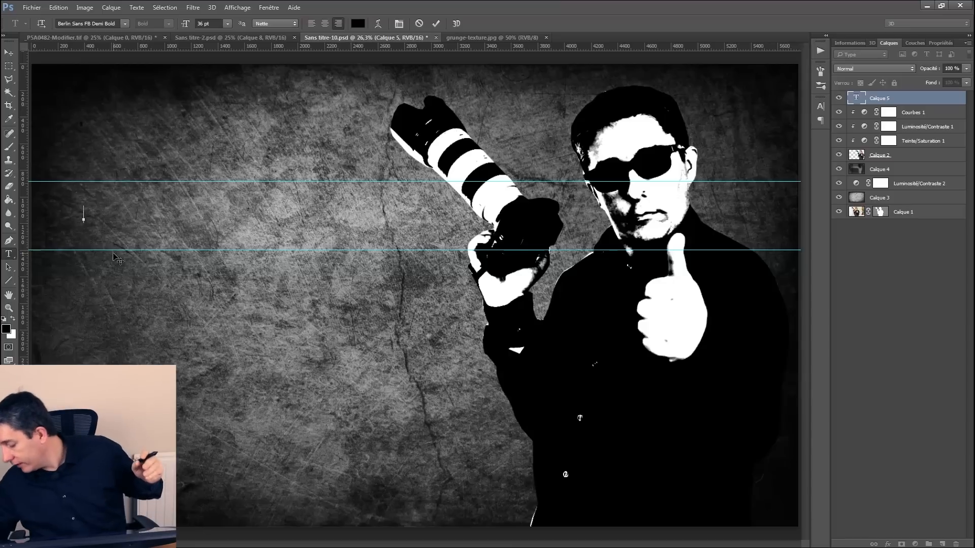
pyautogui.write('D')
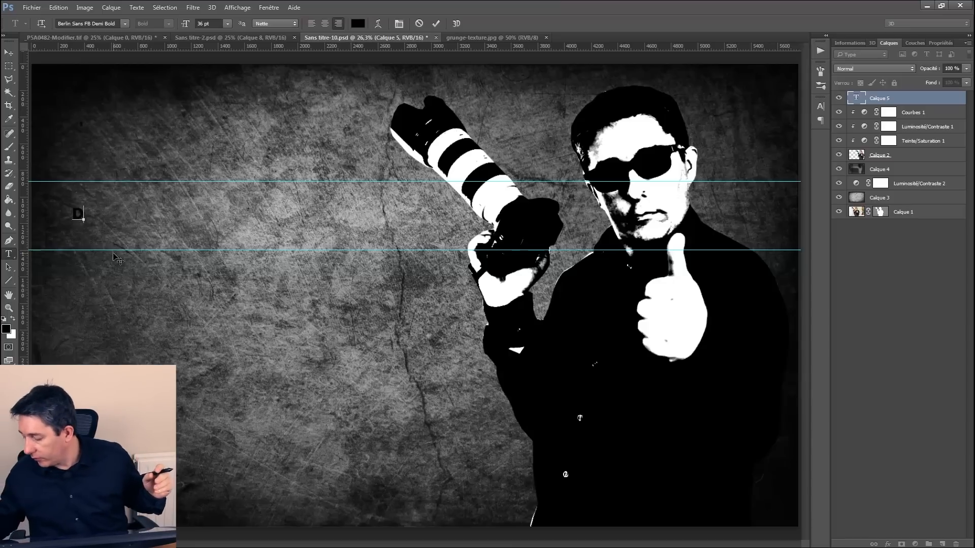
pyautogui.write('EVIE')
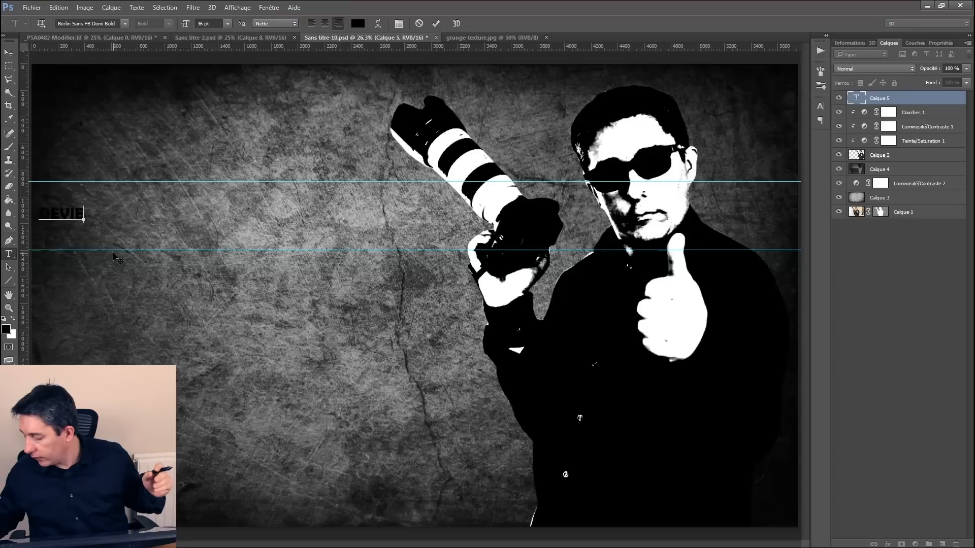
pyautogui.write('NS')
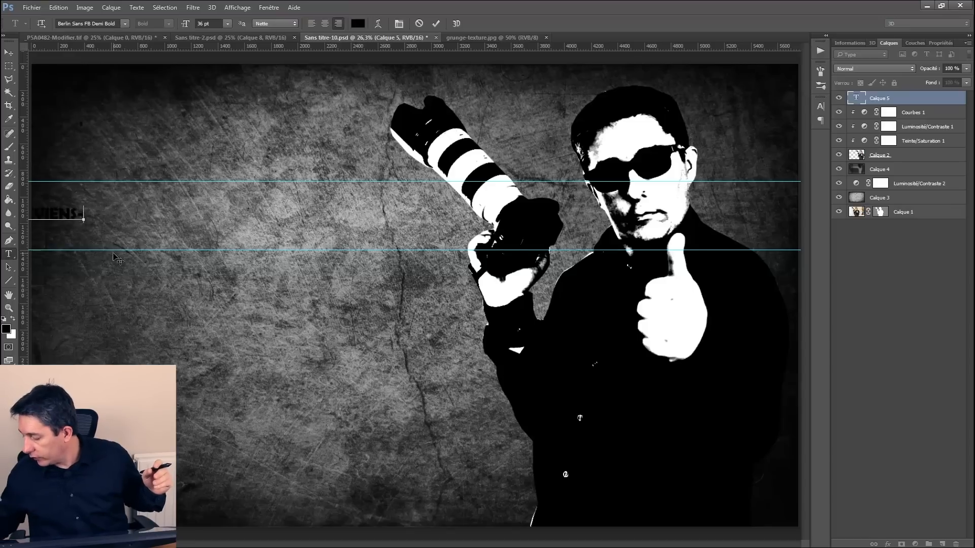
pyautogui.write(' PHO')
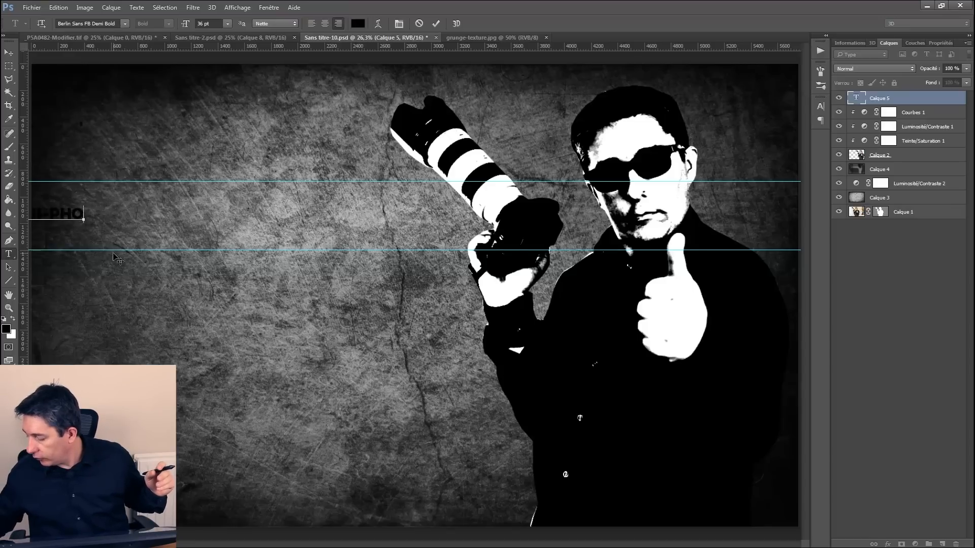
pyautogui.write('TOGRA')
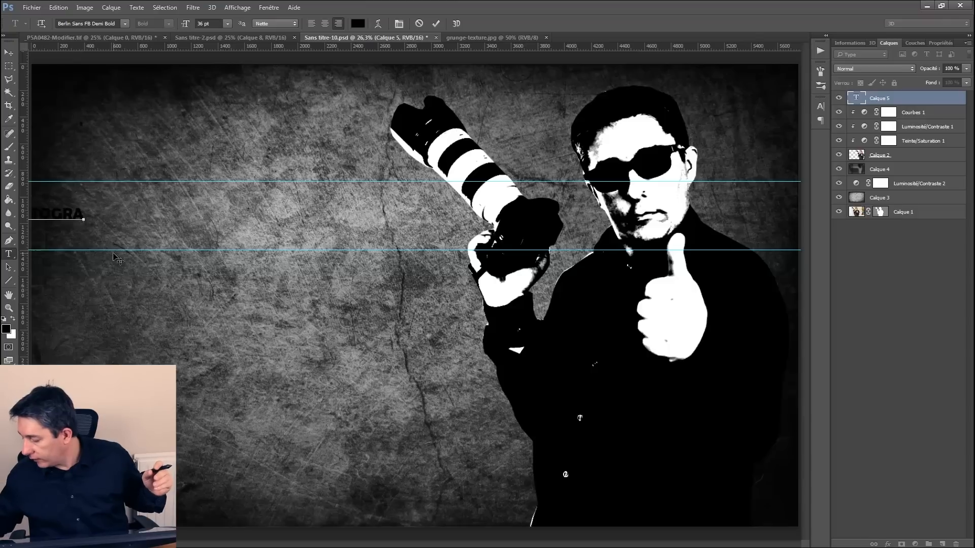
pyautogui.write('PHE')
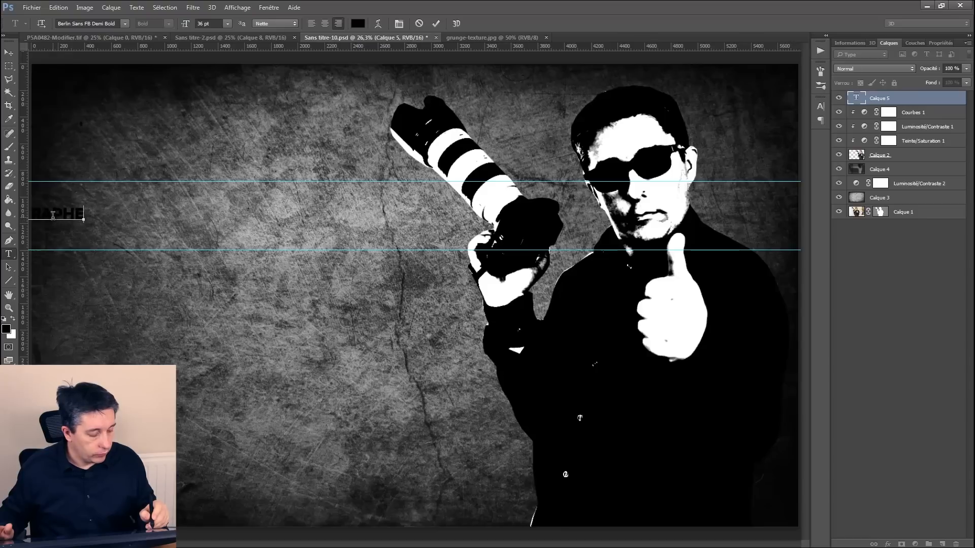
pyautogui.moveTo(65, 225); pyautogui.dragTo(289, 239)
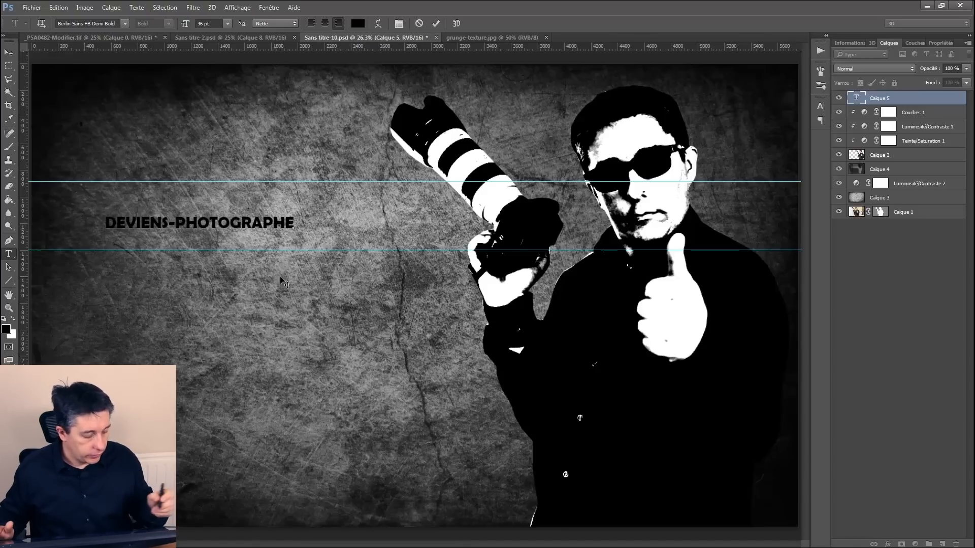
# - Set the color of the whole DEVIENS-PHOTOGRAPHE text to white
pyautogui.moveTo(106, 220); pyautogui.dragTo(312, 228)
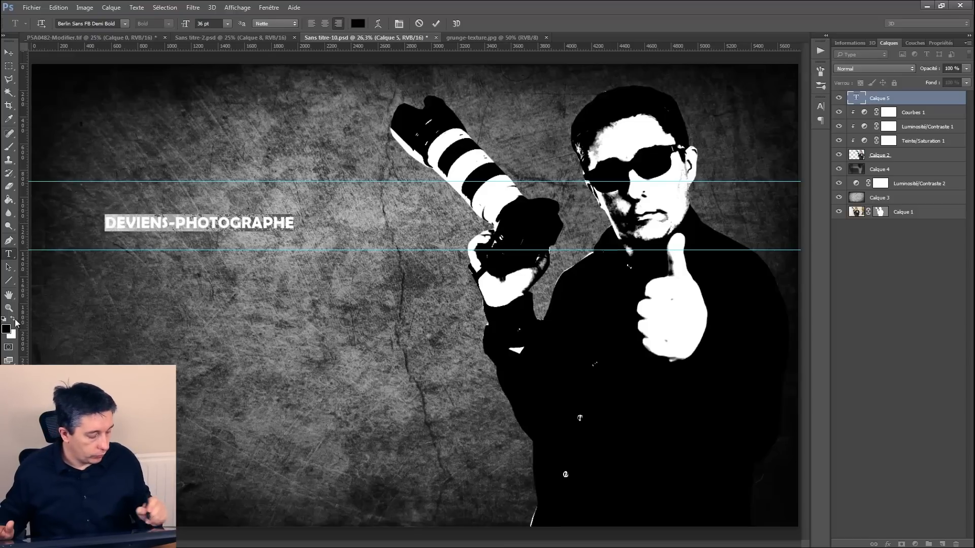
pyautogui.click(14, 319)
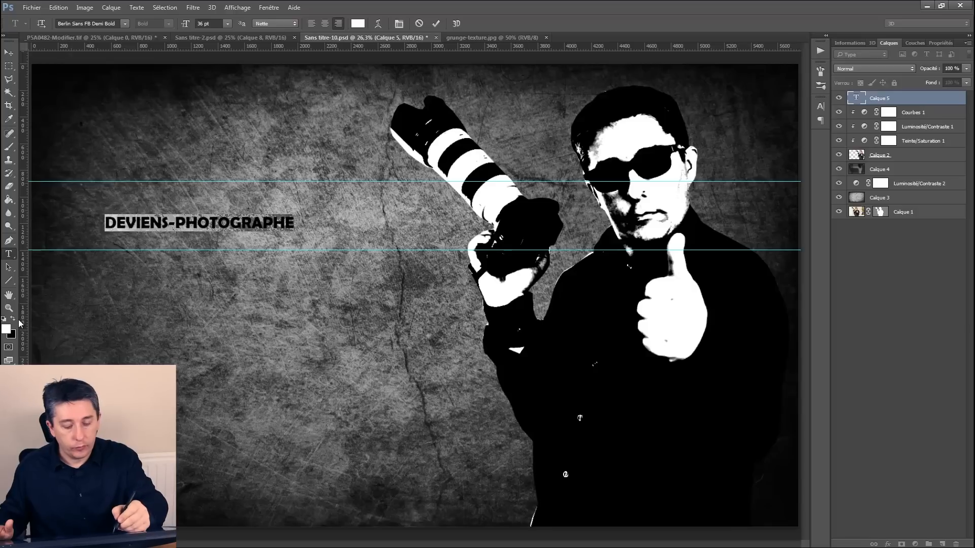
pyautogui.click(360, 24)
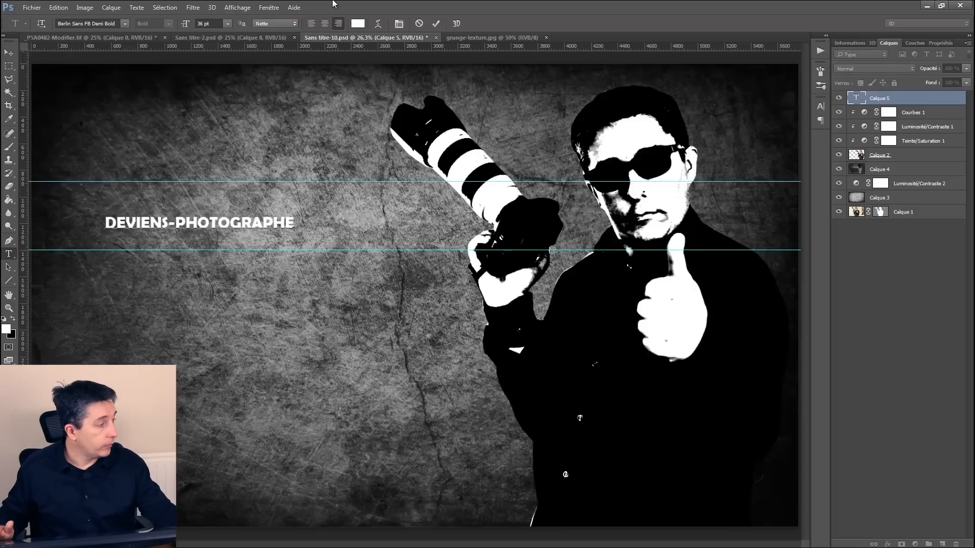
pyautogui.moveTo(564, 547); pyautogui.dragTo(452, 221)
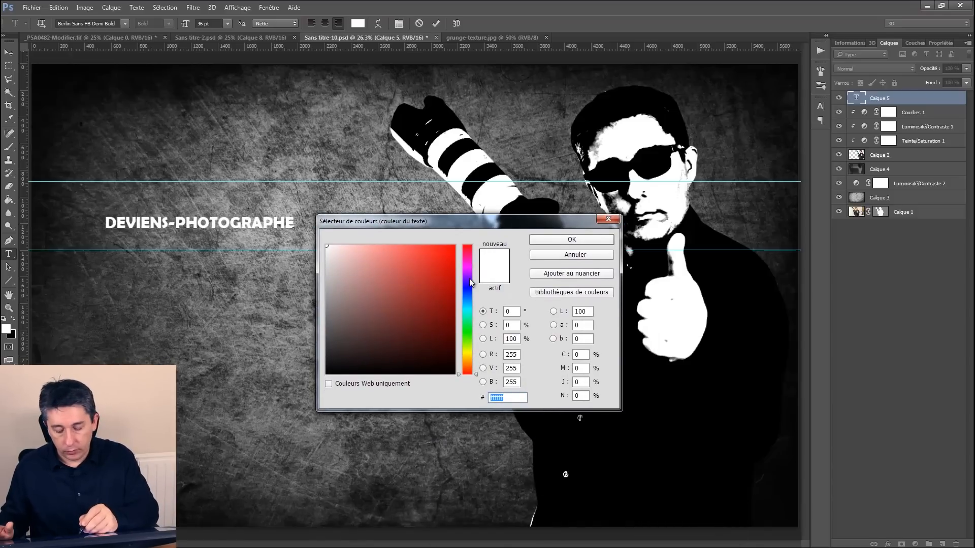
pyautogui.click(547, 239)
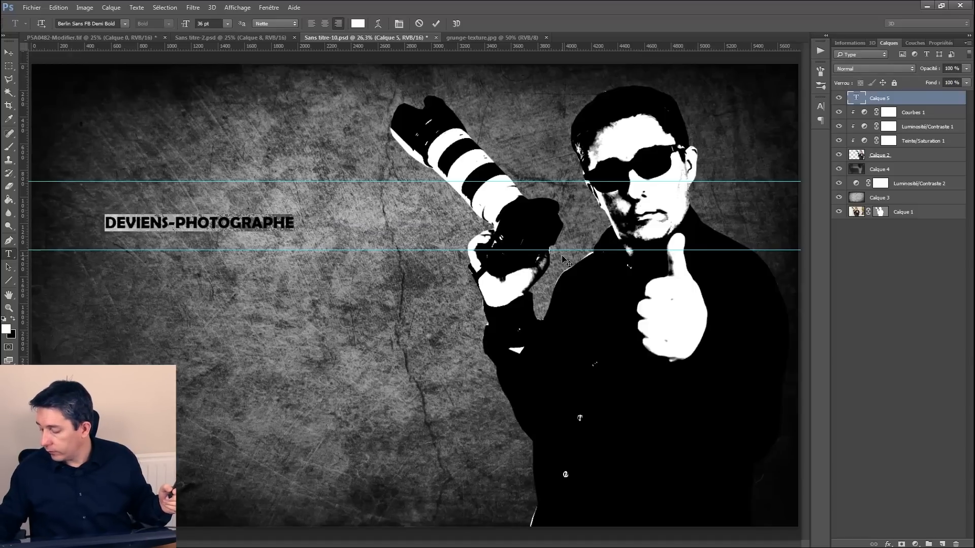
# - Stretch the DEVIENS-PHOTOGRAPHE text to about 202 pt so its letters fill the space between the guides from near the image edge to the camera
pyautogui.press('ctrl')
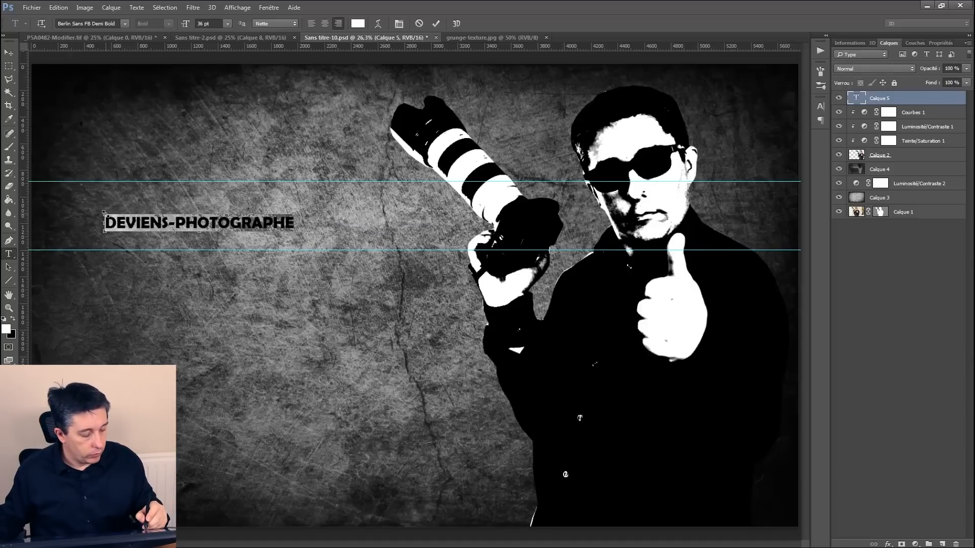
pyautogui.moveTo(105, 214); pyautogui.dragTo(63, 180)
pyautogui.moveTo(295, 230); pyautogui.dragTo(429, 252)
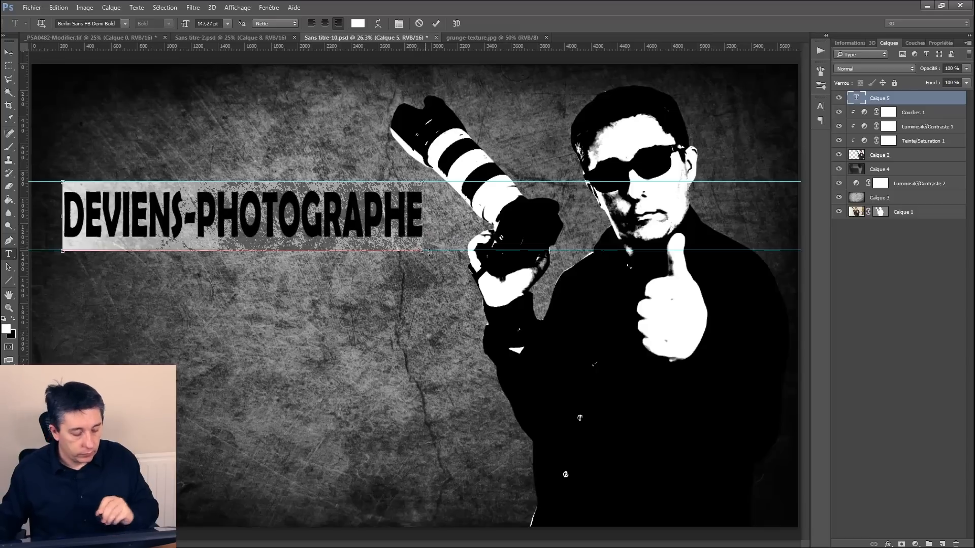
pyautogui.click(64, 248)
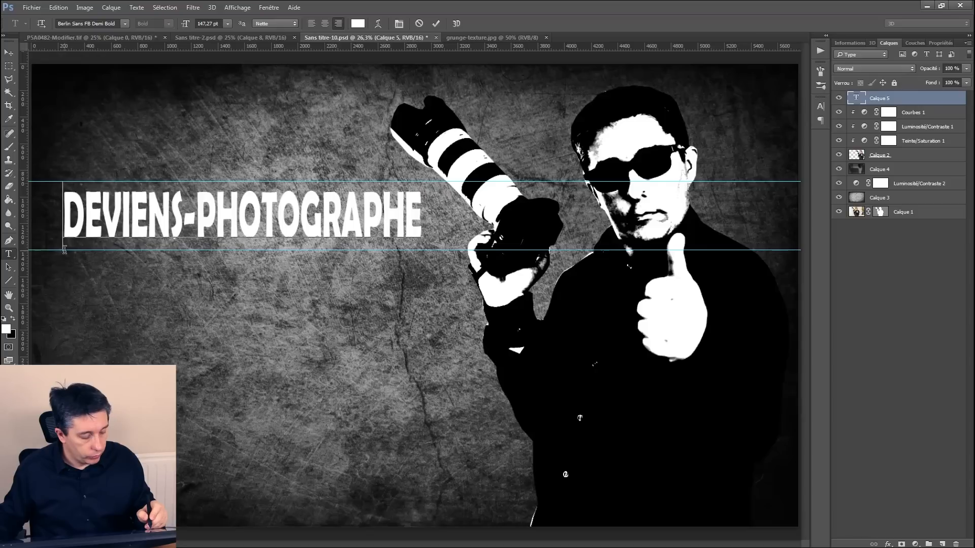
pyautogui.moveTo(62, 255); pyautogui.dragTo(50, 265)
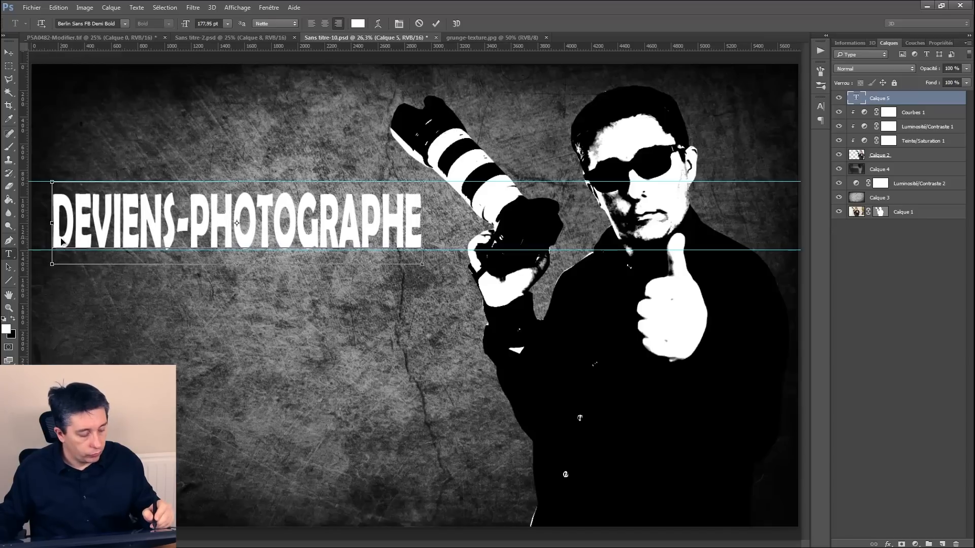
pyautogui.moveTo(52, 182); pyautogui.dragTo(49, 171)
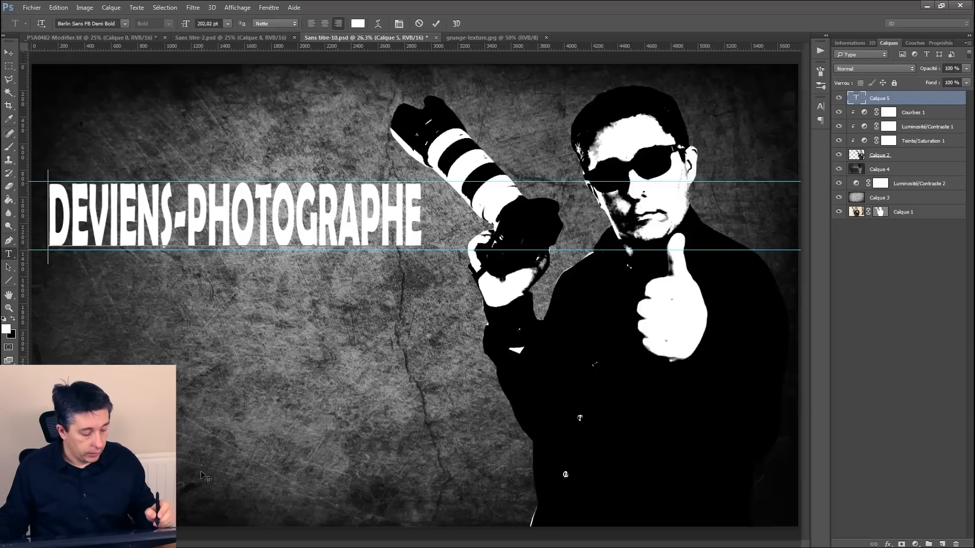
# - Activate the Line tool and place vertical guides at the start and end of the DEVIENS-PHOTOGRAPHE text
pyautogui.click(8, 282)
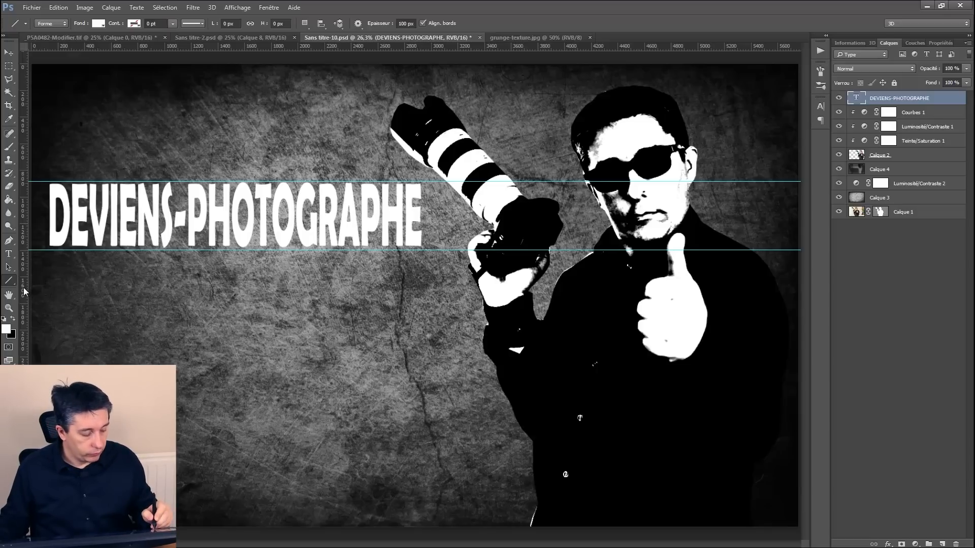
pyautogui.moveTo(25, 291); pyautogui.dragTo(423, 323)
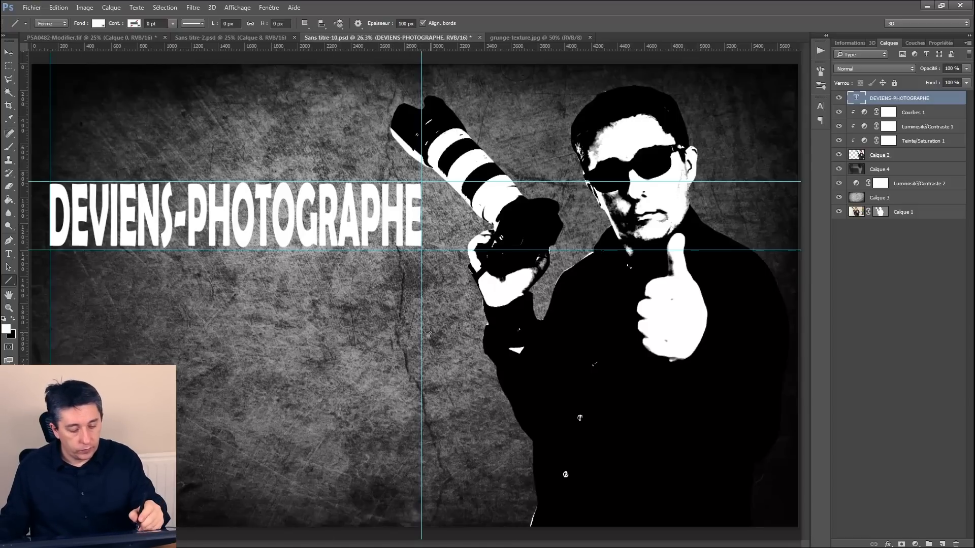
# - Place a horizontal guide below the title and draw a white 100 px thick line along it, about 2790 px long, between the vertical guides
pyautogui.moveTo(204, 47); pyautogui.dragTo(217, 283)
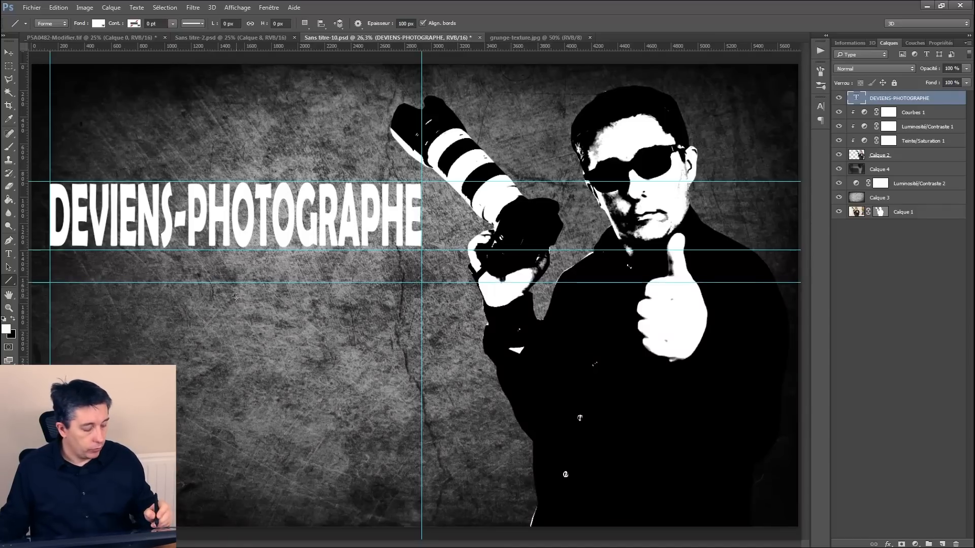
pyautogui.moveTo(50, 283); pyautogui.dragTo(423, 282)
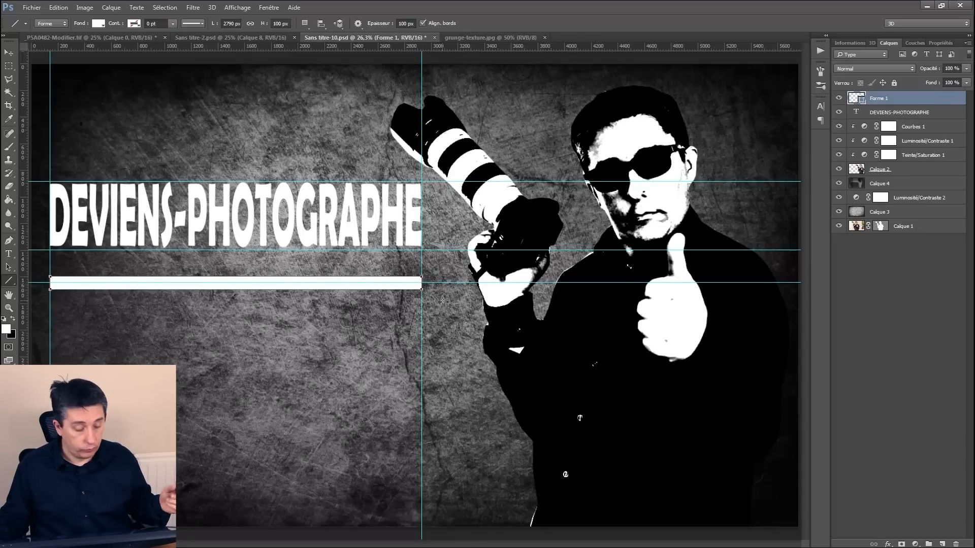
pyautogui.hotkey('ctrl', 'h')
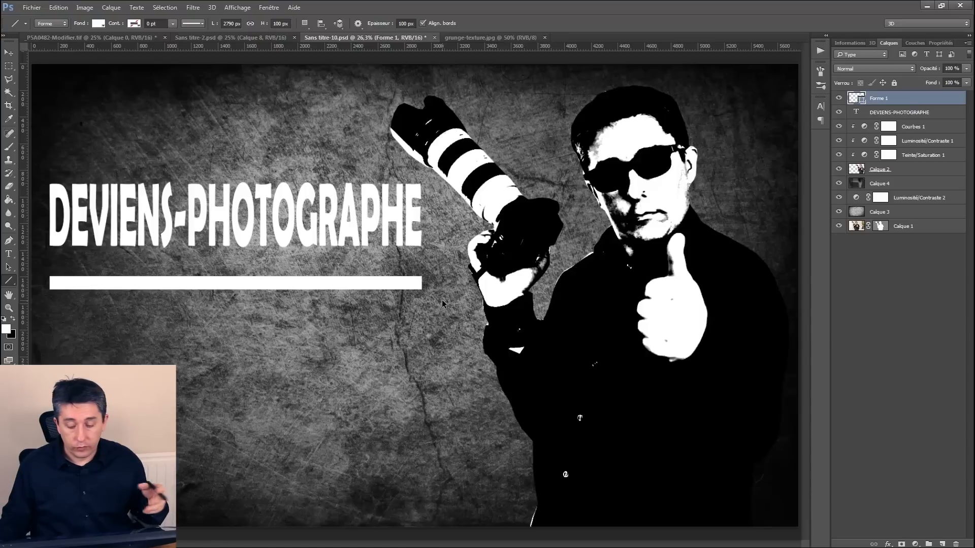
pyautogui.hotkey('ctrl', 'h')
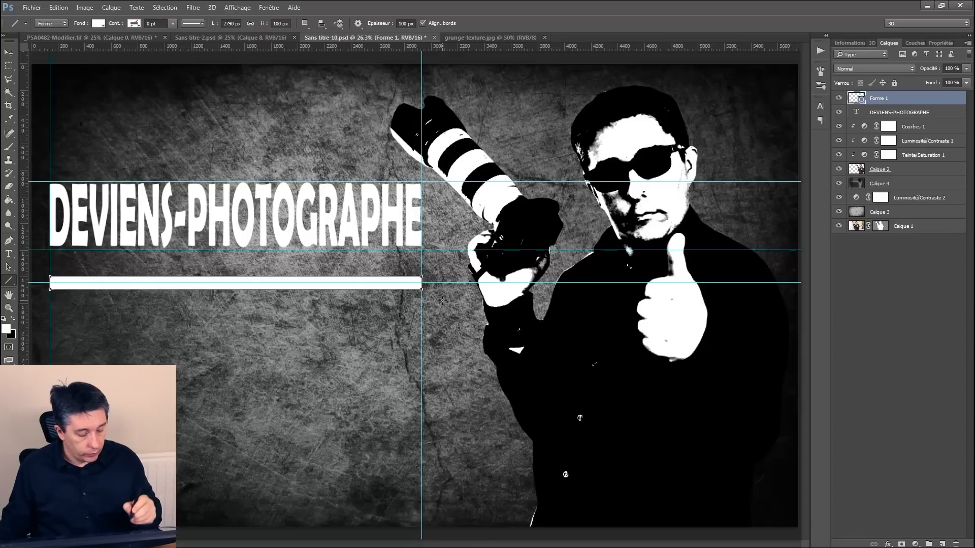
# - Undo the small stray line shape and move the long white line up closer beneath the title, between the two lower horizontal guides
pyautogui.moveTo(183, 285); pyautogui.dragTo(186, 282)
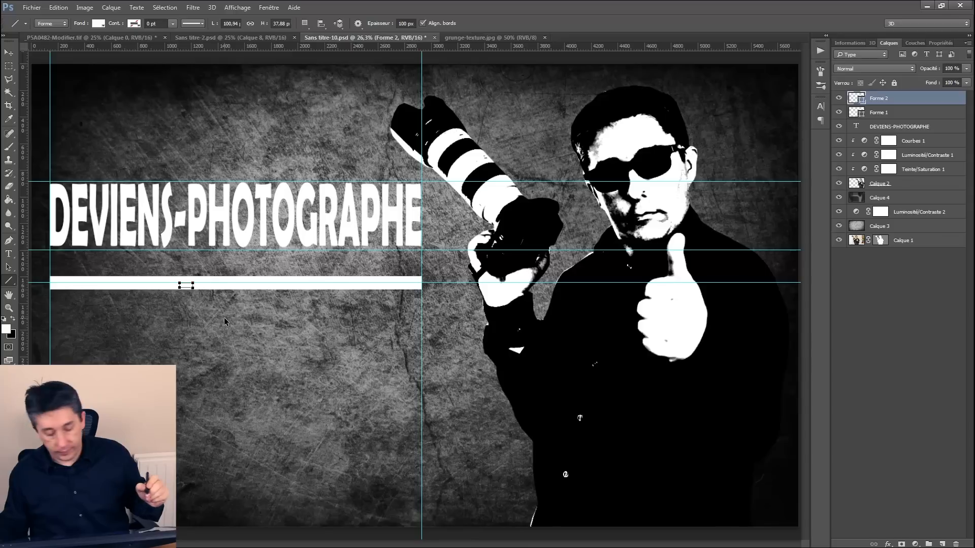
pyautogui.hotkey('ctrl', 'z')
pyautogui.press('v')
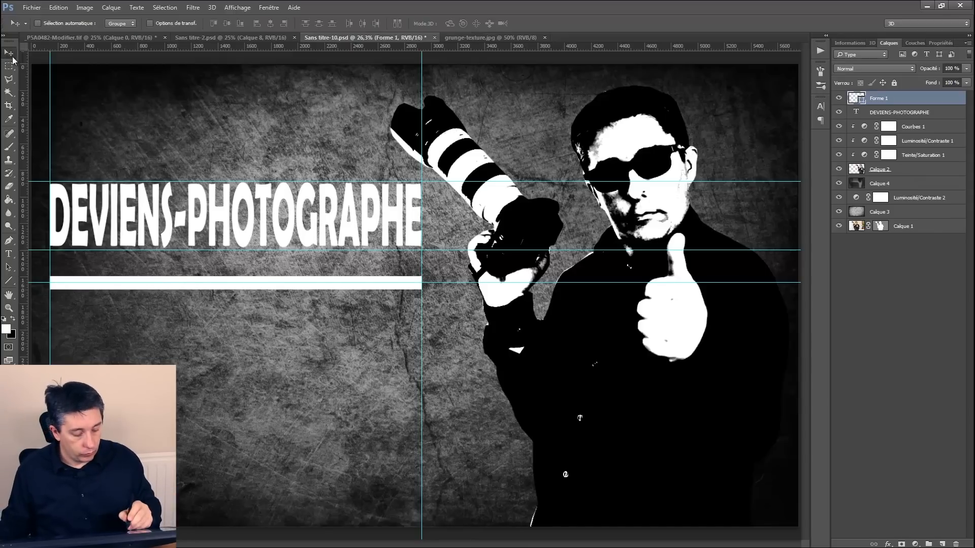
pyautogui.moveTo(214, 287); pyautogui.dragTo(215, 270)
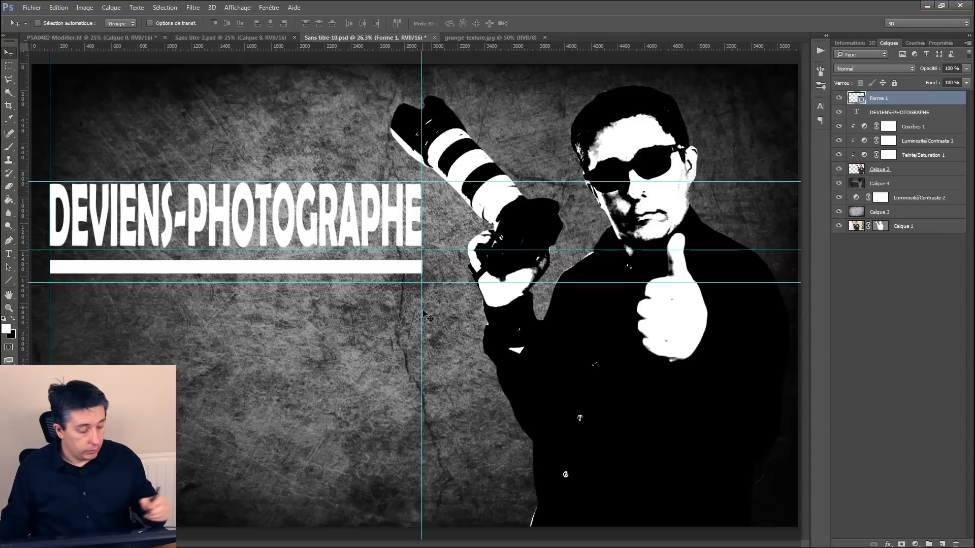
# - Activate the Type tool and set its font to Arial Regular
pyautogui.click(10, 254)
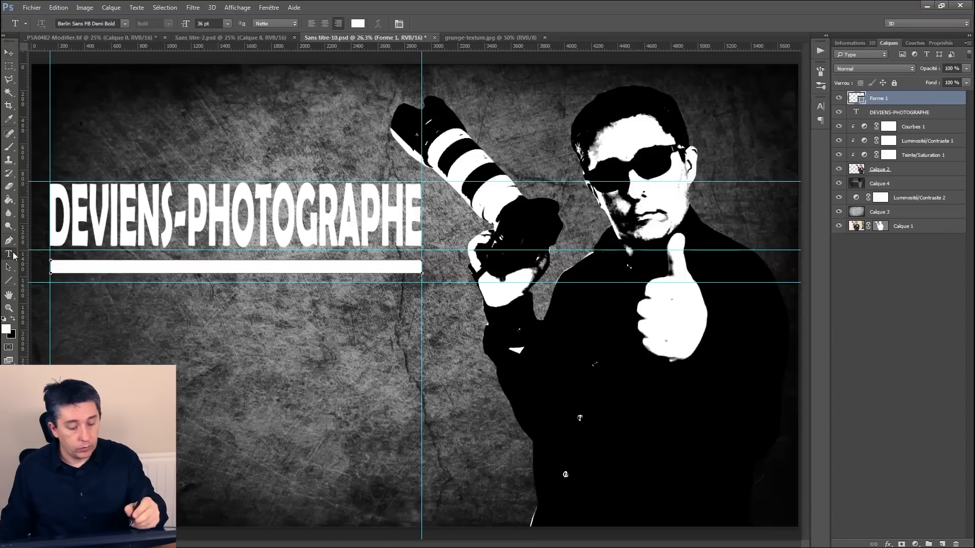
pyautogui.click(311, 23)
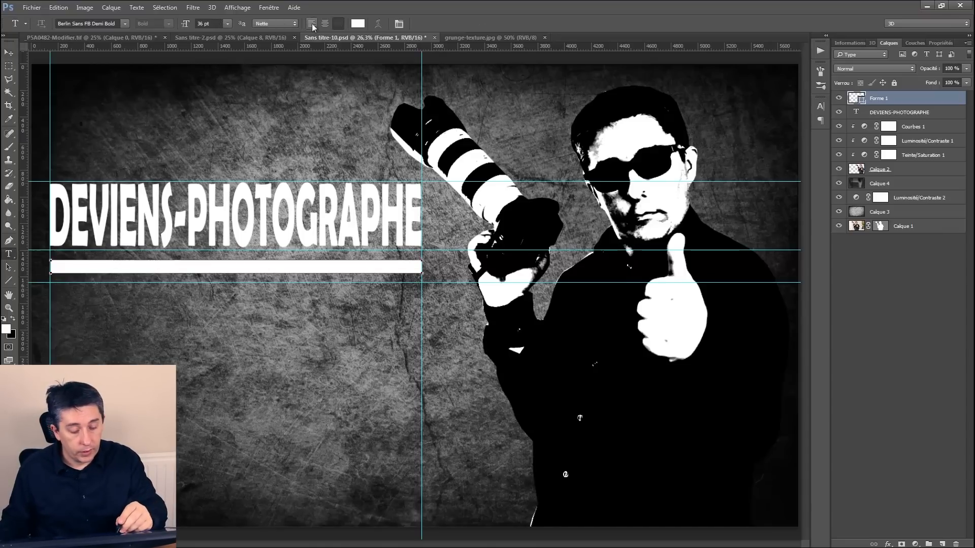
pyautogui.click(122, 24)
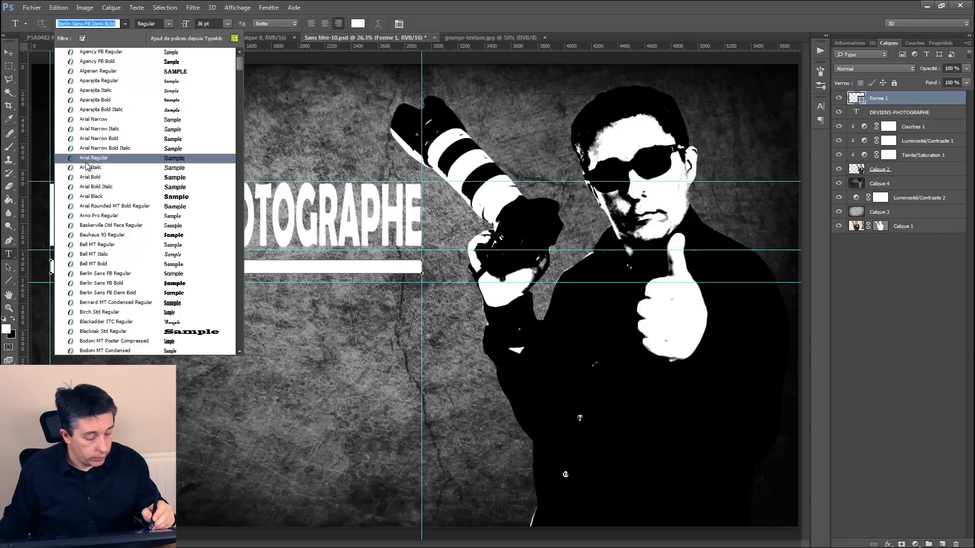
pyautogui.click(83, 157)
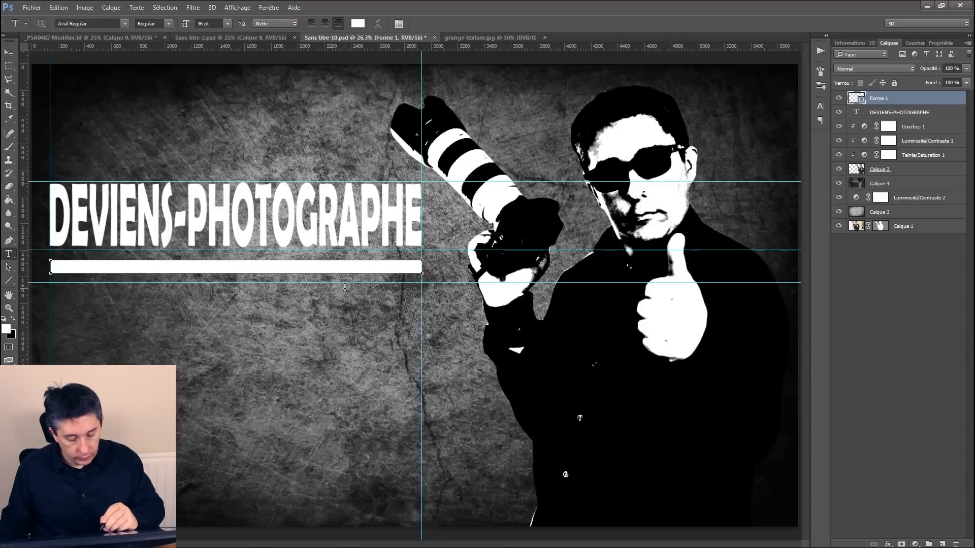
# - Add the right-aligned text "LA BONNE PRATIQUE DE LA PHOTO" below the white line, ending at the vertical guide near the camera
pyautogui.click(422, 285)
pyautogui.write('L')
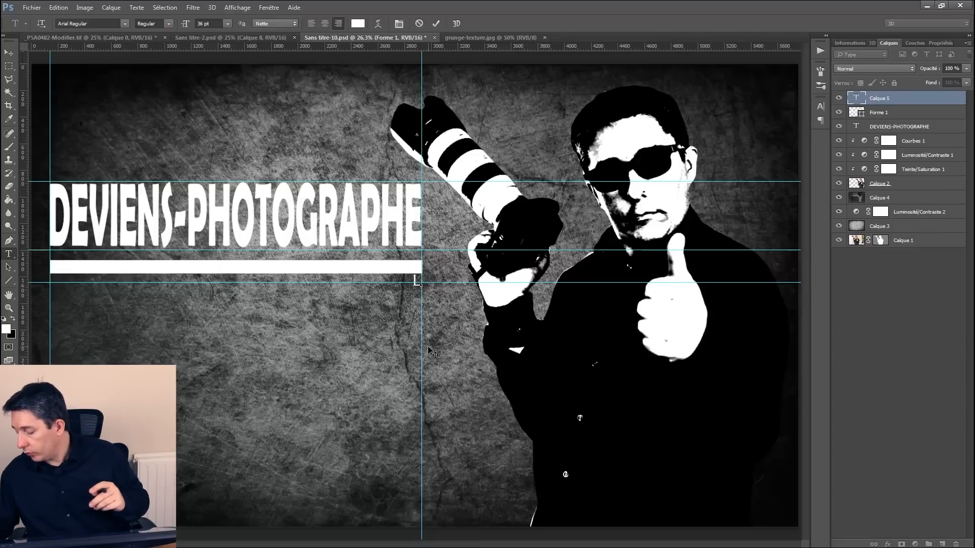
pyautogui.write('A B')
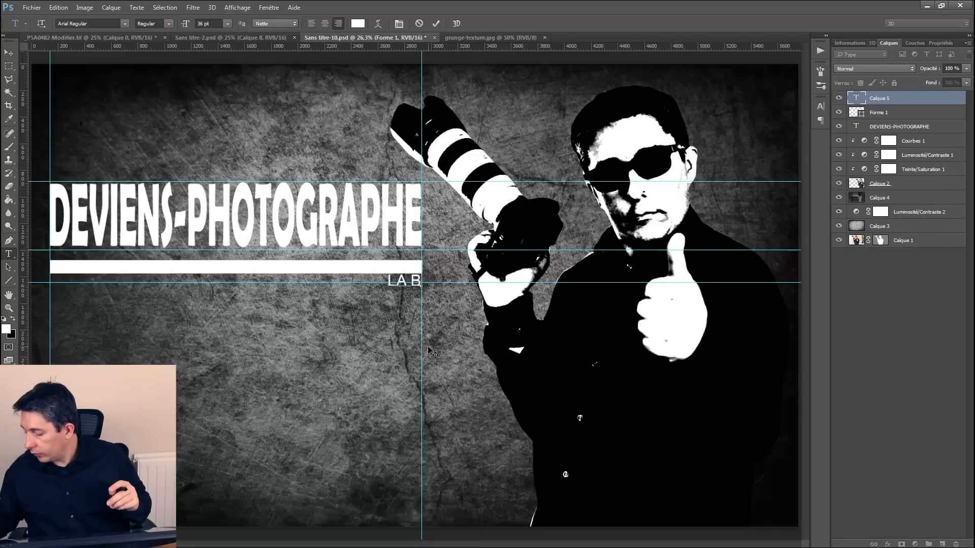
pyautogui.write('ONNE P')
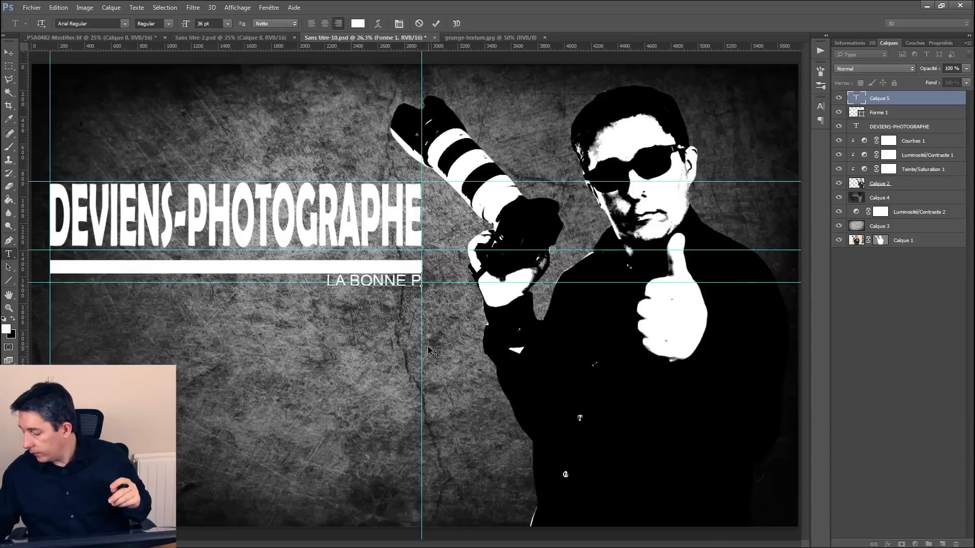
pyautogui.write('RATI')
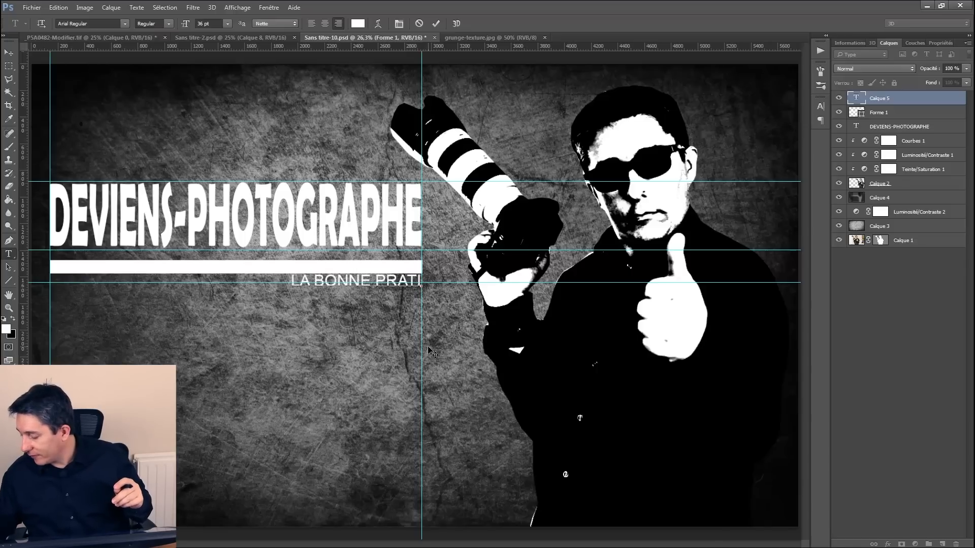
pyautogui.write('QUE ')
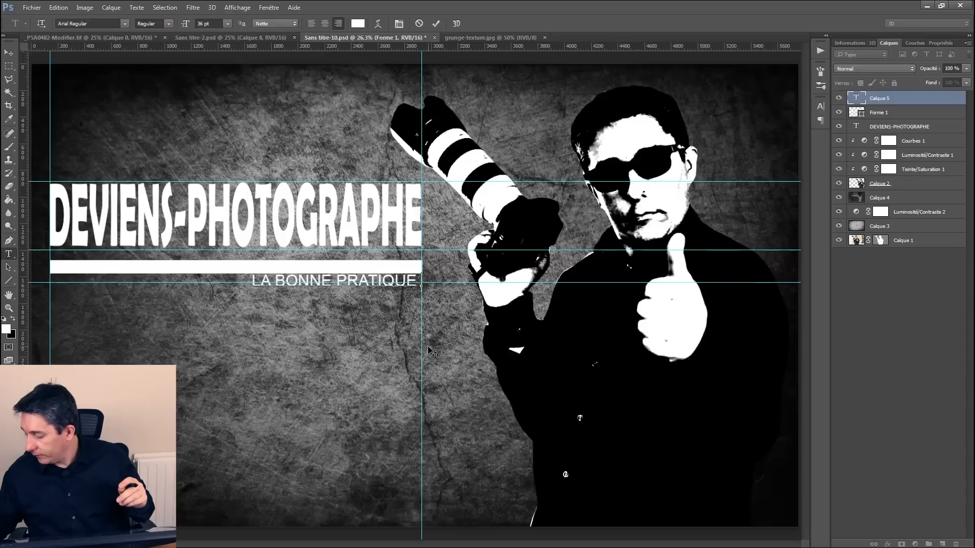
pyautogui.write('DE LA')
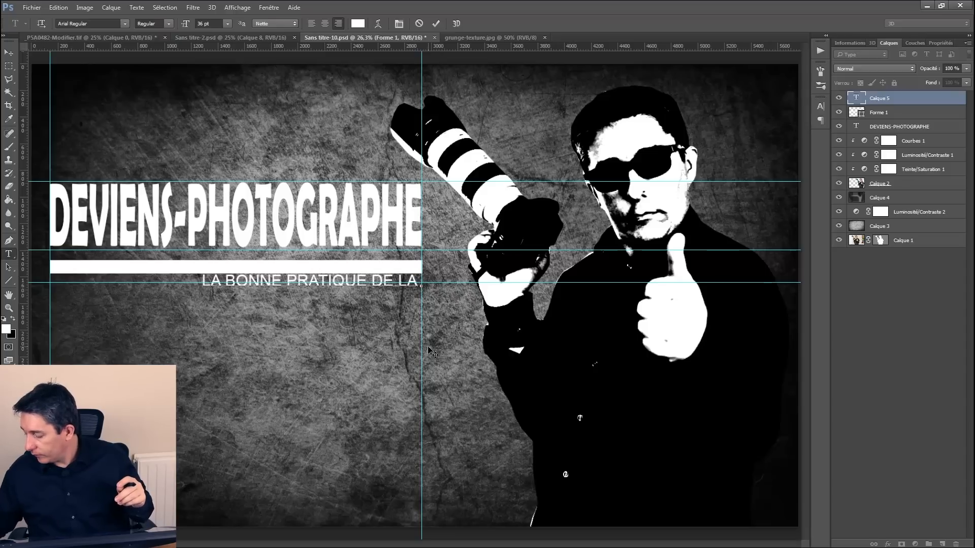
pyautogui.write(' PHOTO')
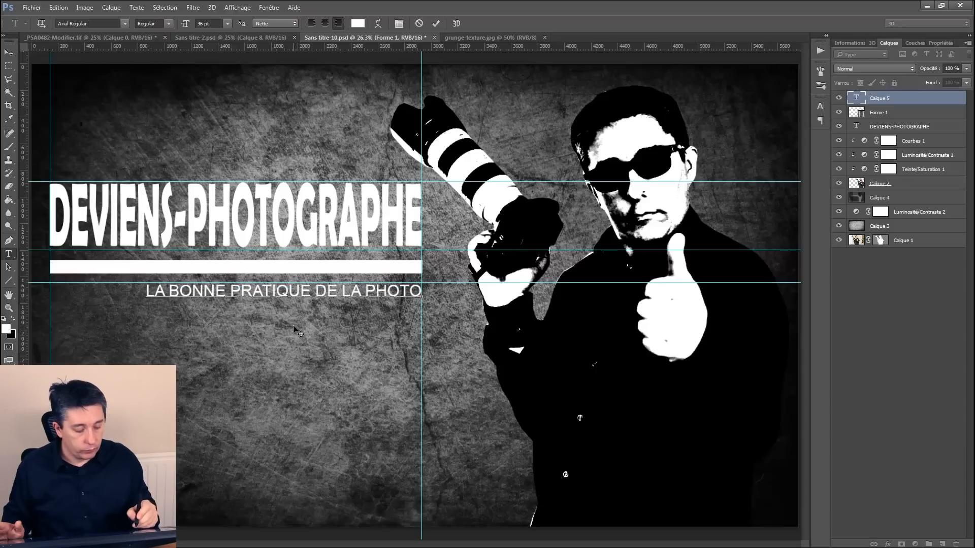
# - Try a font size of 18 pt on the whole "LA BONNE PRATIQUE DE LA PHOTO" text
pyautogui.moveTo(154, 291); pyautogui.dragTo(426, 292)
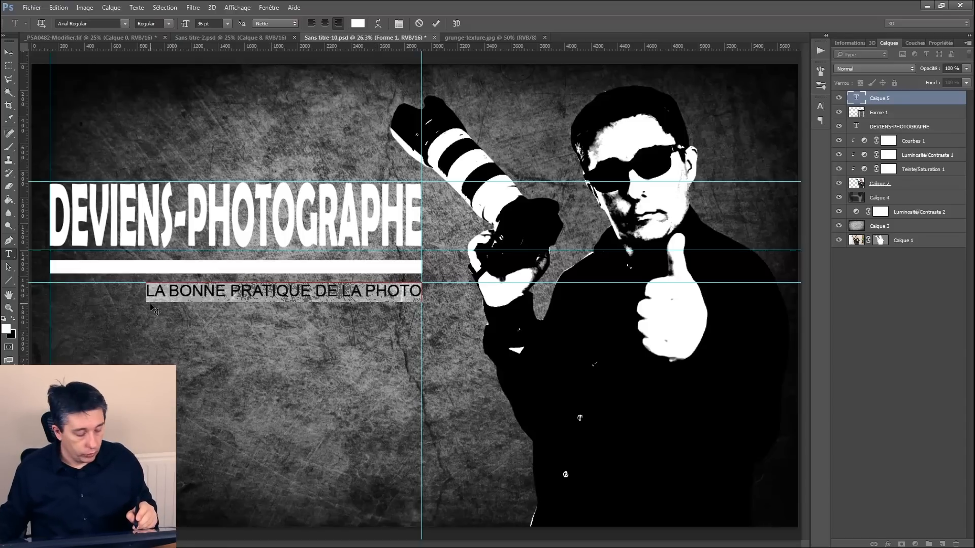
pyautogui.click(227, 24)
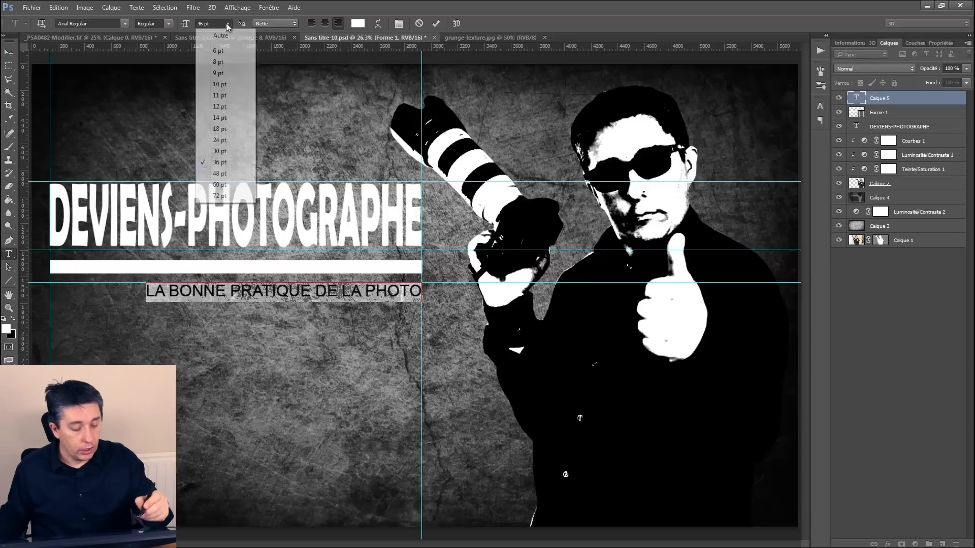
pyautogui.click(216, 128)
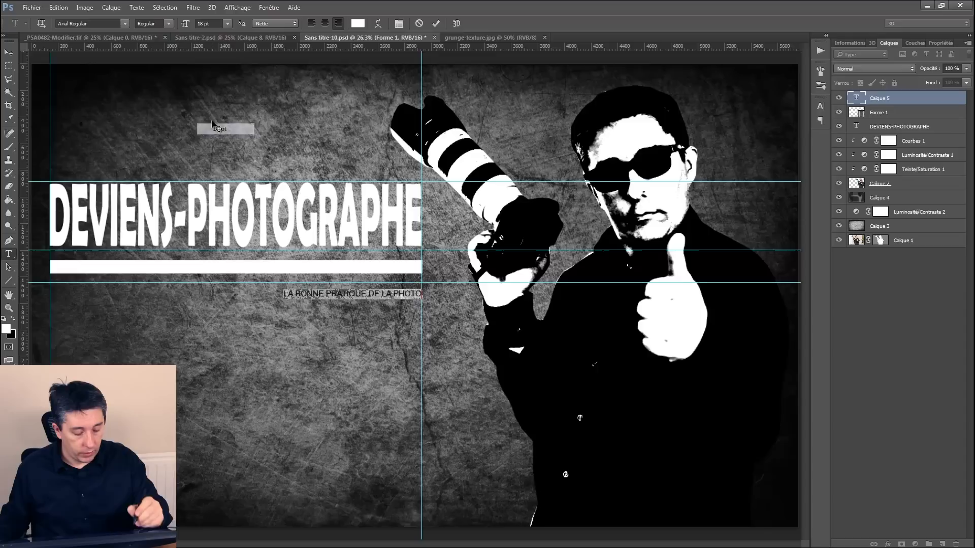
# - Set the font size of the whole "LA BONNE PRATIQUE DE LA PHOTO" text to 24 pt
pyautogui.click(321, 295)
pyautogui.moveTo(285, 293); pyautogui.dragTo(423, 294)
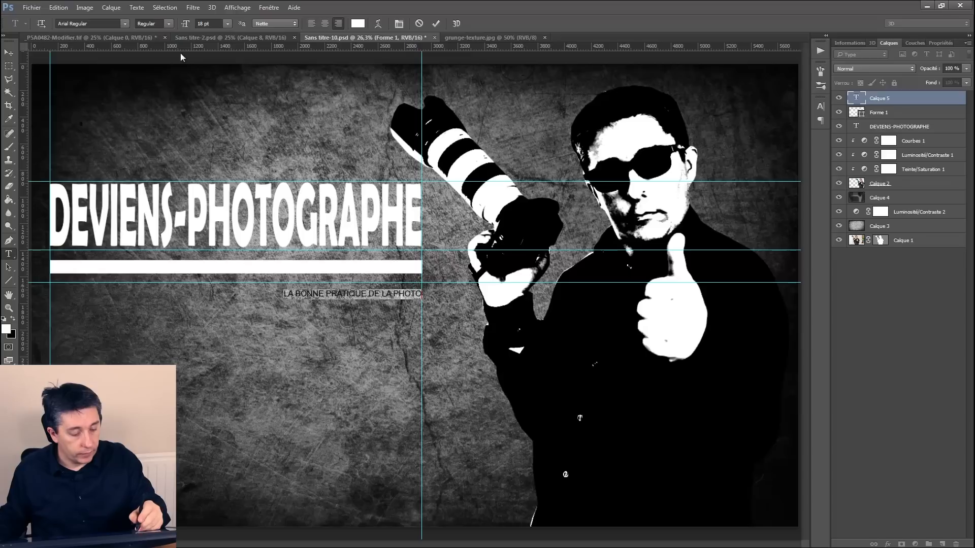
pyautogui.click(208, 23)
pyautogui.click(228, 24)
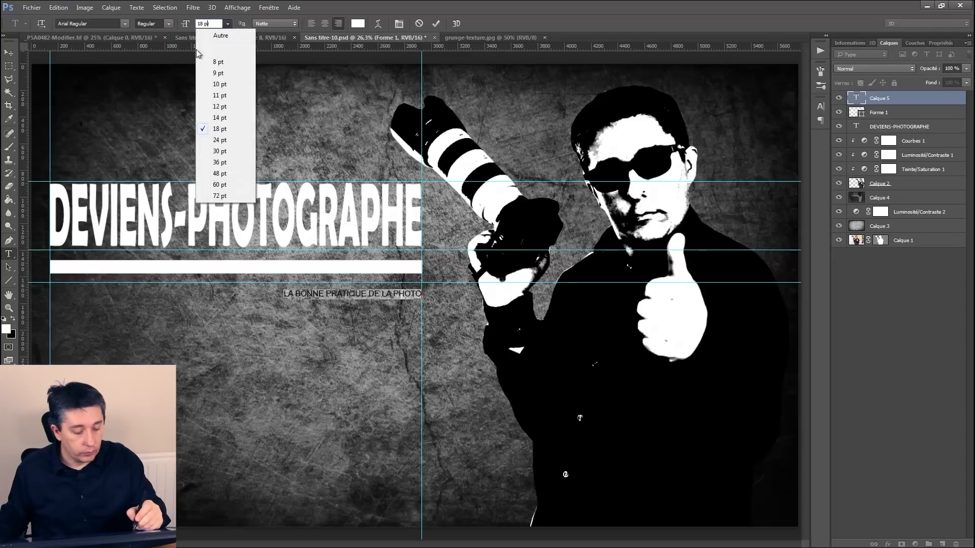
pyautogui.click(218, 140)
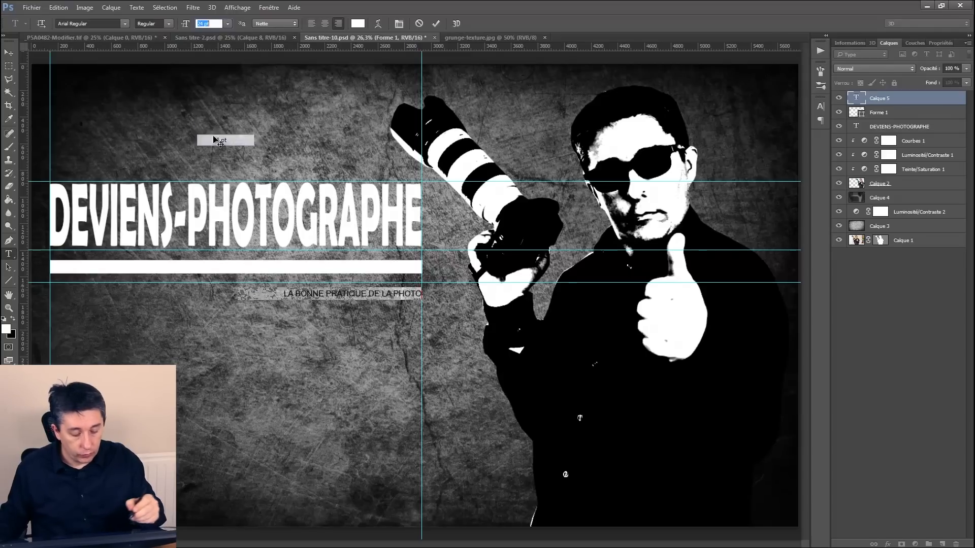
# - Shift the tagline up slightly so it sits just beneath the white line, commit the text and hide the guides
pyautogui.click(286, 294)
pyautogui.moveTo(287, 304); pyautogui.dragTo(287, 301)
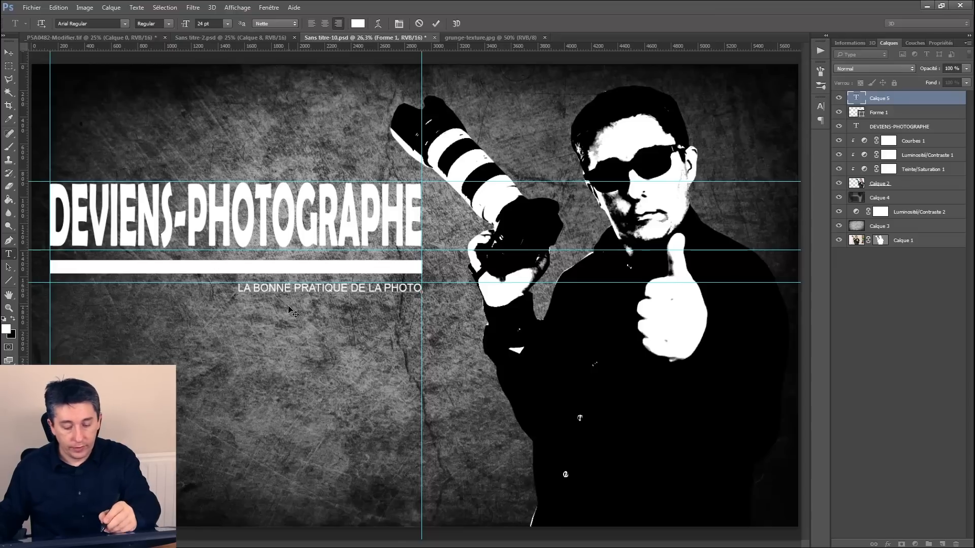
pyautogui.click(435, 23)
pyautogui.hotkey('ctrl', 'h')
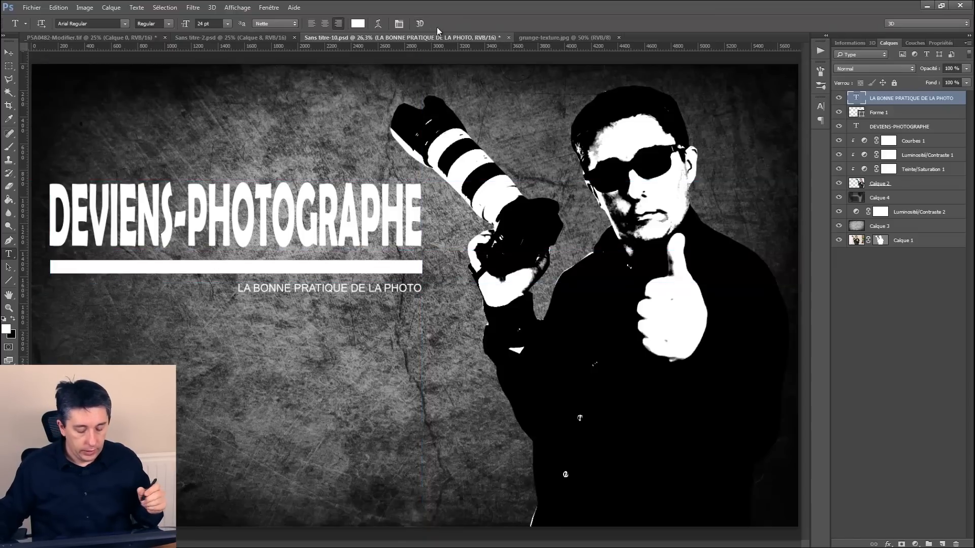
pyautogui.hotkey('ctrl', 'h')
pyautogui.hotkey('ctrl', 'h')
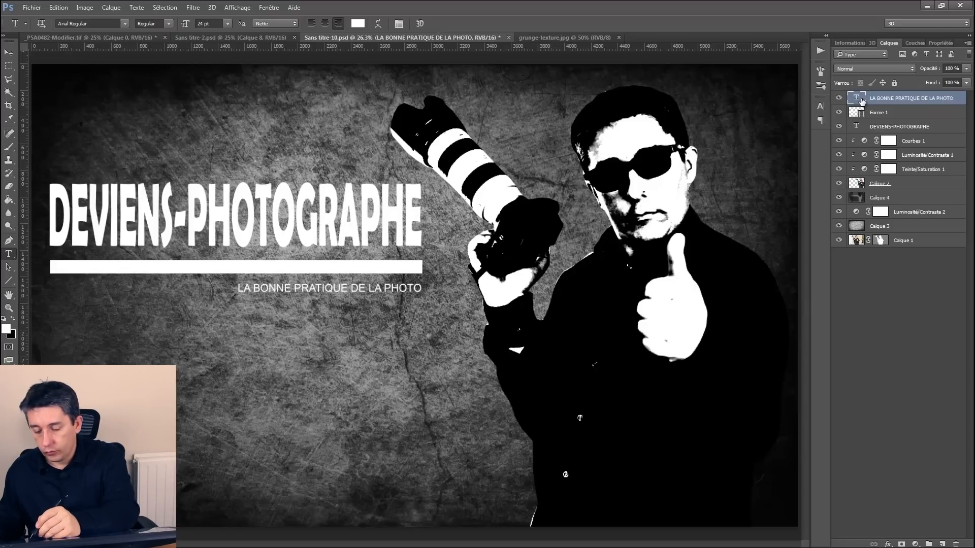
# - Group the two text layers with the line shape, and group Calque 2 with its three clipped adjustment layers
pyautogui.keyDown('shift'); pyautogui.click(869, 128); pyautogui.keyUp('shift')
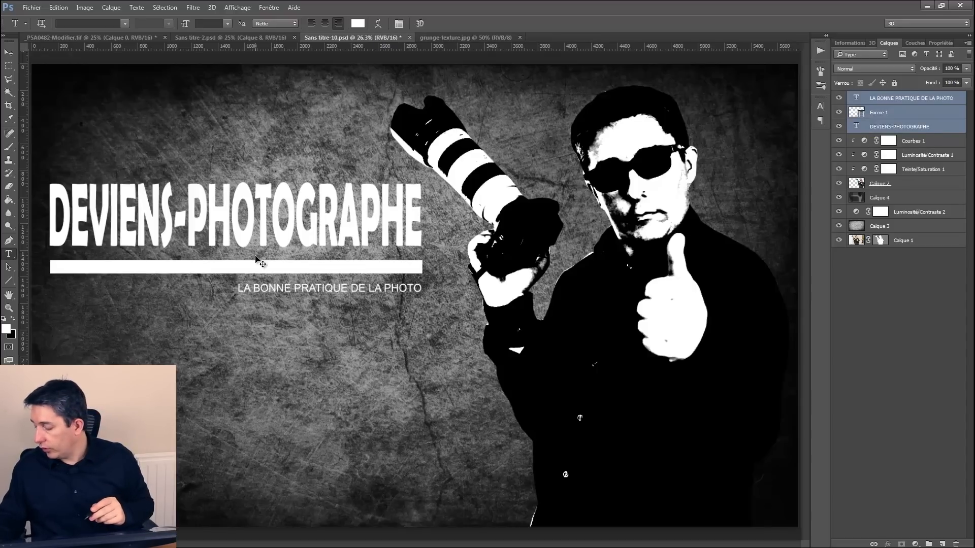
pyautogui.hotkey('ctrl', 'g')
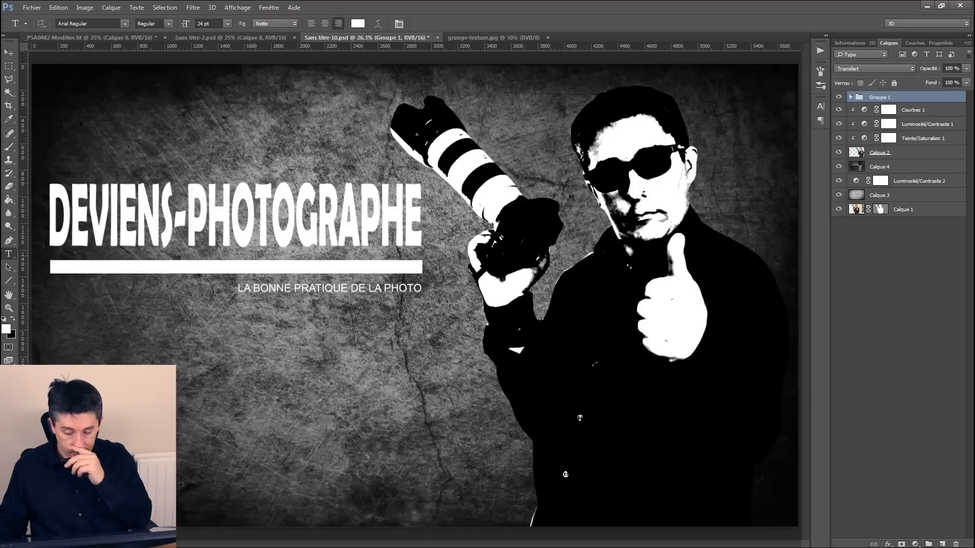
pyautogui.click(902, 110)
pyautogui.keyDown('shift'); pyautogui.click(899, 159); pyautogui.keyUp('shift')
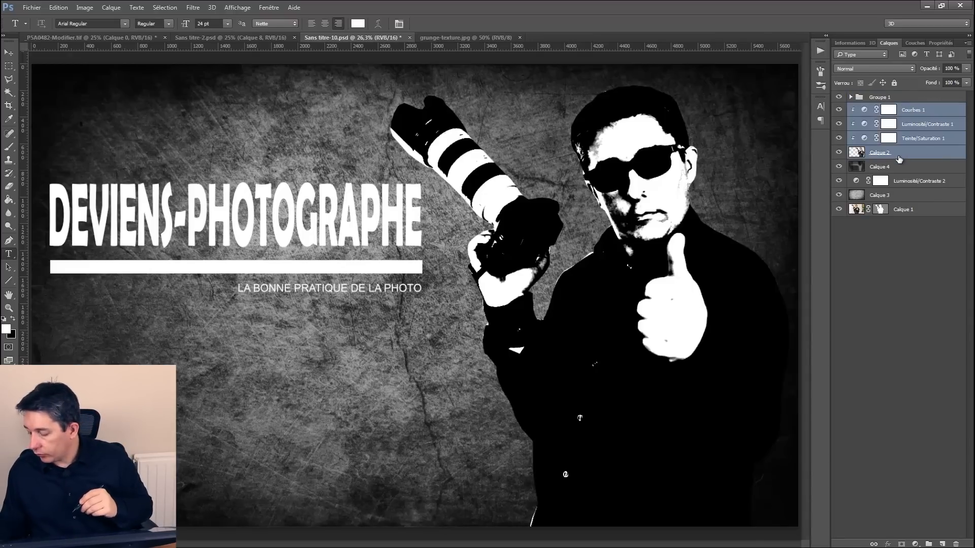
pyautogui.hotkey('ctrl', 'g')
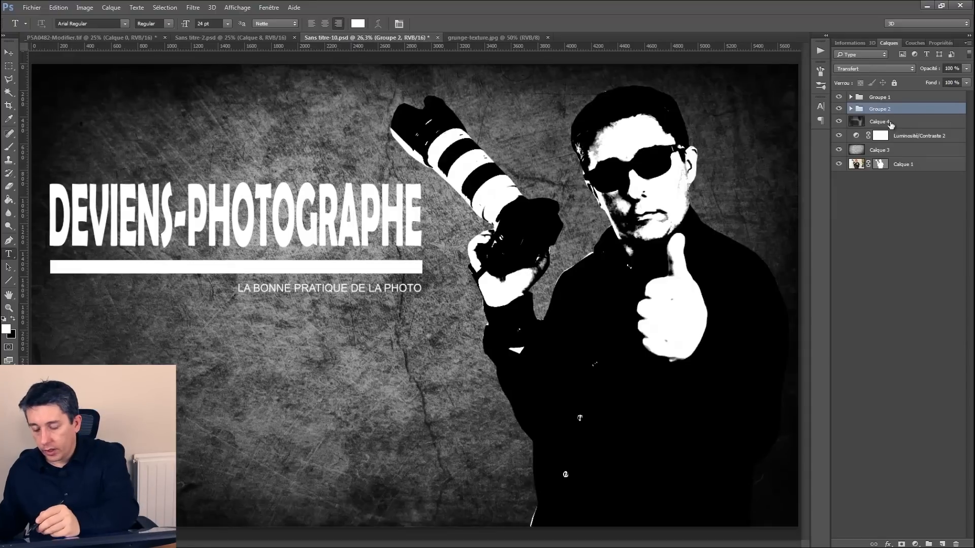
# - Group the background layers Calque 4, Luminosité/Contraste 2 and Calque 3
pyautogui.click(891, 124)
pyautogui.keyDown('shift'); pyautogui.click(895, 151); pyautogui.keyUp('shift')
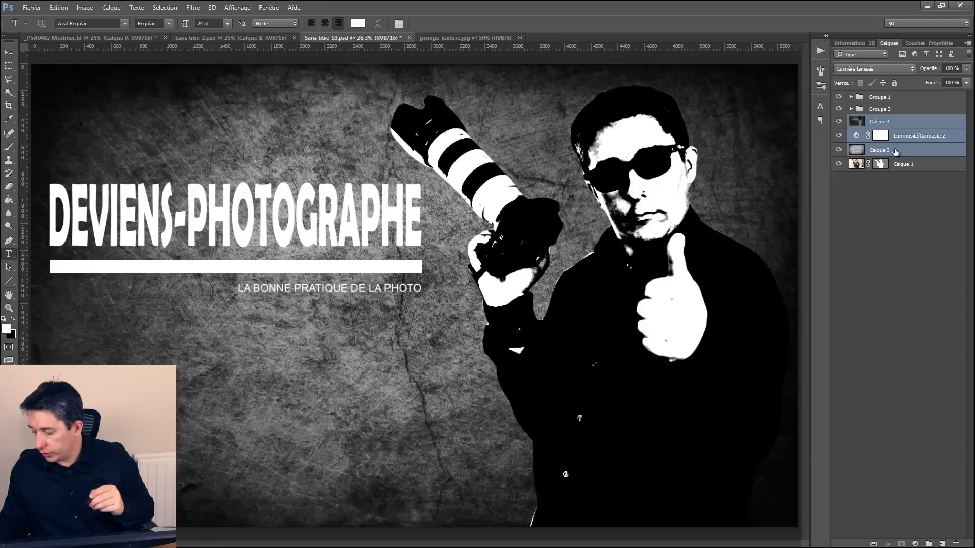
pyautogui.hotkey('ctrl', 'g')
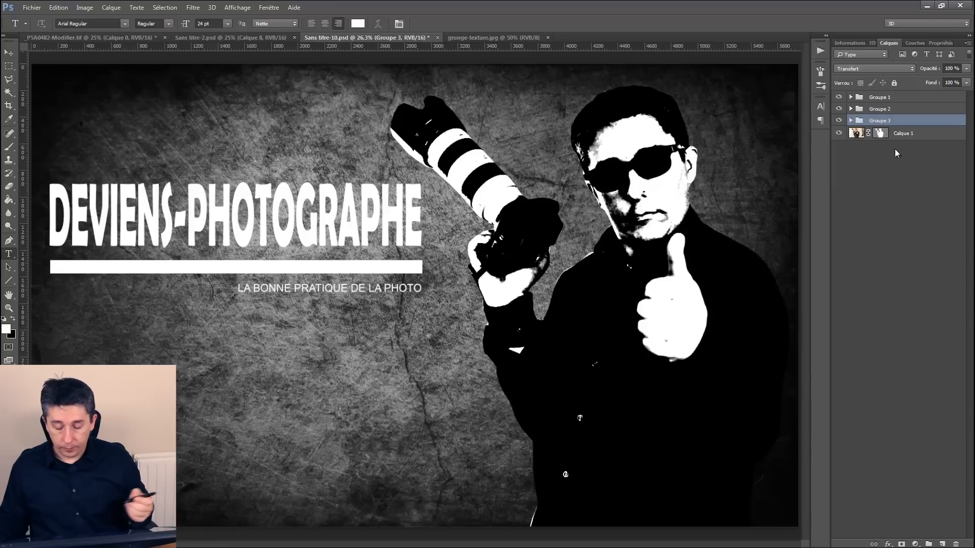
# - Rename the layer group Groupe 3 as "fond"
pyautogui.doubleClick(876, 121)
pyautogui.write('F')
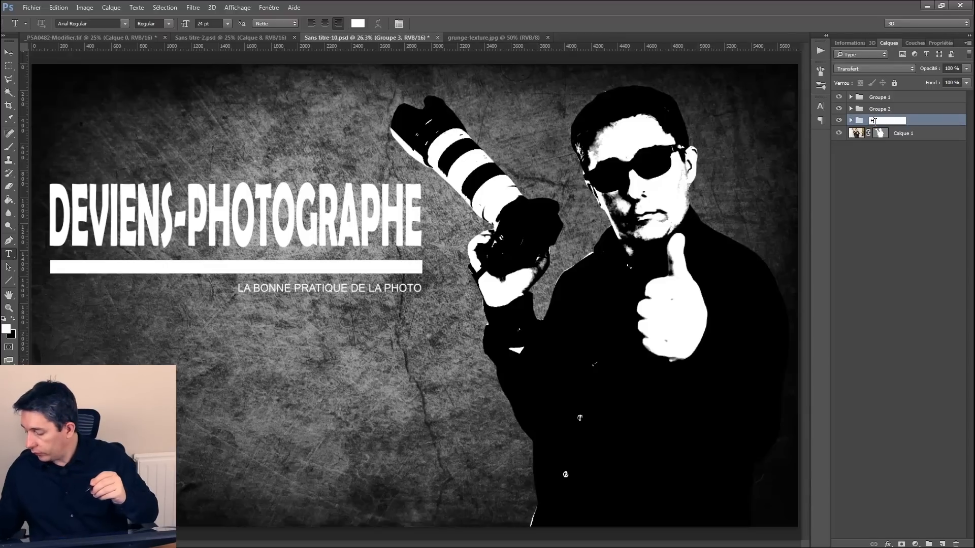
pyautogui.write('OND')
pyautogui.press('BackSpace')
pyautogui.press('BackSpace')
pyautogui.press('BackSpace')
pyautogui.press('BackSpace')
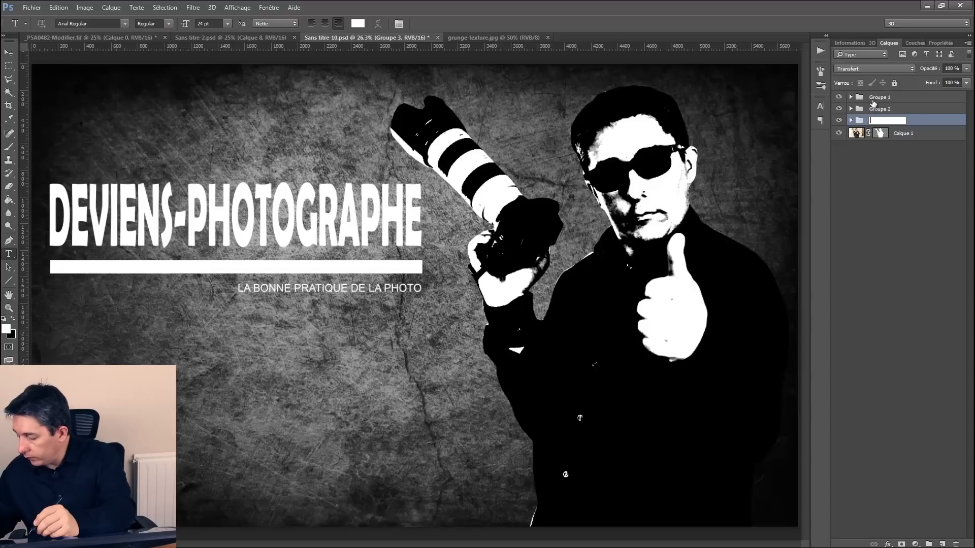
pyautogui.write('fond')
pyautogui.press('Return')
# - Rename the layer group Groupe 2 as "personnage"
pyautogui.doubleClick(875, 110)
pyautogui.click(876, 109)
pyautogui.moveTo(899, 108); pyautogui.dragTo(863, 108)
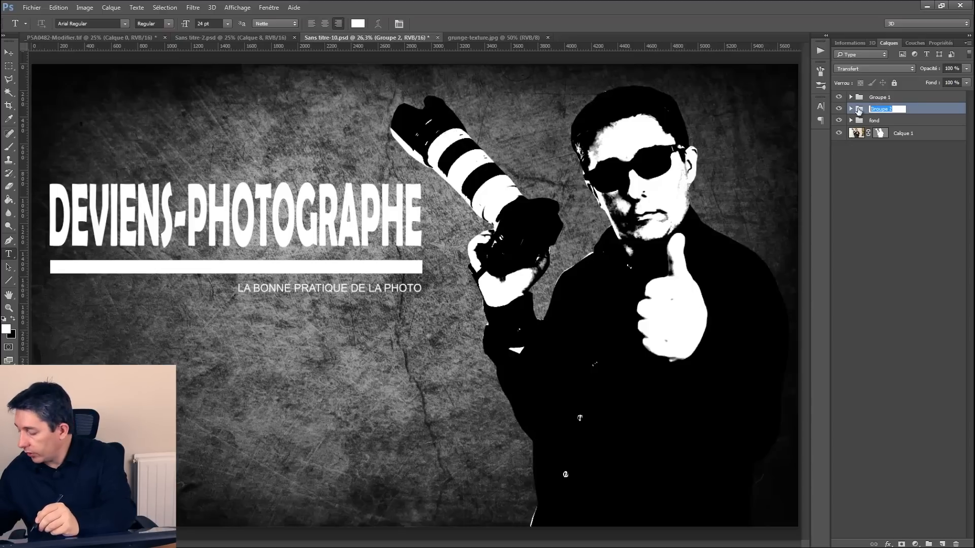
pyautogui.write('personnage')
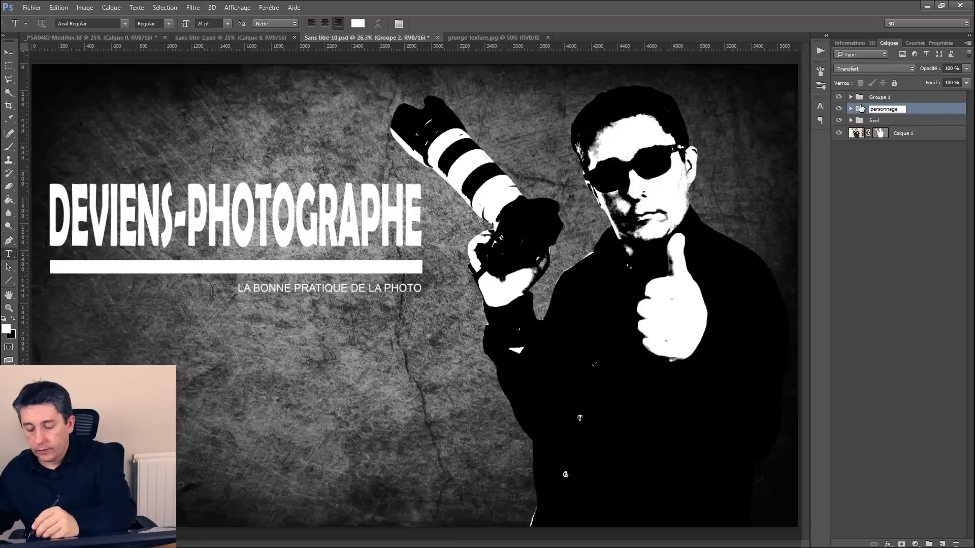
pyautogui.press('Return')
# - Rename the layer group Groupe 1 as "texte"
pyautogui.doubleClick(874, 97)
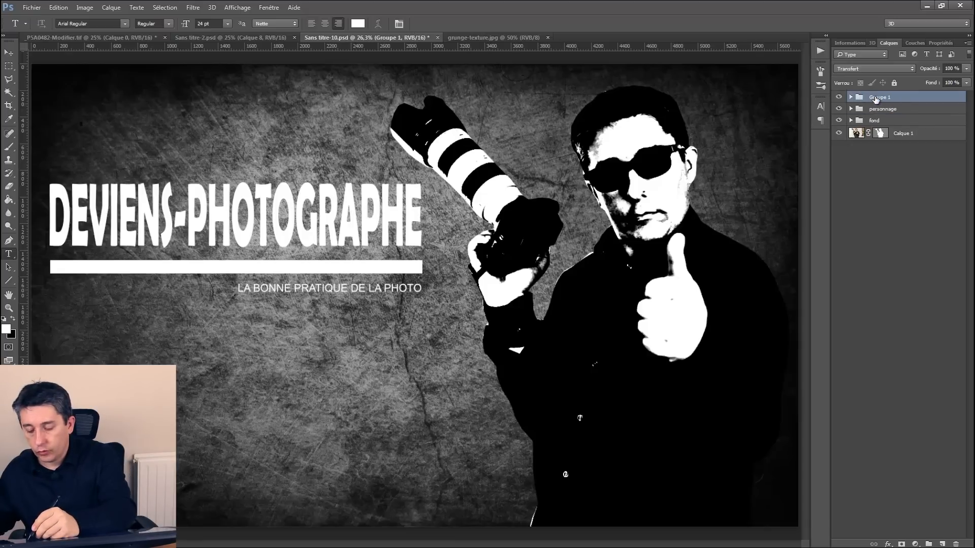
pyautogui.moveTo(896, 97); pyautogui.dragTo(860, 97)
pyautogui.write('t')
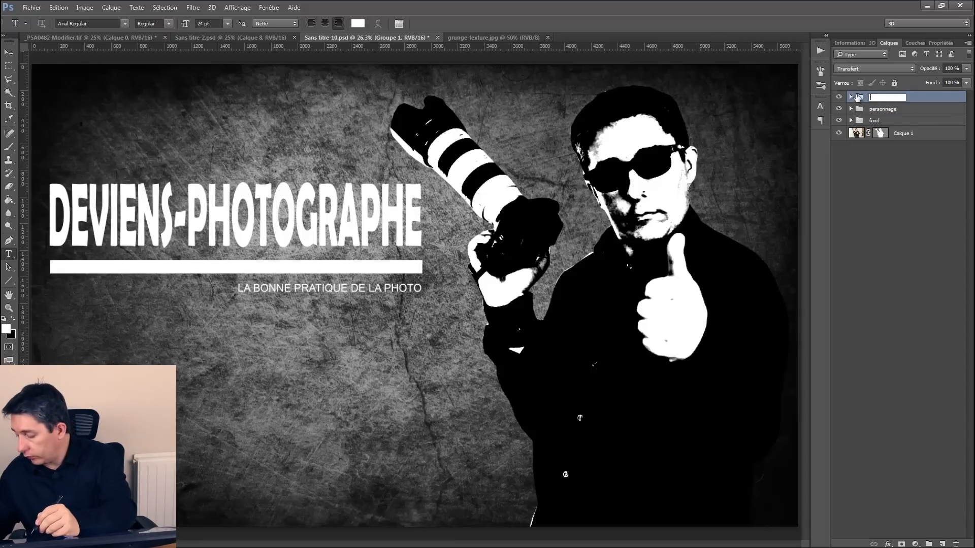
pyautogui.write('exte')
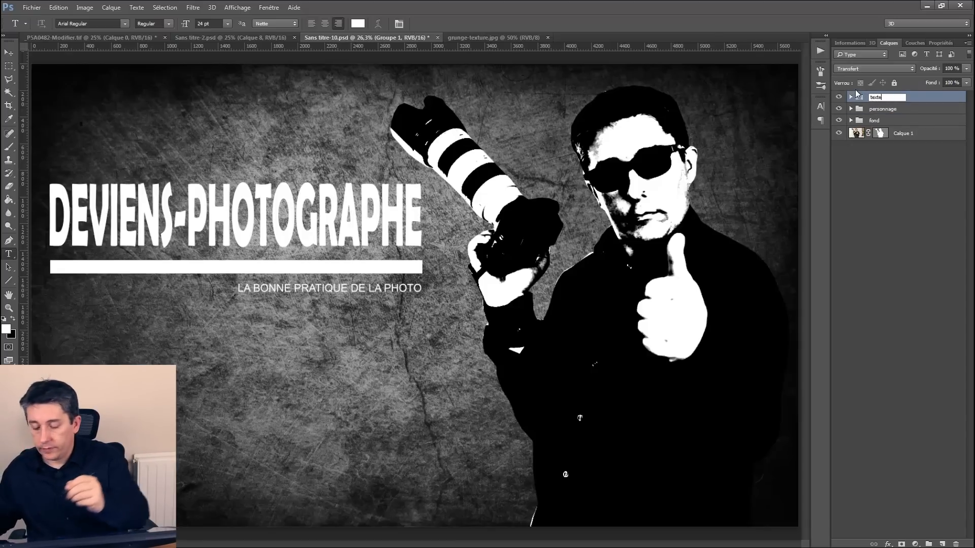
pyautogui.press('Return')
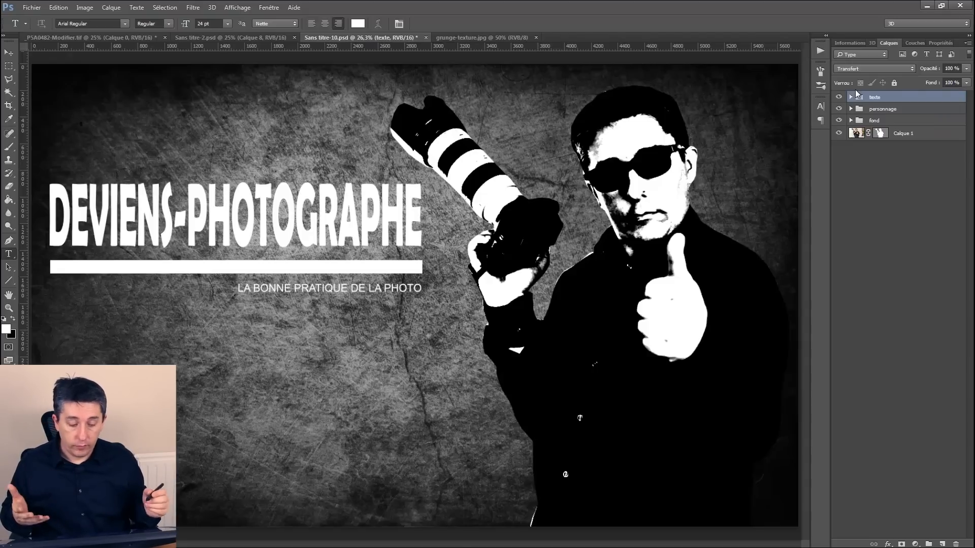
# - Consult the finished reference in Sans titre-2.psd, and in Sans titre-10.psd hide the texte group, the fond group and Calque 1
pyautogui.click(231, 37)
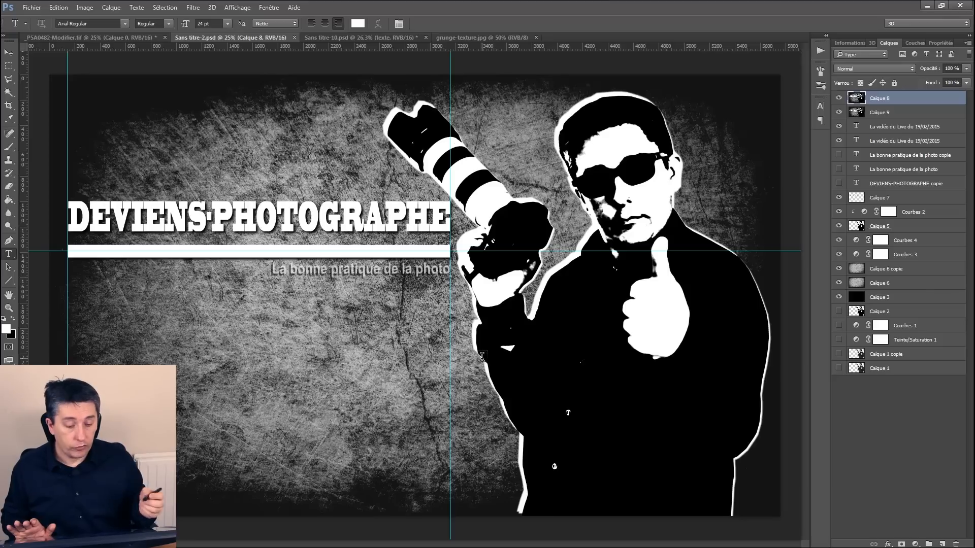
pyautogui.click(355, 38)
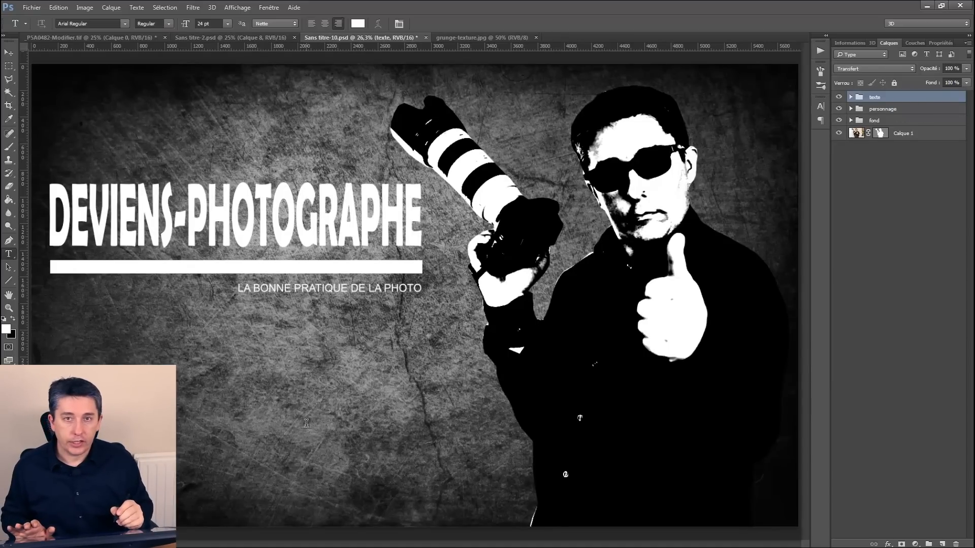
pyautogui.click(839, 96)
pyautogui.click(839, 120)
pyautogui.click(839, 133)
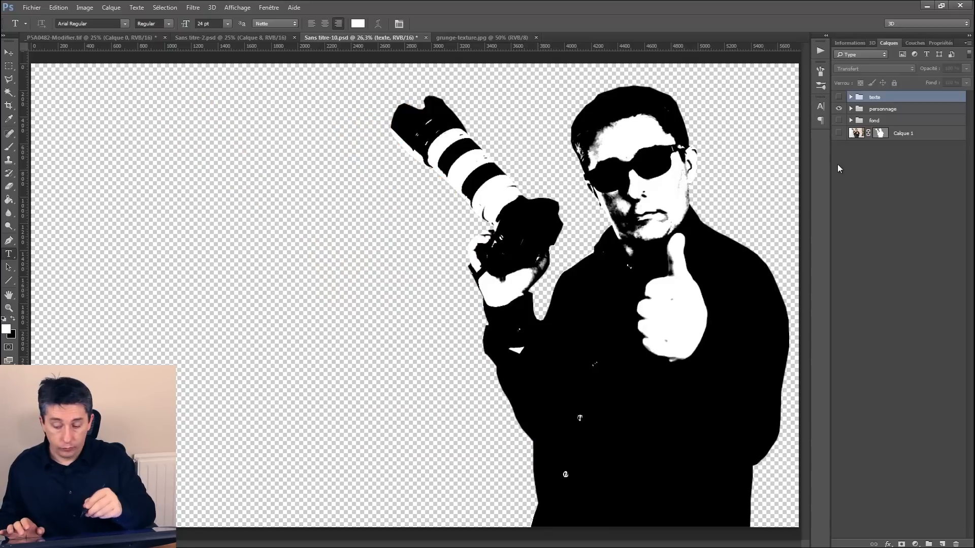
# - Stamp the visible personnage group into a new merged layer above it, hide the group and show the fond group again
pyautogui.click(858, 111)
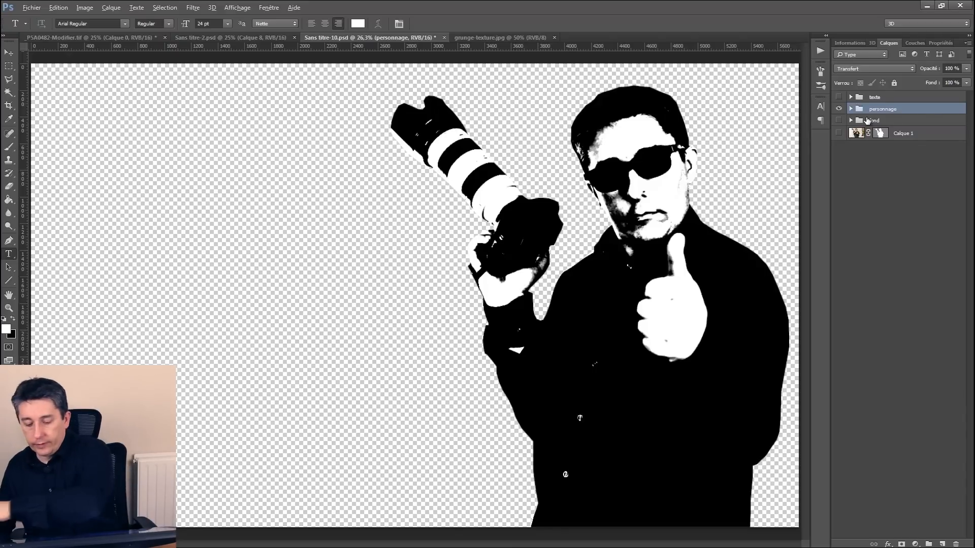
pyautogui.hotkey('ctrl', 'shift', 'alt', 'e')
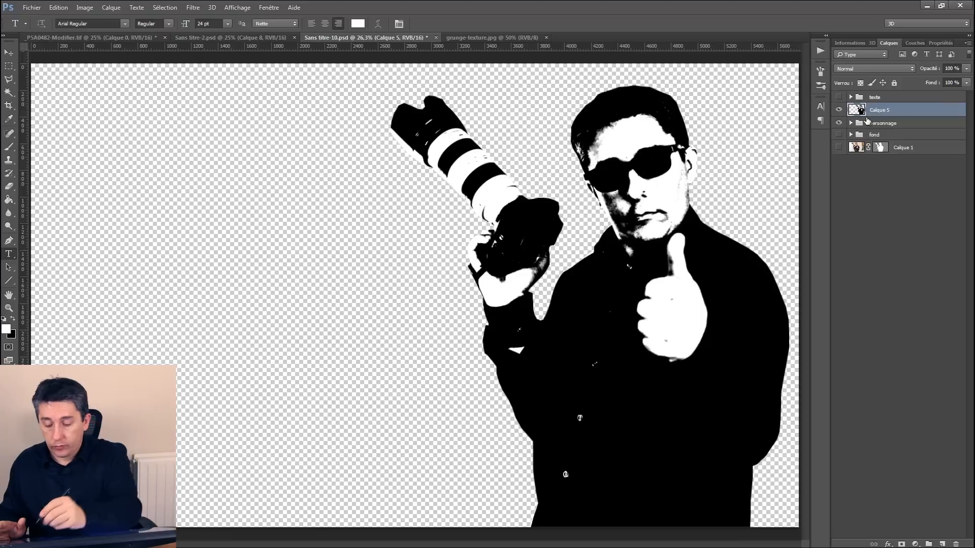
pyautogui.click(839, 123)
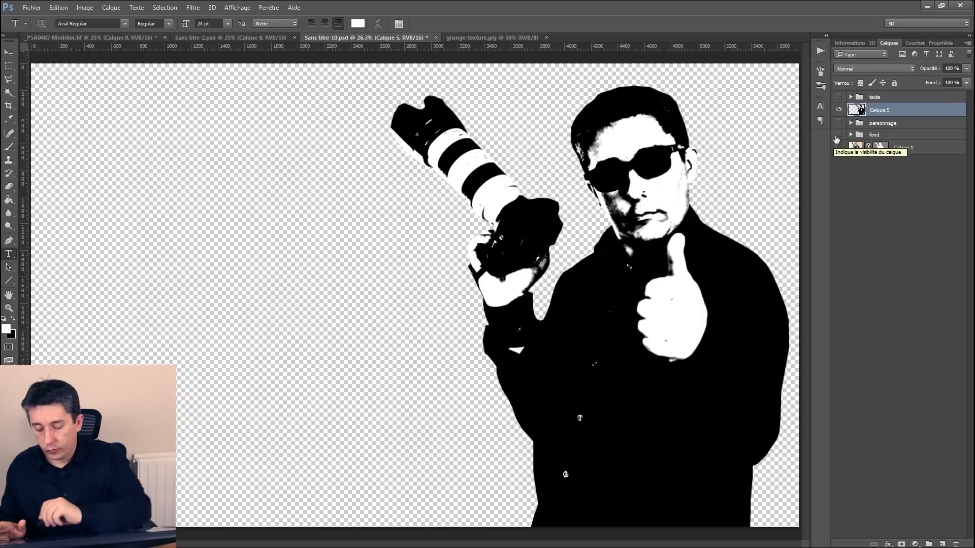
pyautogui.click(838, 135)
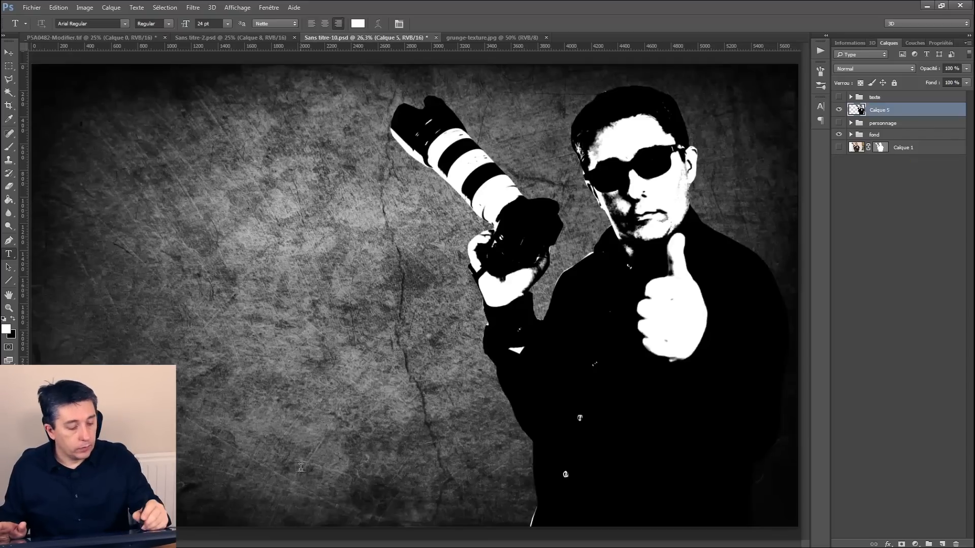
# - Add a drop shadow (Ombre portée) to Calque 5 with blend mode Normal and white as its colour
pyautogui.click(111, 8)
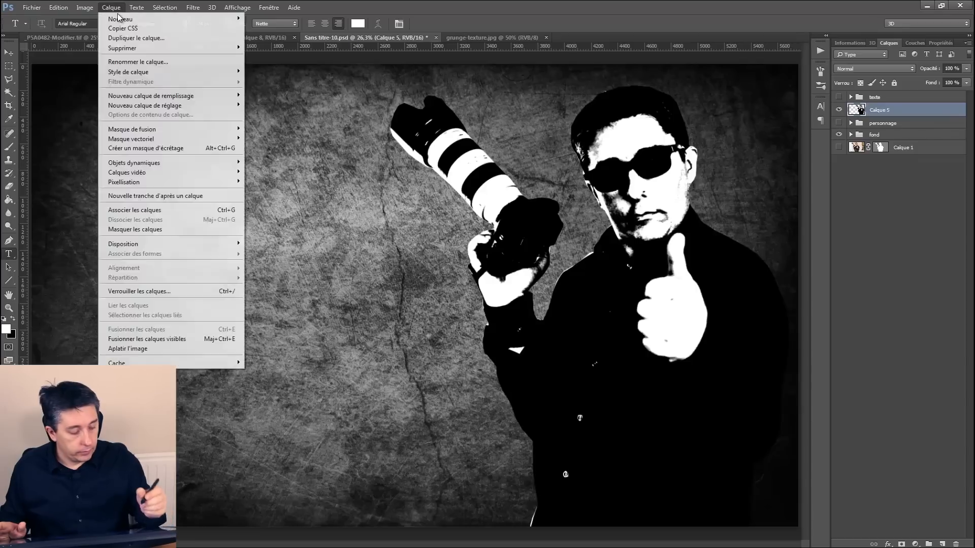
pyautogui.moveTo(136, 98)
pyautogui.moveTo(128, 72)
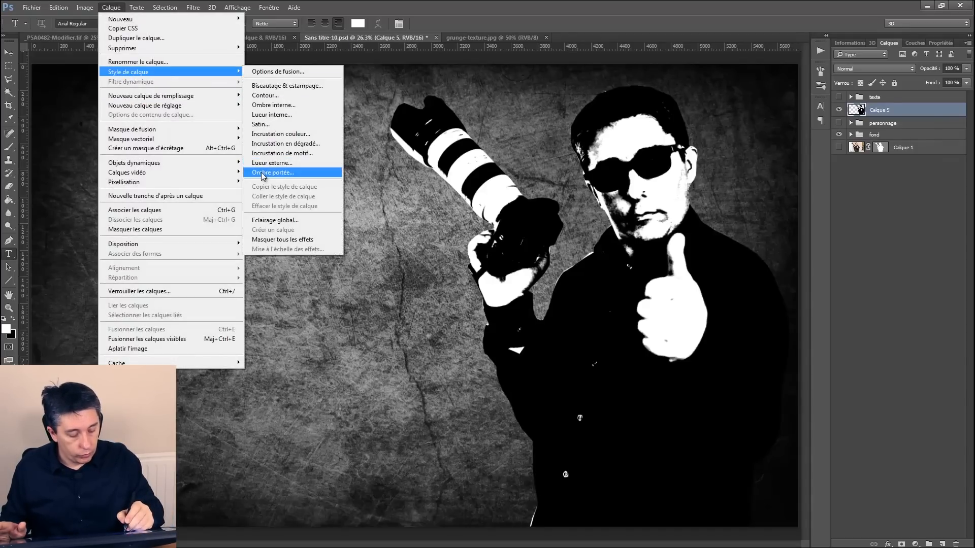
pyautogui.click(263, 174)
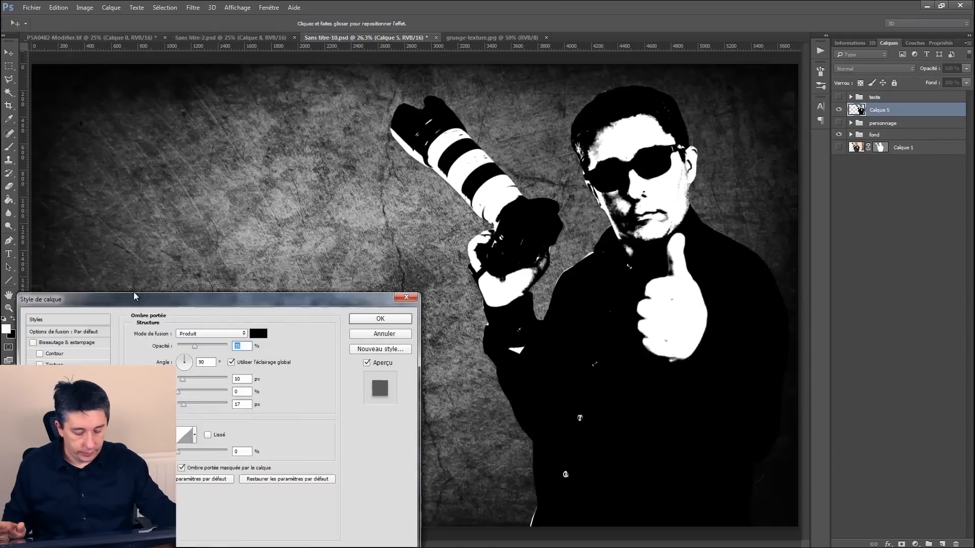
pyautogui.moveTo(133, 291); pyautogui.dragTo(158, 254)
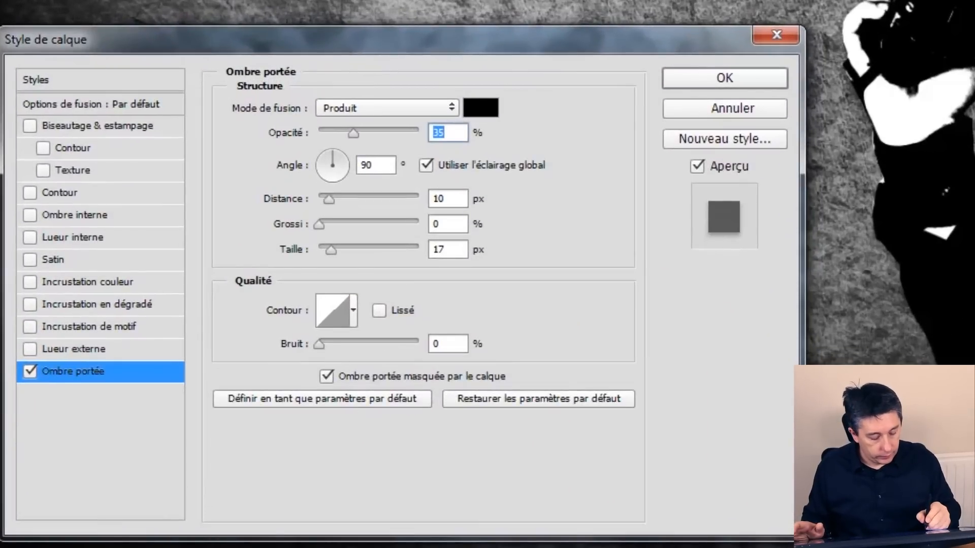
pyautogui.click(339, 108)
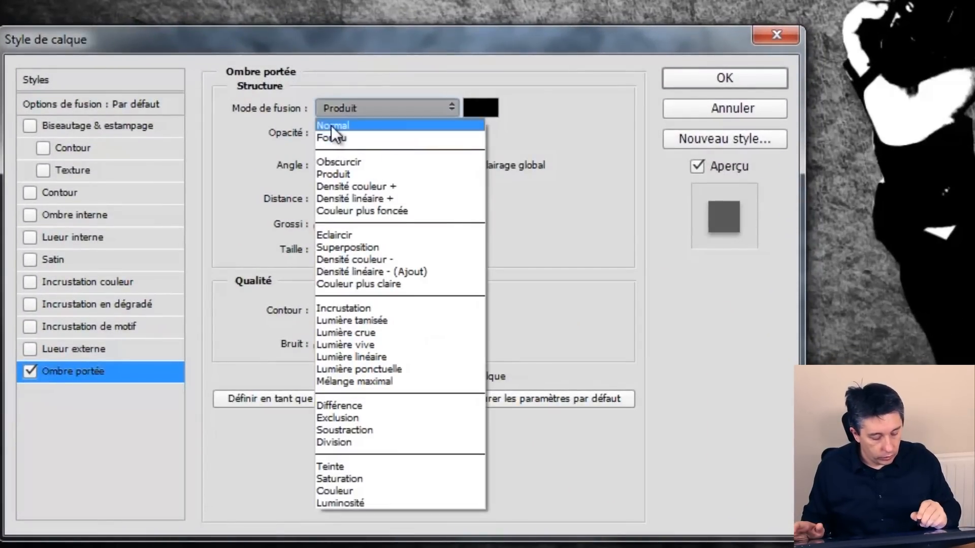
pyautogui.click(331, 126)
pyautogui.click(490, 111)
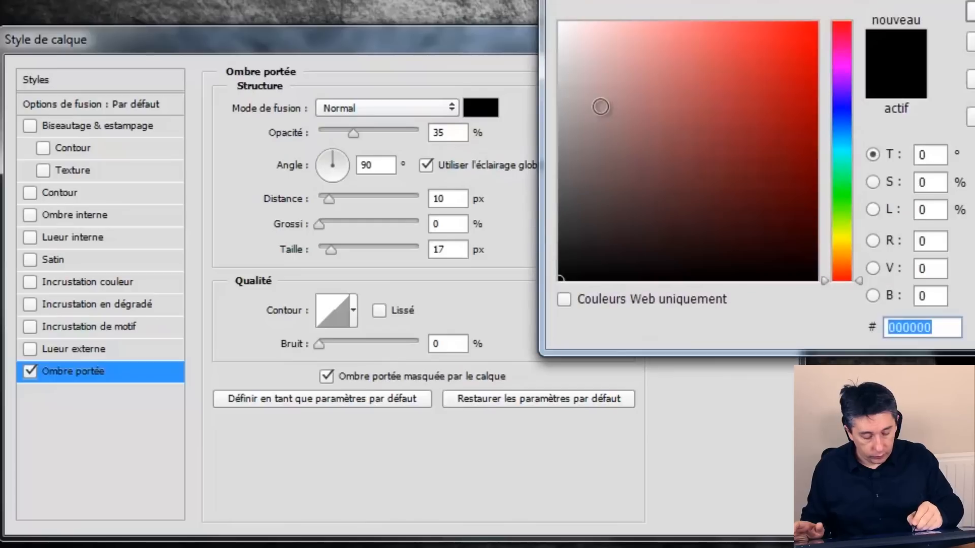
pyautogui.moveTo(600, 105); pyautogui.dragTo(560, 23)
pyautogui.press('Return')
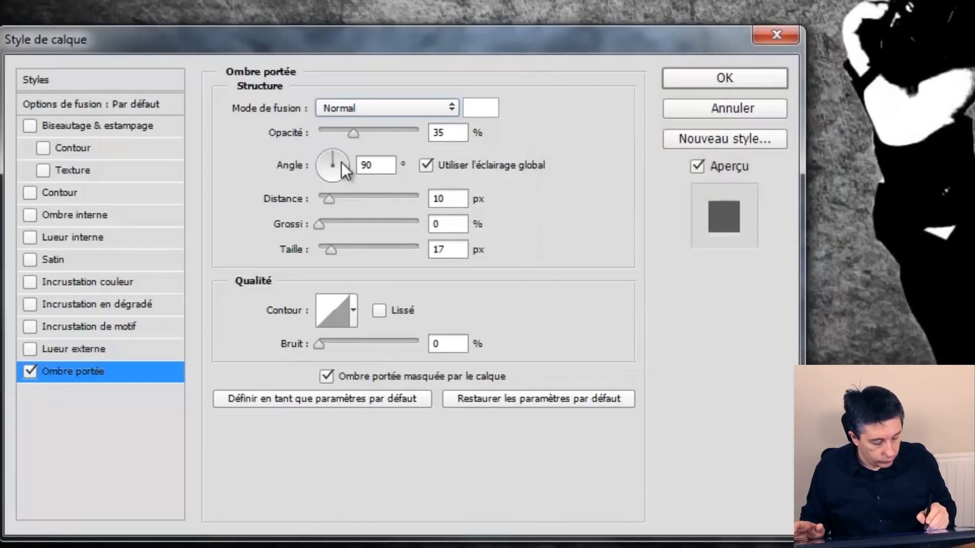
# - Set the drop shadow's angle to -45°
pyautogui.click(336, 179)
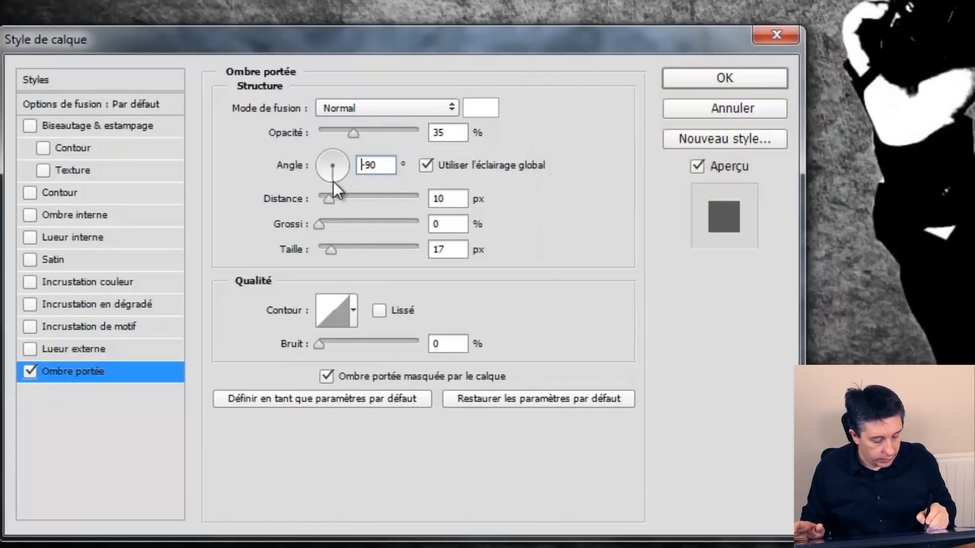
pyautogui.moveTo(333, 181); pyautogui.dragTo(337, 179)
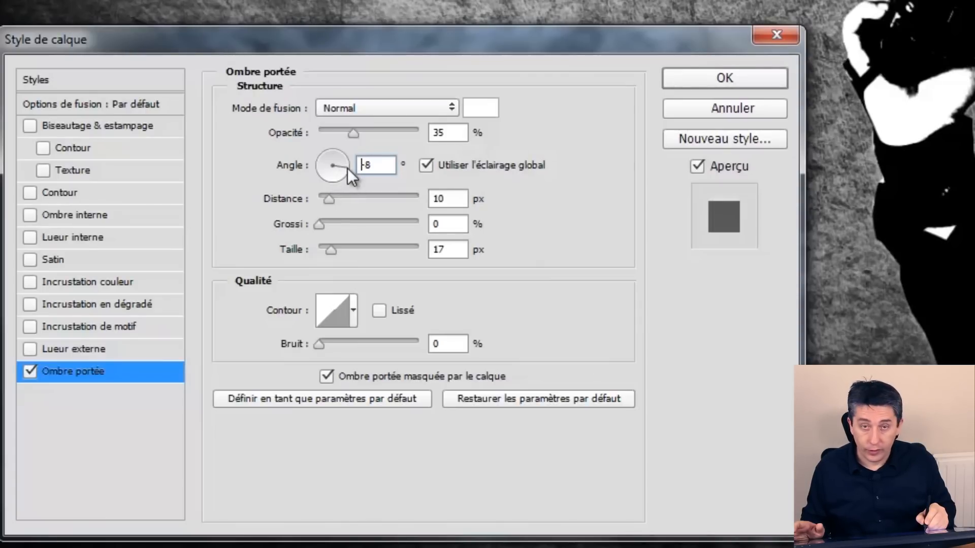
pyautogui.press('Down')
pyautogui.press('Down')
pyautogui.press('Down')
pyautogui.press('Down')
pyautogui.press('Down')
pyautogui.press('Down')
pyautogui.press('Down')
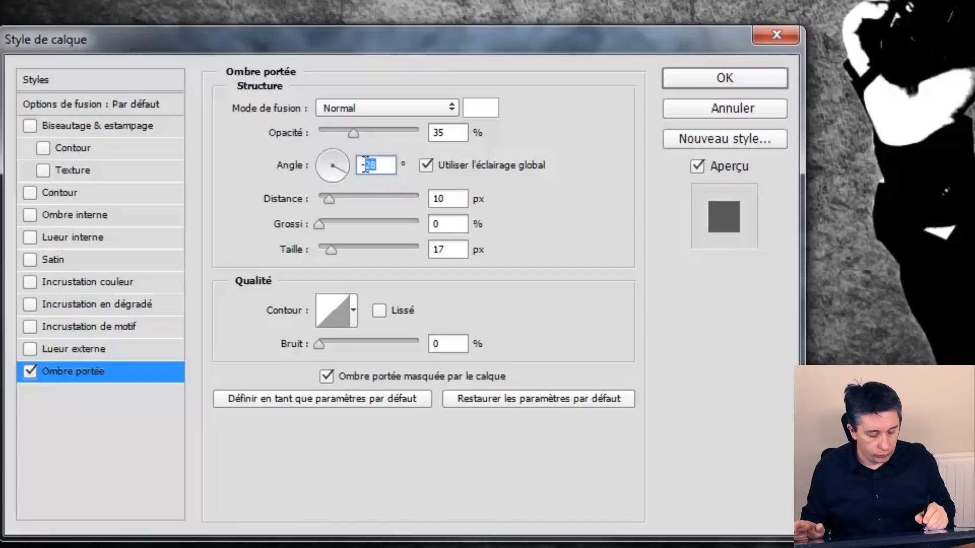
pyautogui.write('45')
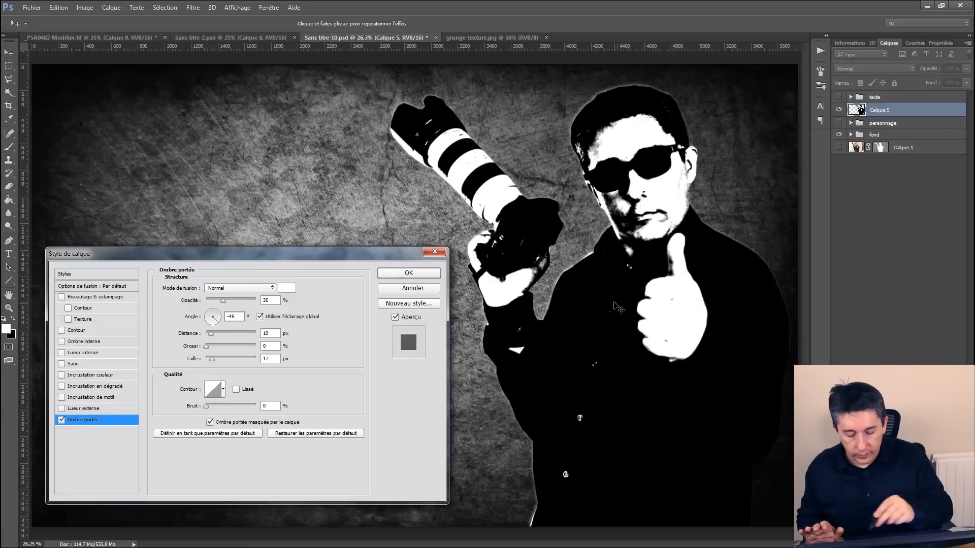
# - Try a drop shadow distance of 100 px
pyautogui.click(272, 333)
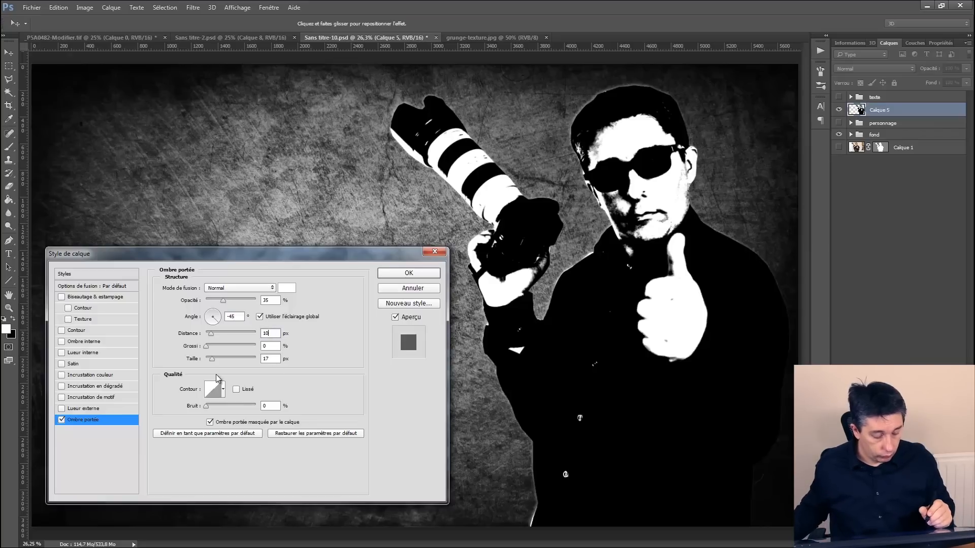
pyautogui.write('0')
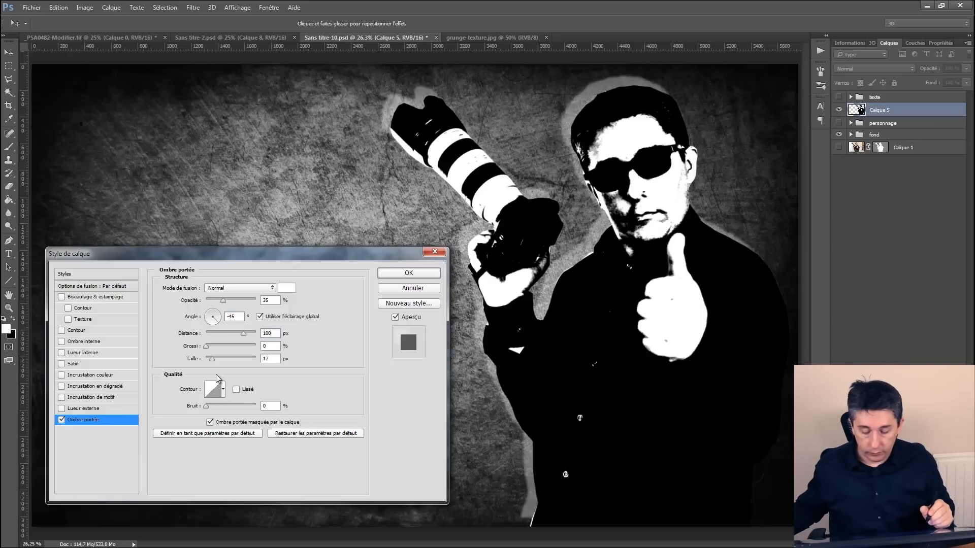
pyautogui.press('Tab')
pyautogui.press('Tab')
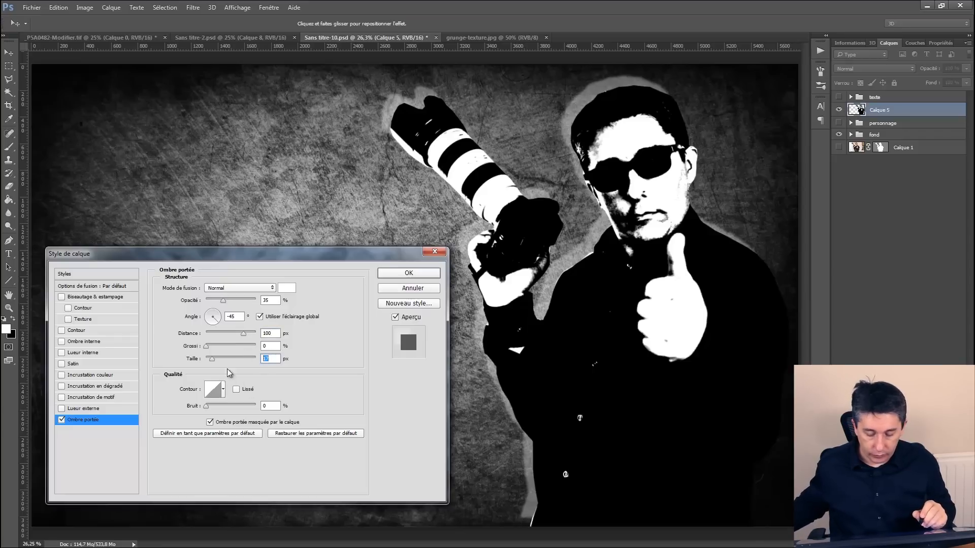
# - Set the drop shadow's distance to 50 px and its opacity to 100 %
pyautogui.hotkey('shift', 'Tab')
pyautogui.hotkey('shift', 'Tab')
pyautogui.write('50')
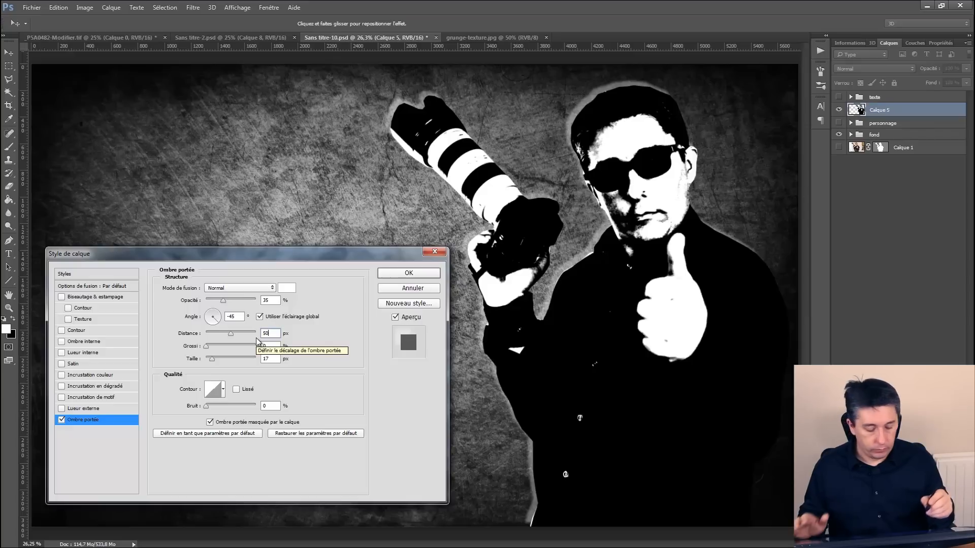
pyautogui.moveTo(224, 301); pyautogui.dragTo(258, 304)
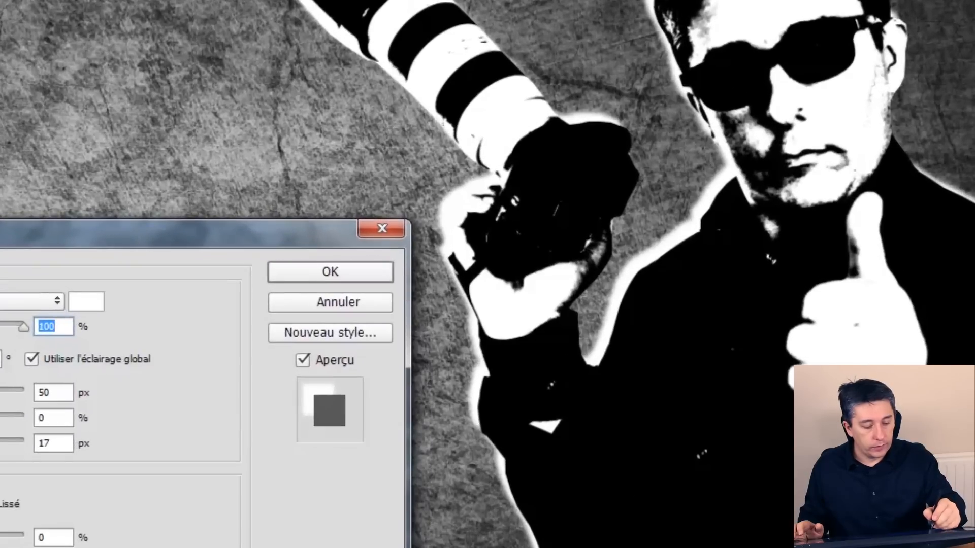
pyautogui.press('Return')
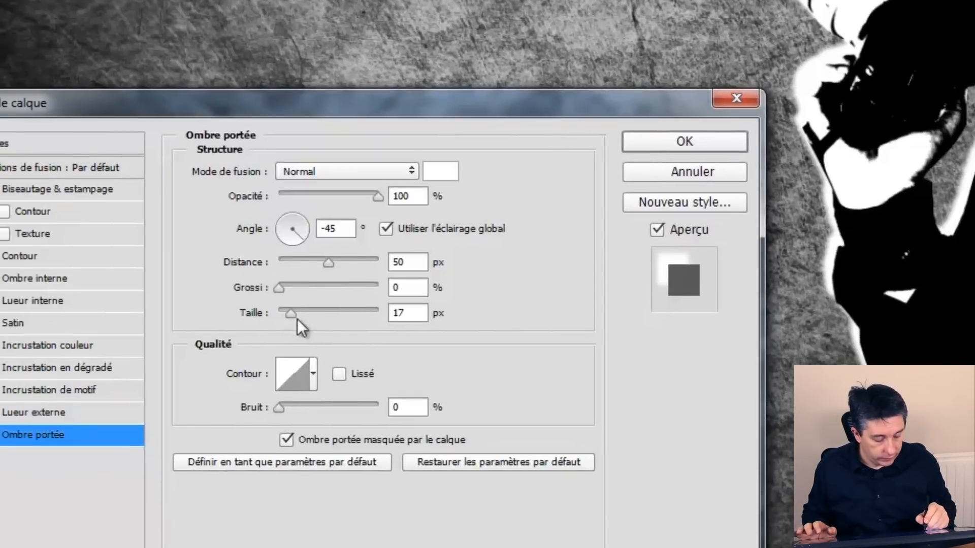
# - Set the drop shadow's size to 0 px, apply the style and merge the effect into Calque 5
pyautogui.moveTo(297, 318); pyautogui.dragTo(266, 313)
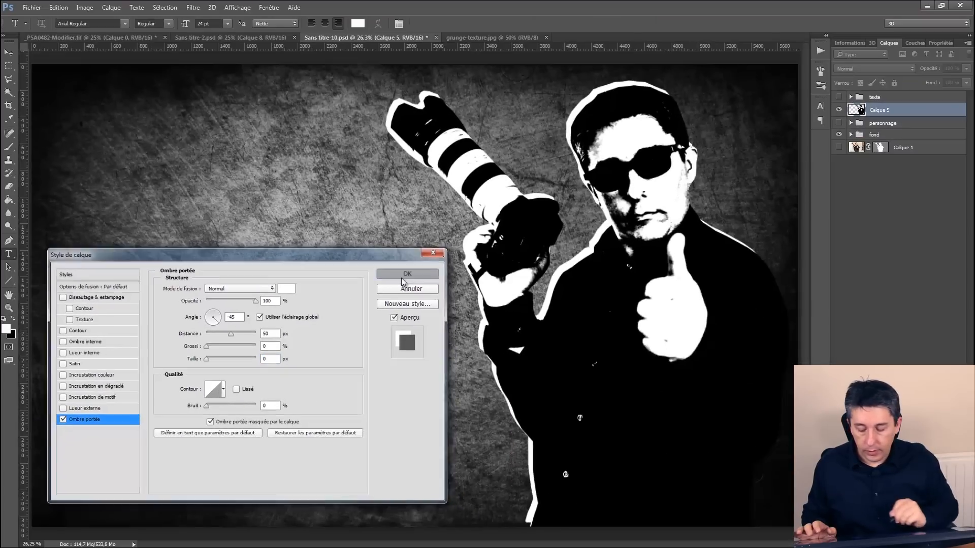
pyautogui.click(685, 141)
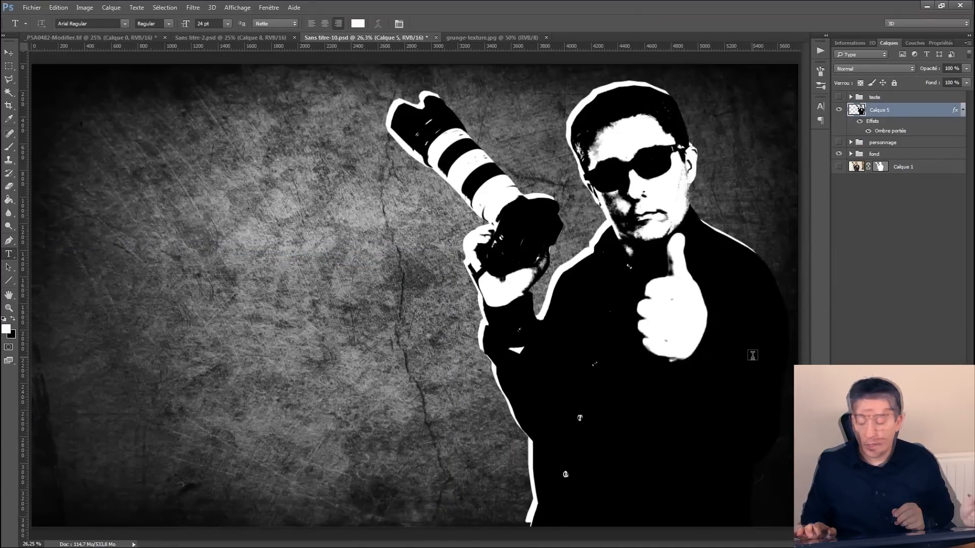
pyautogui.hotkey('ctrl', 'z')
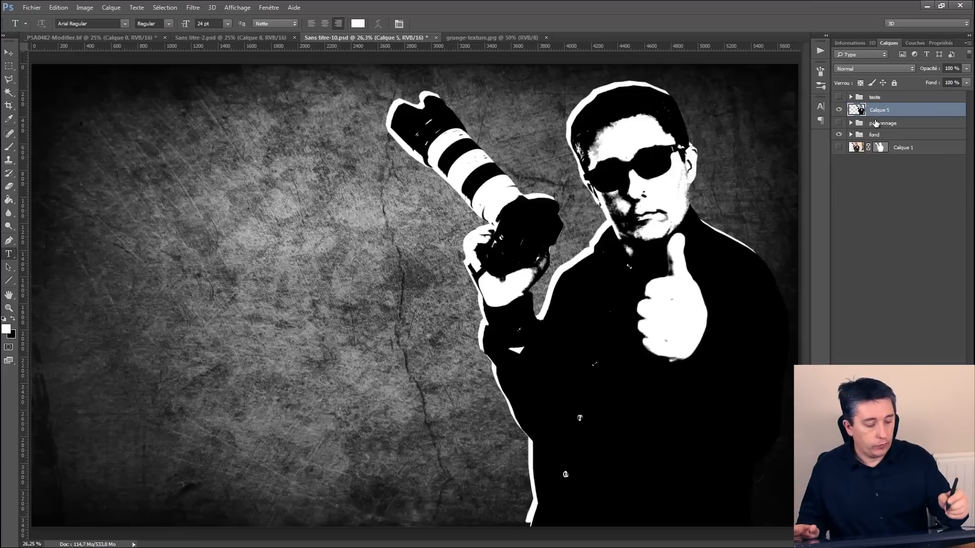
# - Add a drop shadow to the Calque 5 layer and set its colour to white (ffffff)
pyautogui.click(85, 7)
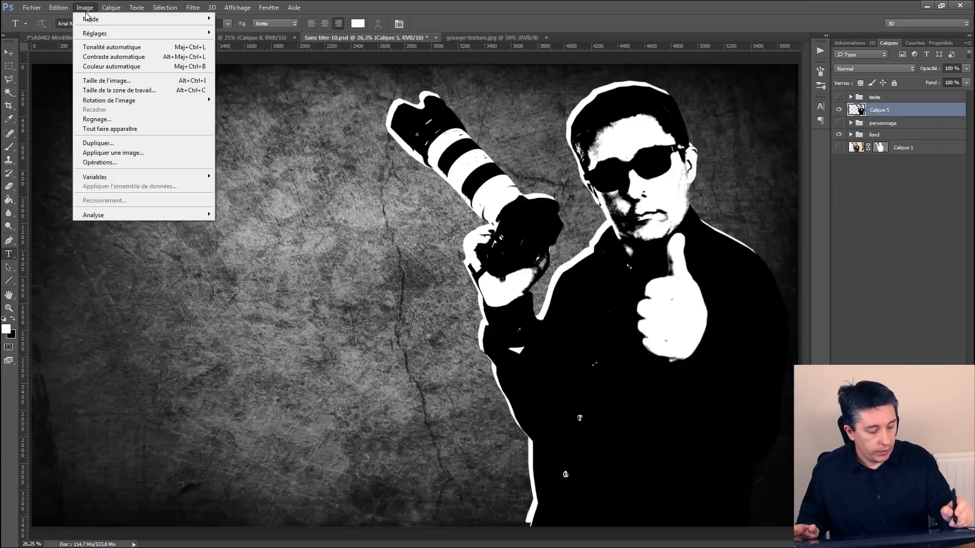
pyautogui.moveTo(111, 8)
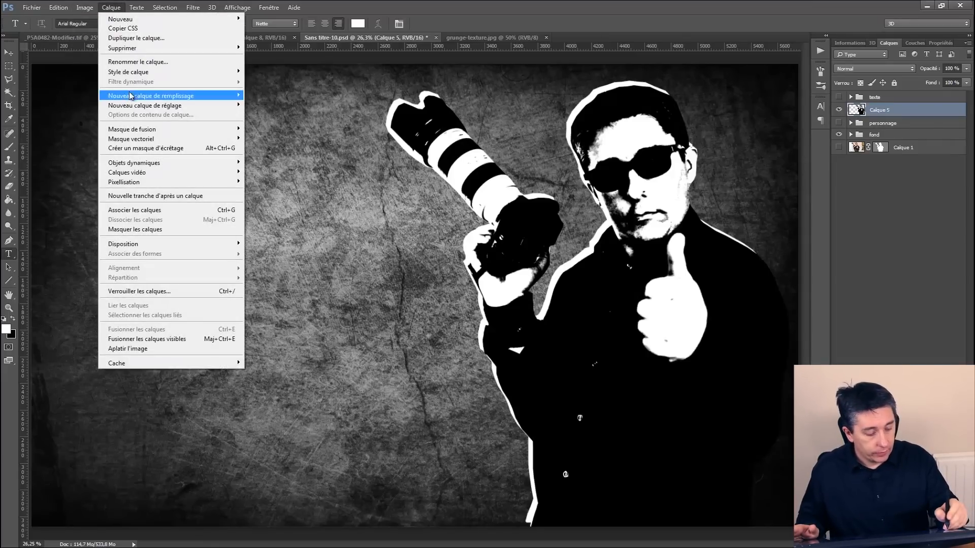
pyautogui.moveTo(214, 78)
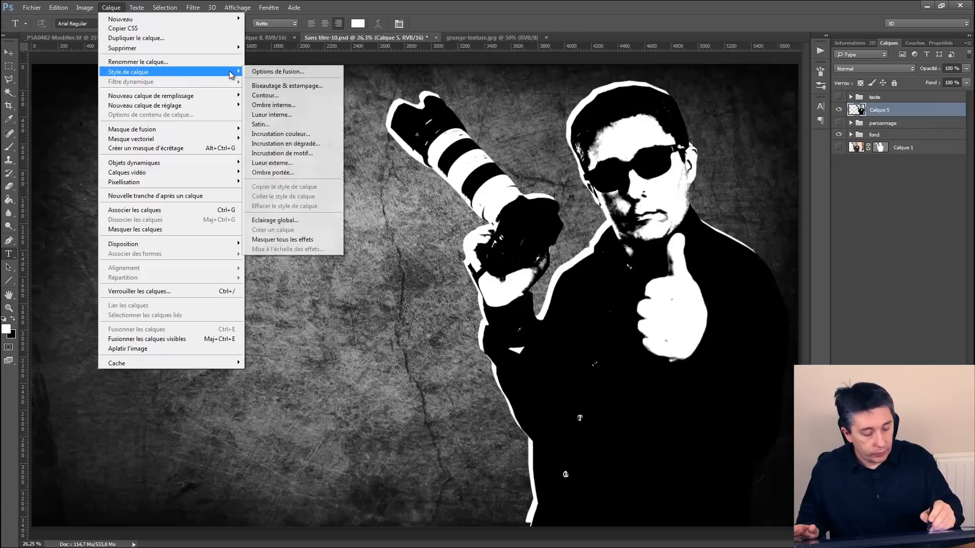
pyautogui.click(265, 180)
pyautogui.click(286, 289)
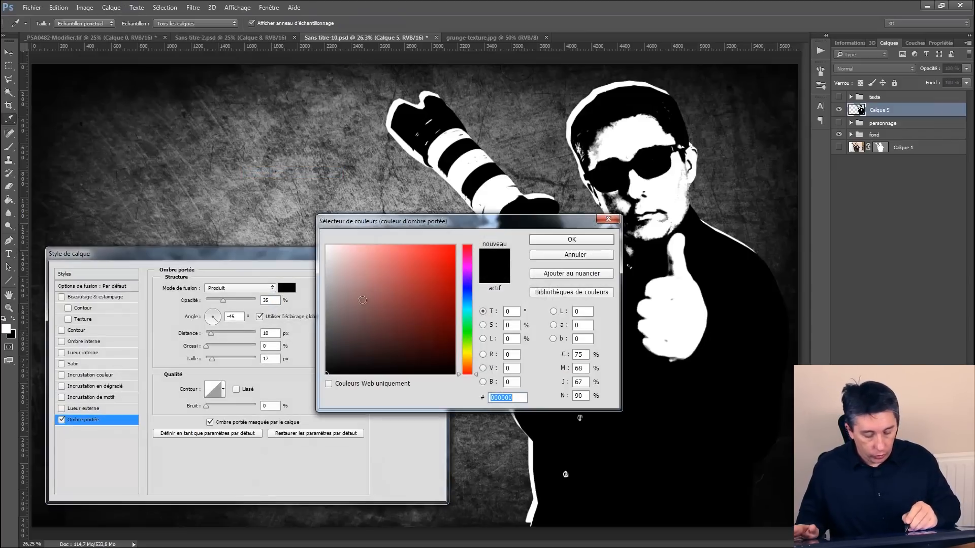
pyautogui.write('ffffff')
pyautogui.click(571, 239)
# - Set the white drop shadow's blend mode to Normal and its opacity to 100 %
pyautogui.click(239, 287)
pyautogui.click(223, 294)
pyautogui.moveTo(223, 300); pyautogui.dragTo(257, 300)
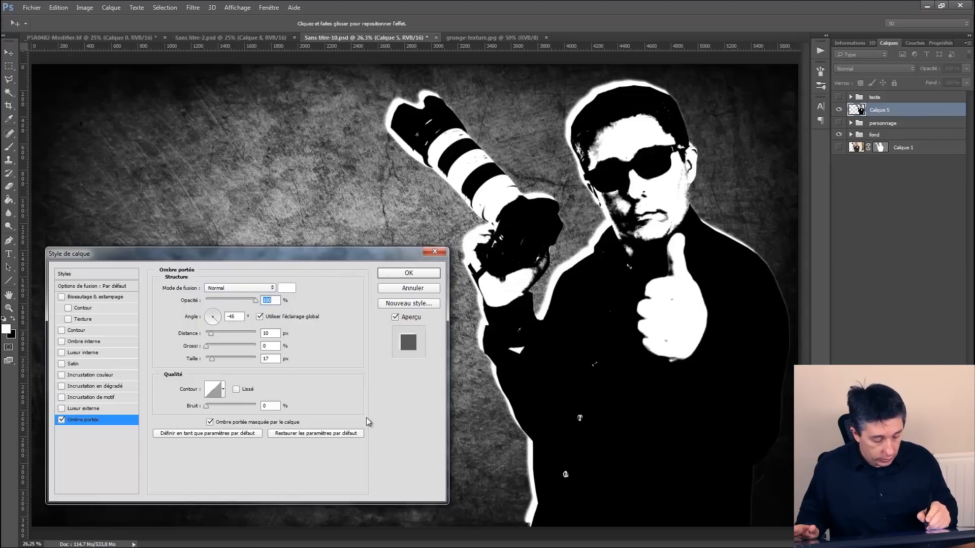
# - Set the drop shadow's angle to 135° and its distance to 30 px, and apply the style
pyautogui.moveTo(216, 320); pyautogui.dragTo(208, 314)
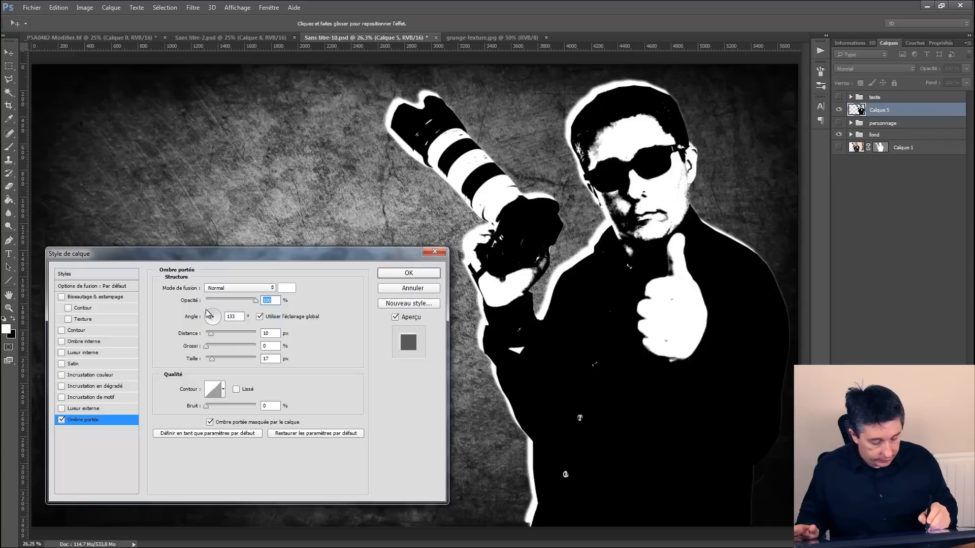
pyautogui.click(207, 312)
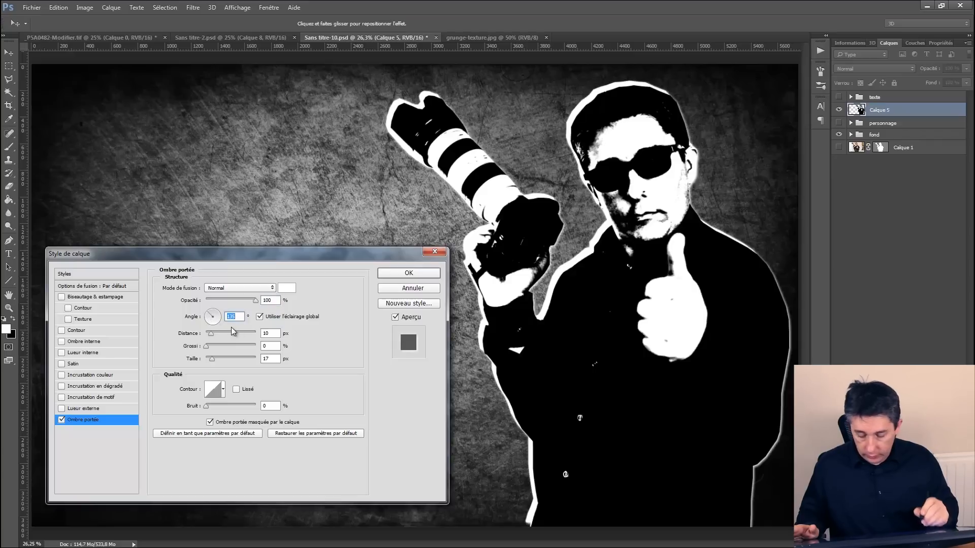
pyautogui.press('Tab')
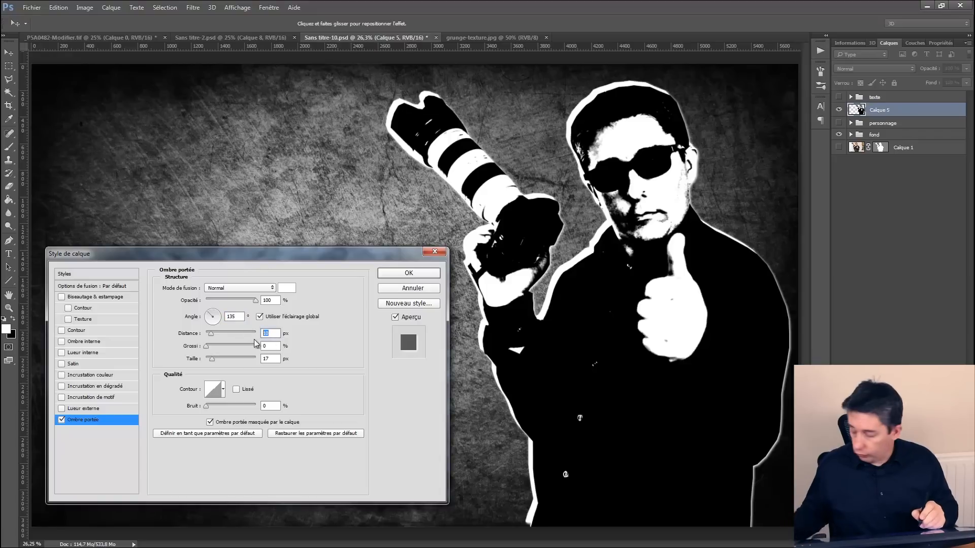
pyautogui.write('20')
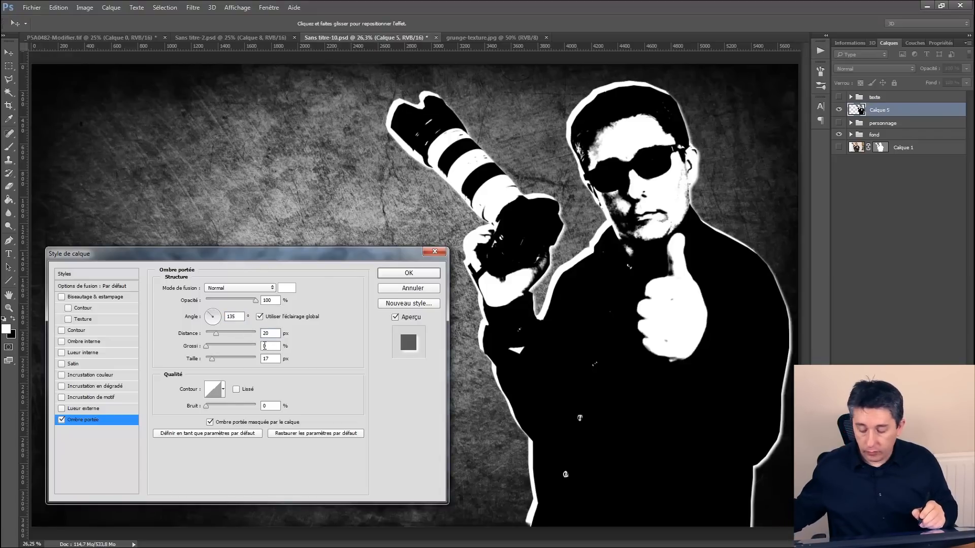
pyautogui.doubleClick(273, 334)
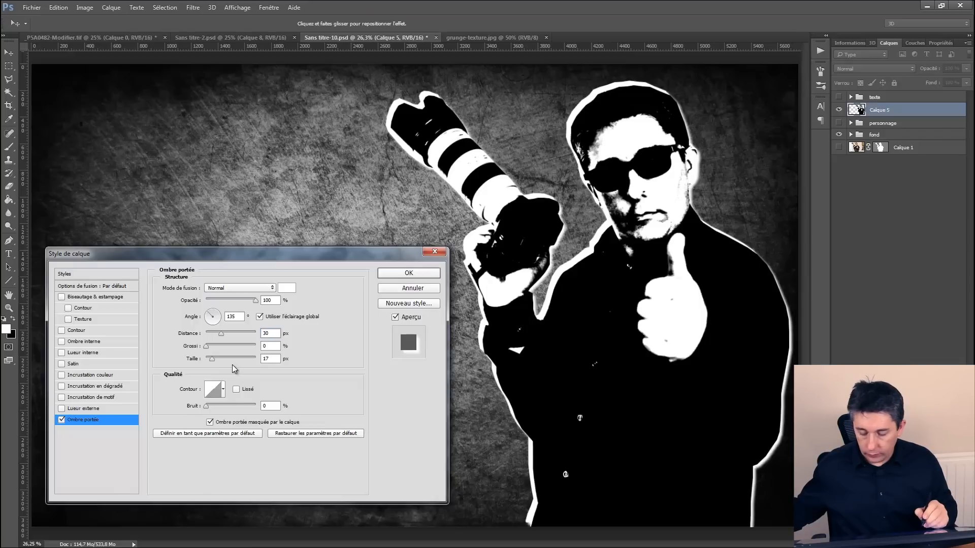
pyautogui.press('Return')
pyautogui.press('t')
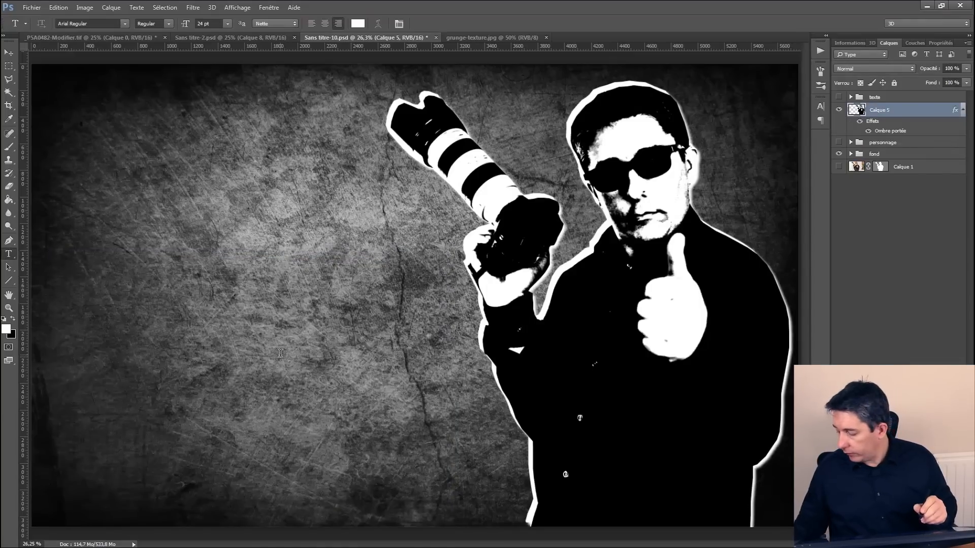
# - Reopen Calque 5's drop shadow settings, set the size to 0 px and apply the style
pyautogui.doubleClick(872, 131)
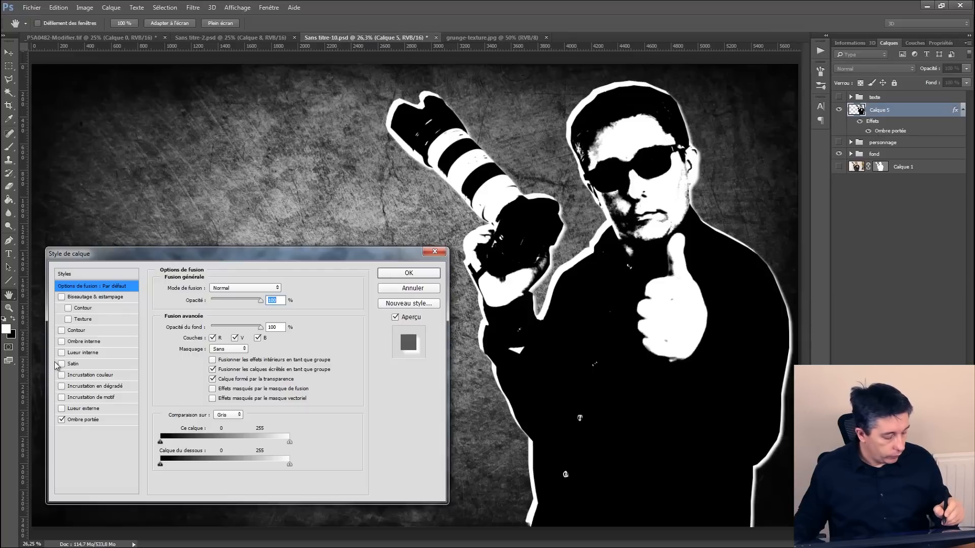
pyautogui.click(75, 419)
pyautogui.moveTo(213, 359); pyautogui.dragTo(197, 362)
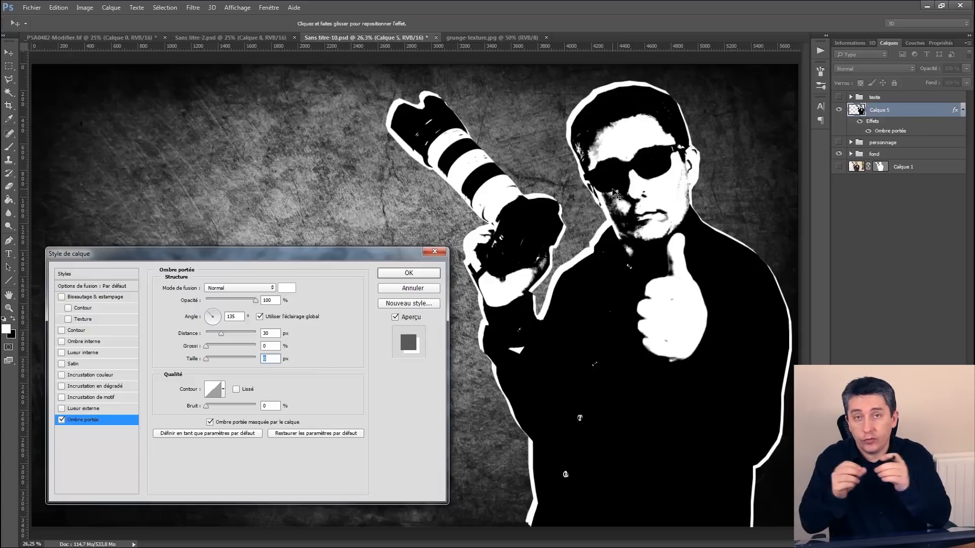
pyautogui.click(401, 277)
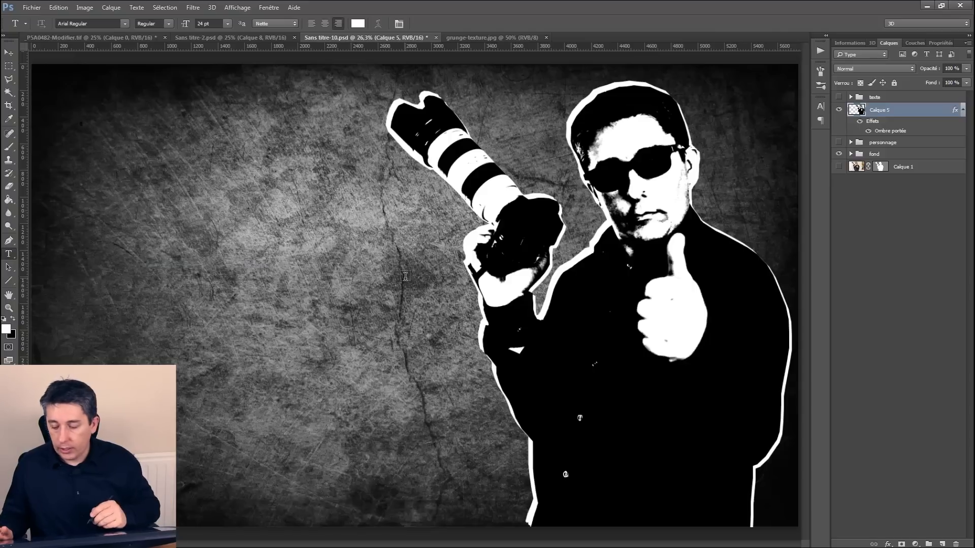
# - Show and expand the texte group, and add a drop shadow to the DEVIENS-PHOTOGRAPHE title layer
pyautogui.click(839, 97)
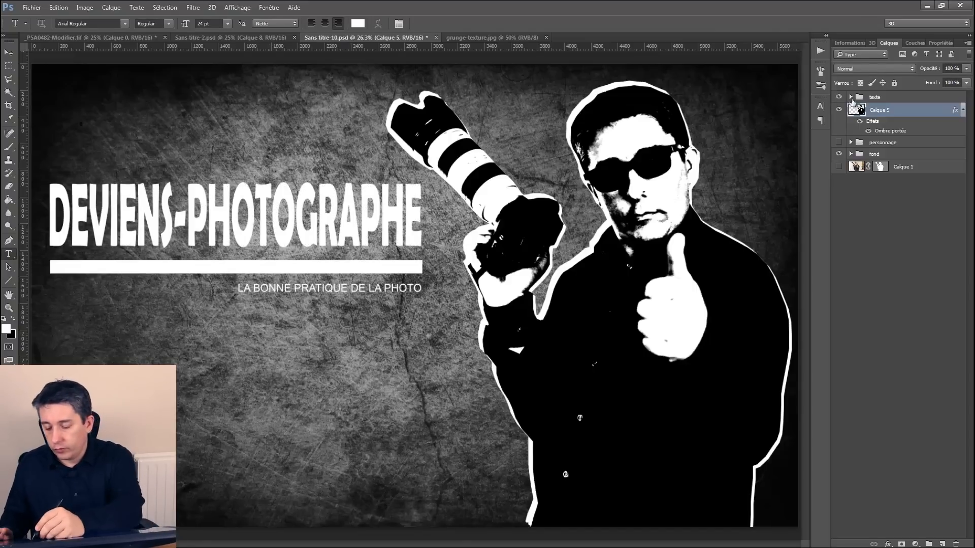
pyautogui.click(850, 97)
pyautogui.click(875, 139)
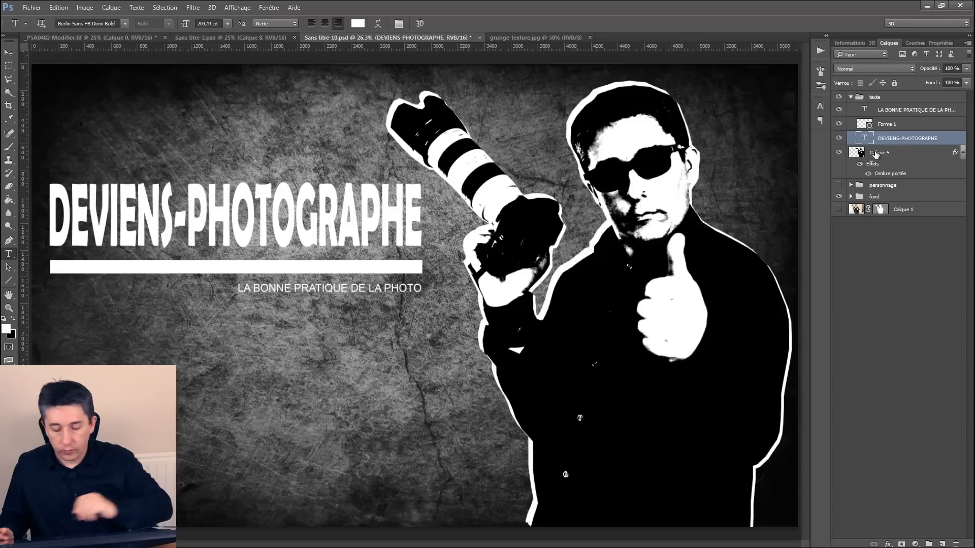
pyautogui.click(111, 7)
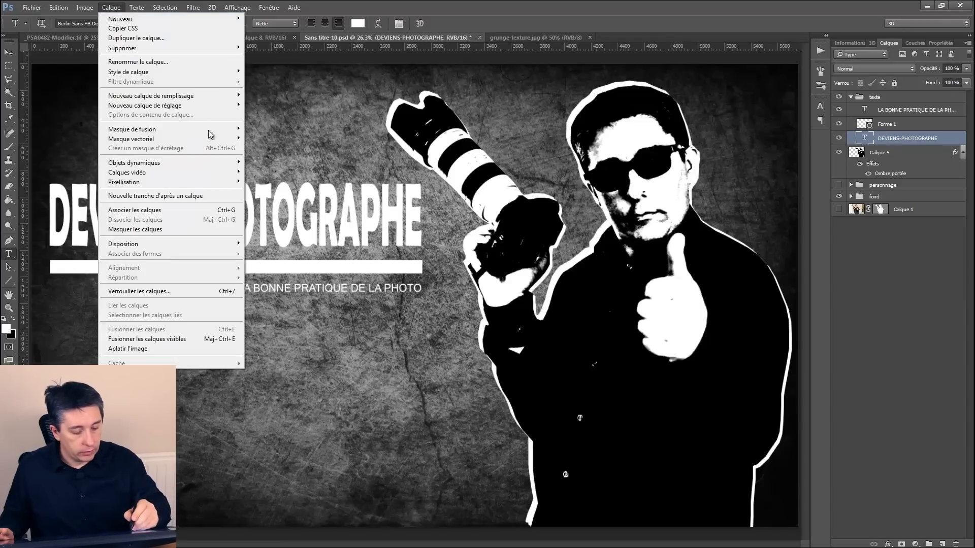
pyautogui.moveTo(238, 73)
pyautogui.click(265, 173)
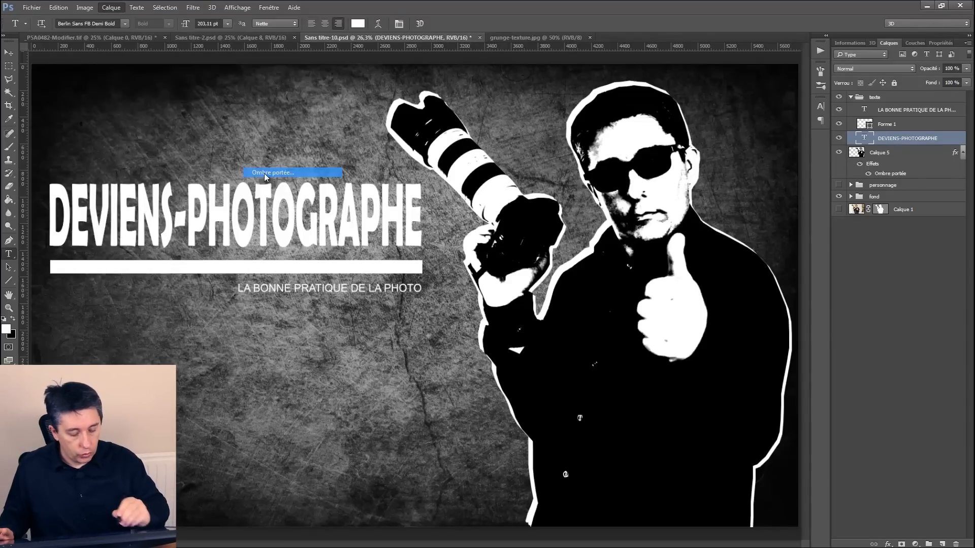
pyautogui.moveTo(169, 254); pyautogui.dragTo(179, 295)
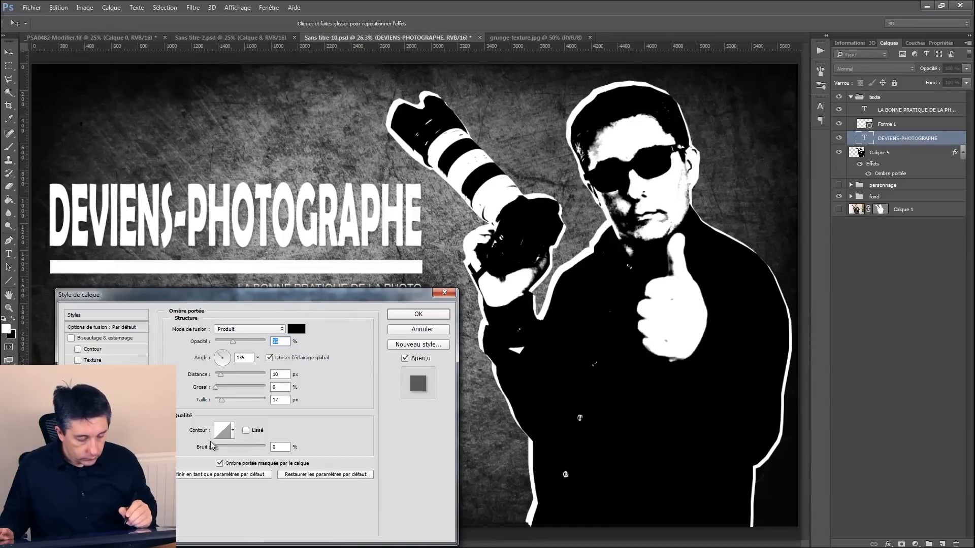
# - Set the title's drop shadow size to 0 px and its distance to 30 px
pyautogui.click(283, 374)
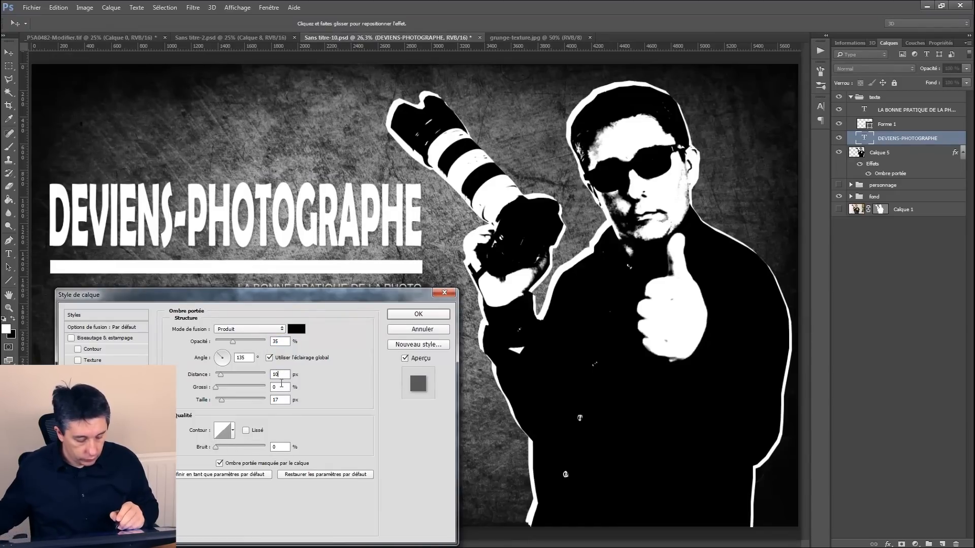
pyautogui.moveTo(224, 401); pyautogui.dragTo(215, 406)
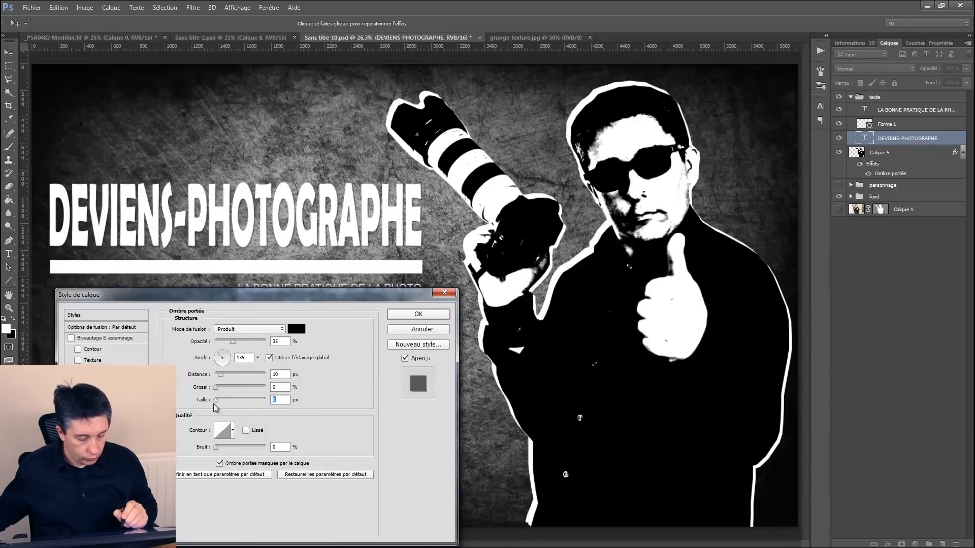
pyautogui.click(282, 374)
pyautogui.write('30')
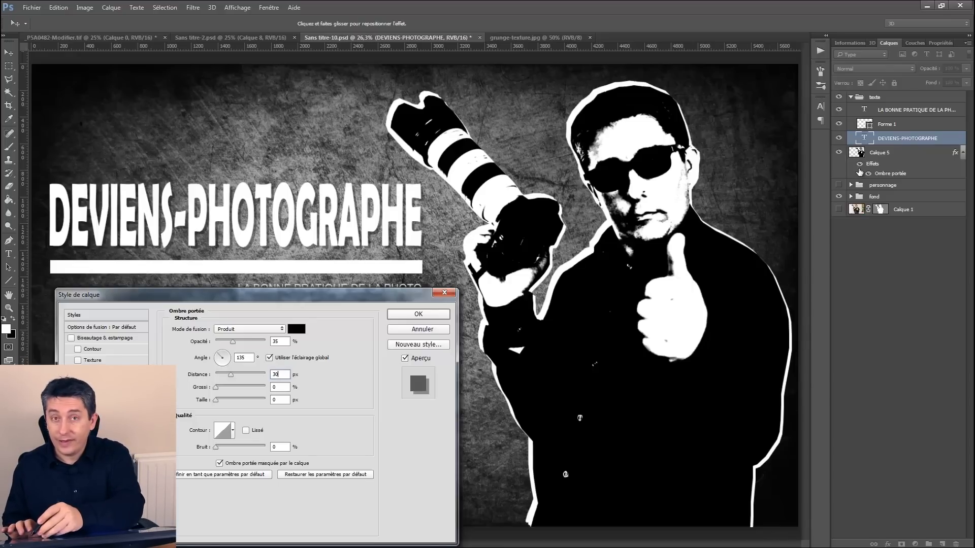
# - Set the title shadow's angle to 135° and apply the layer style
pyautogui.click(226, 363)
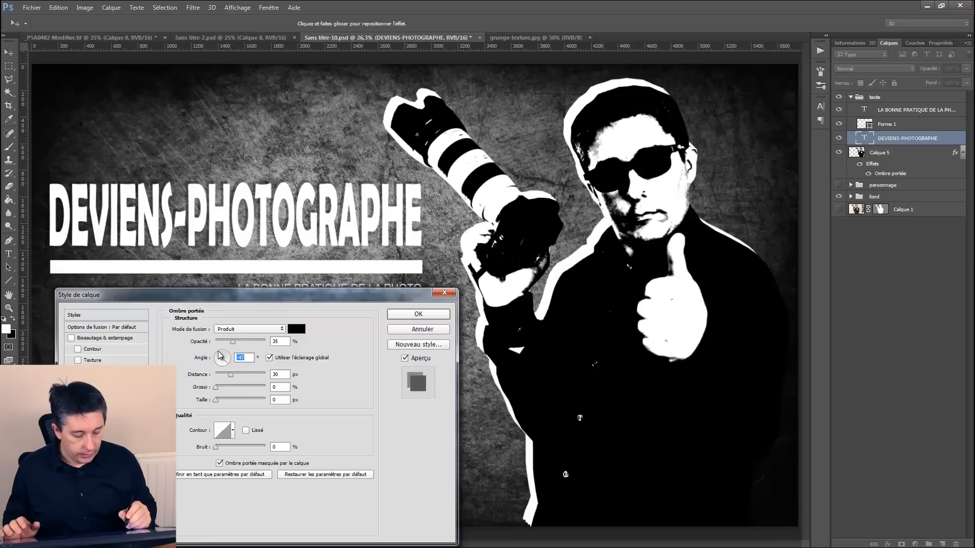
pyautogui.write('135')
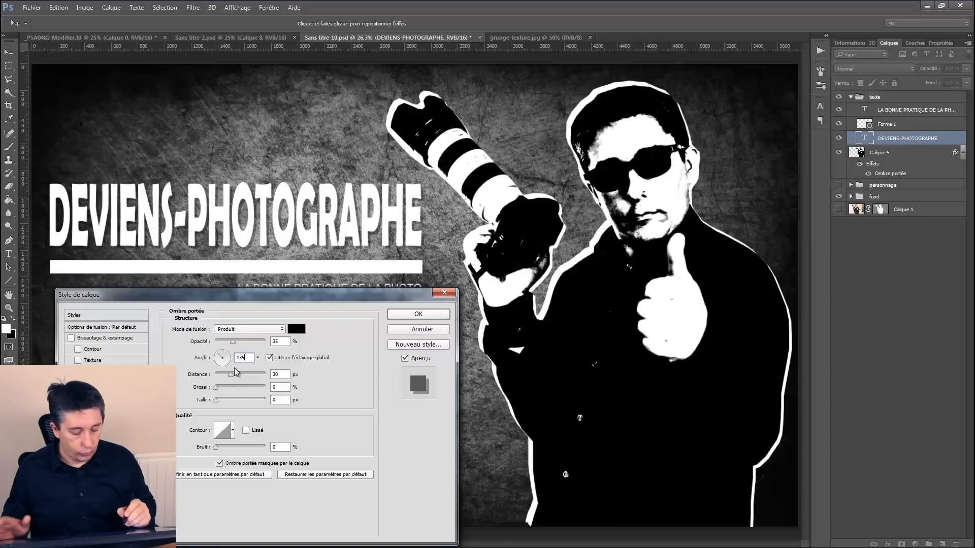
pyautogui.click(417, 315)
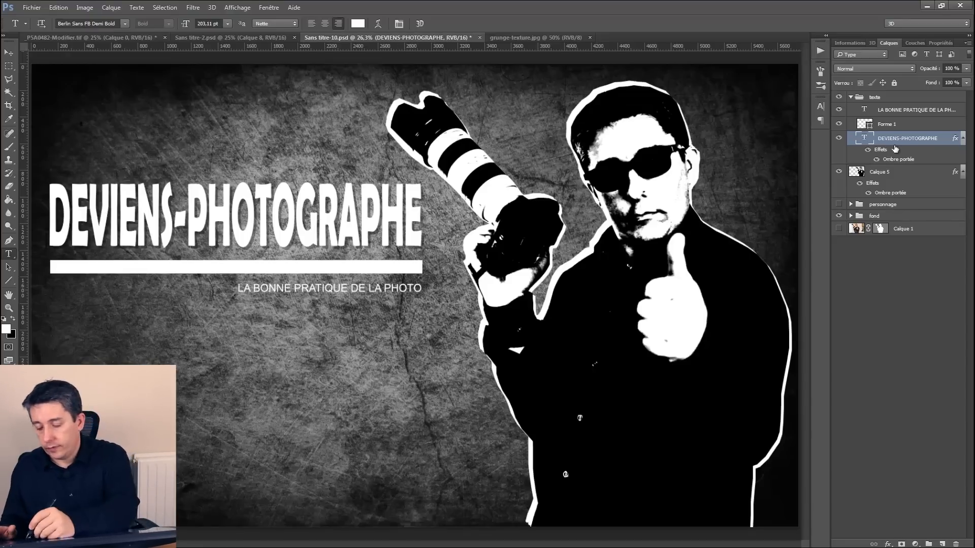
# - Copy the title's layer style and paste it onto the Forme 1 line layer
pyautogui.rightClick(882, 151)
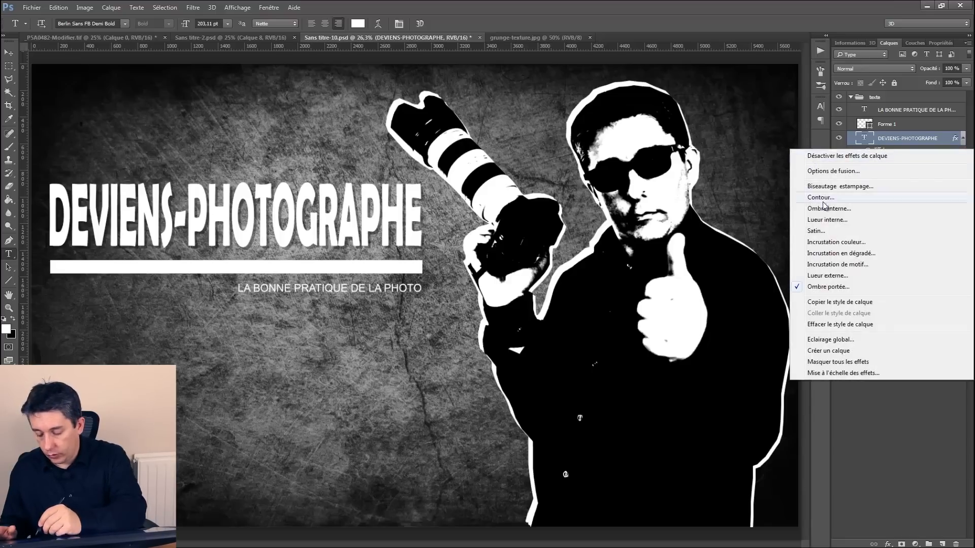
pyautogui.click(822, 304)
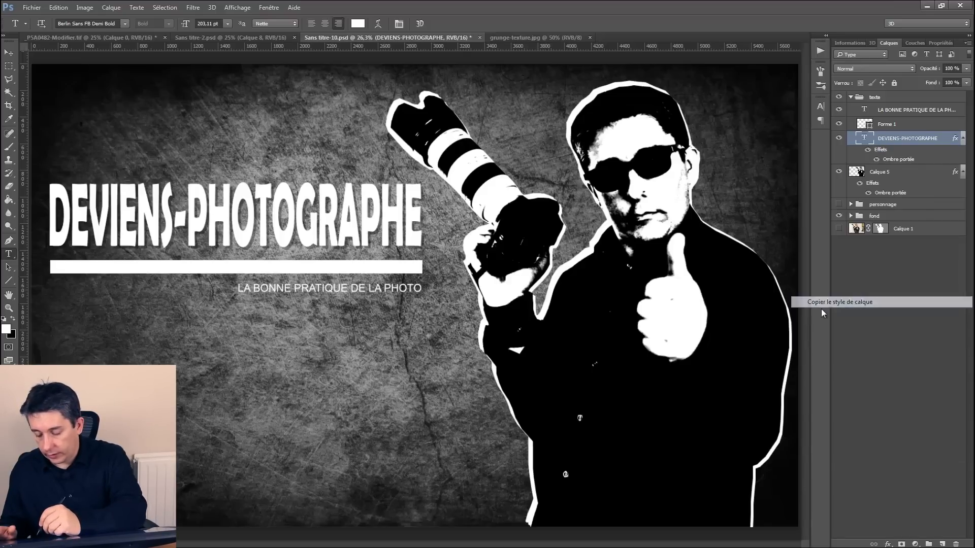
pyautogui.click(870, 122)
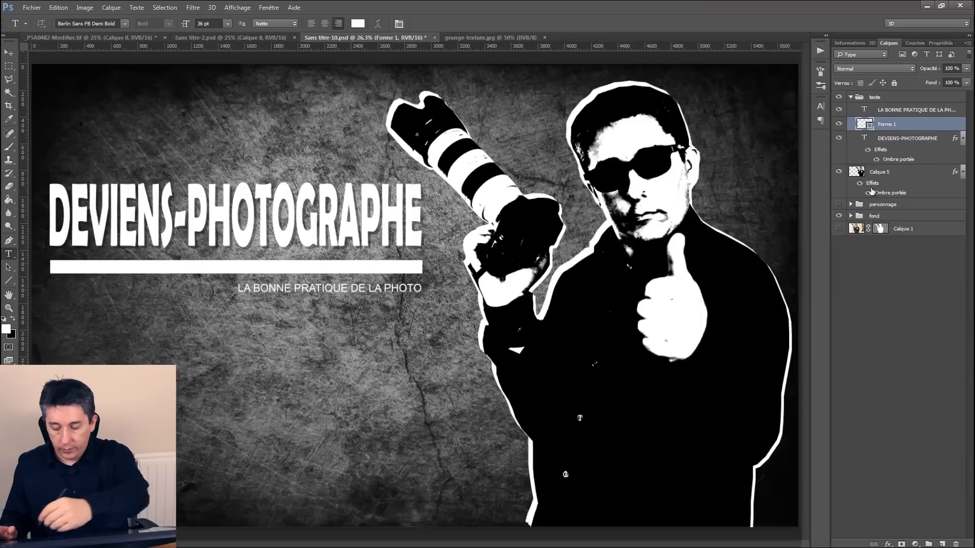
pyautogui.click(838, 124)
pyautogui.click(838, 124)
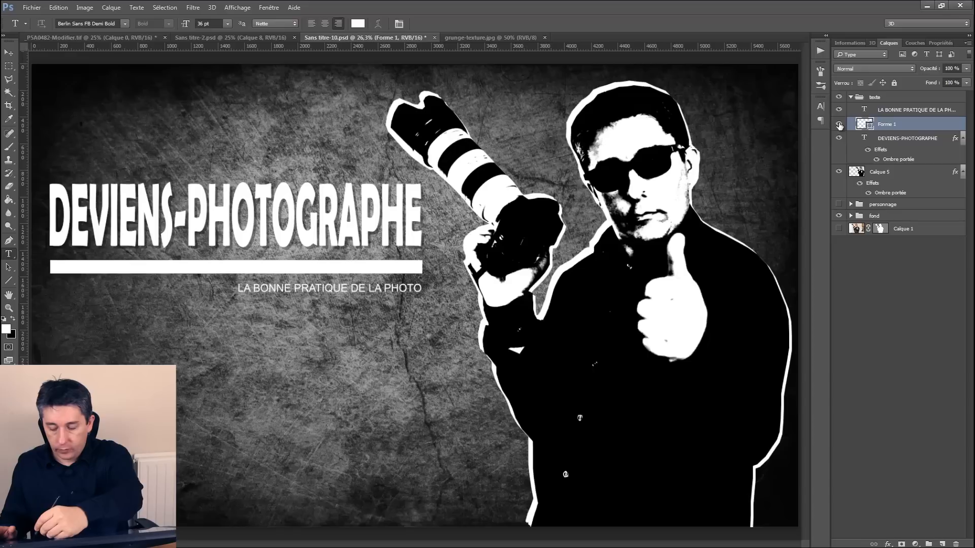
pyautogui.rightClick(869, 127)
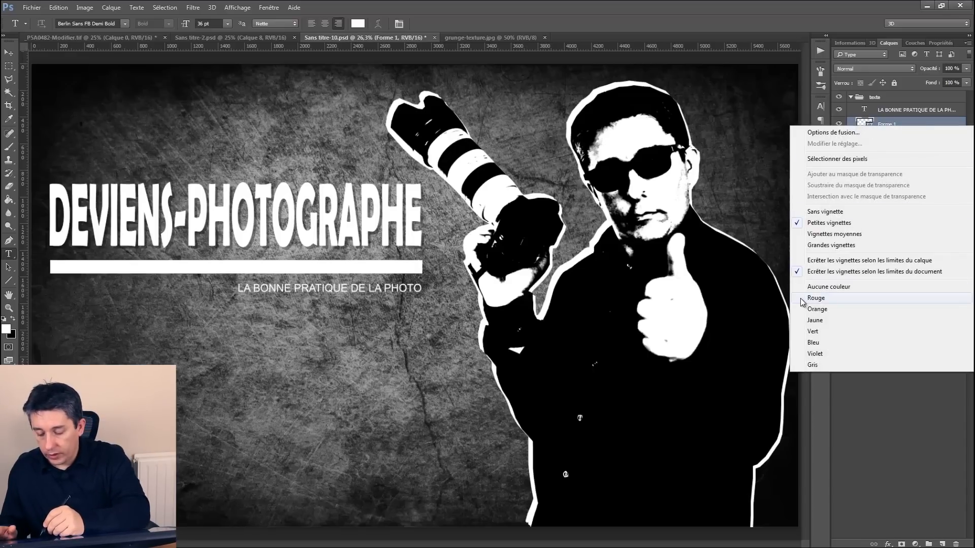
pyautogui.click(861, 124)
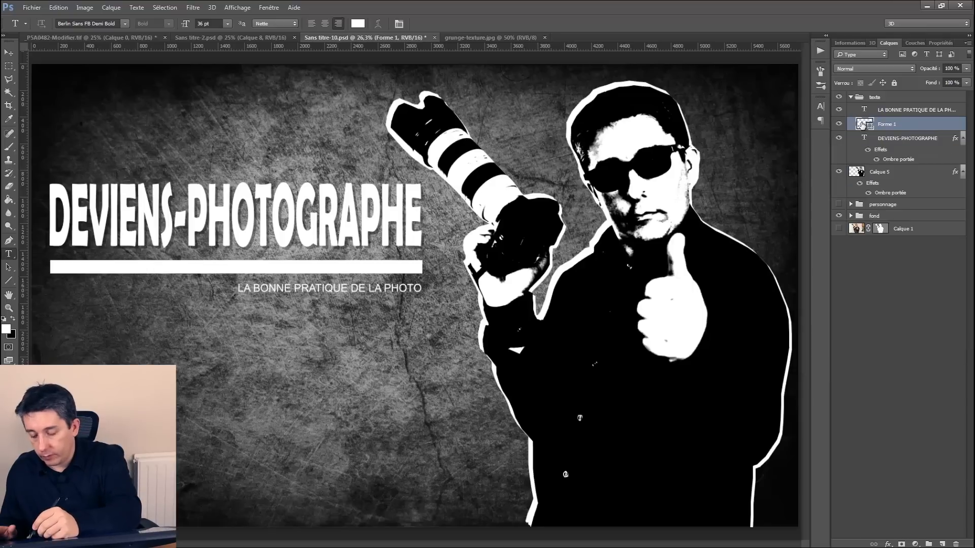
pyautogui.rightClick(884, 128)
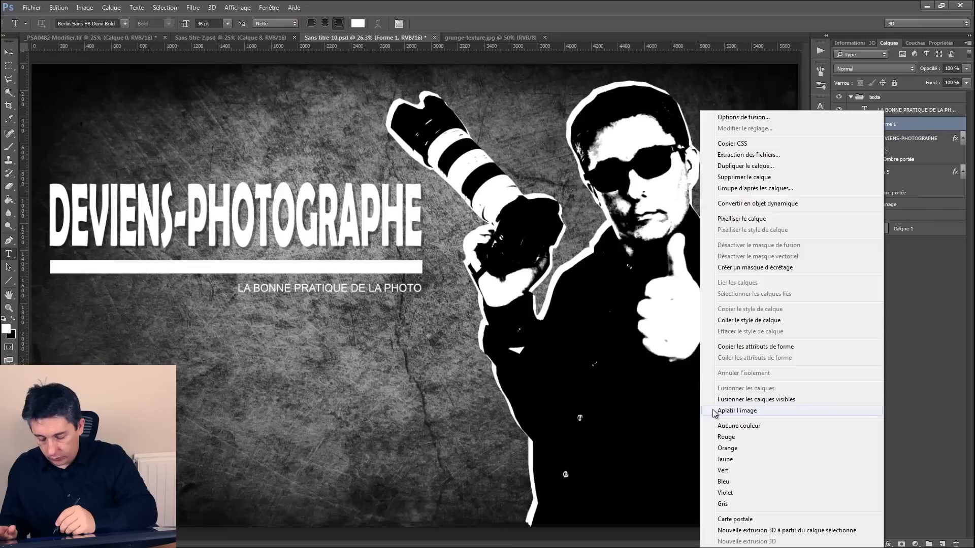
pyautogui.click(722, 321)
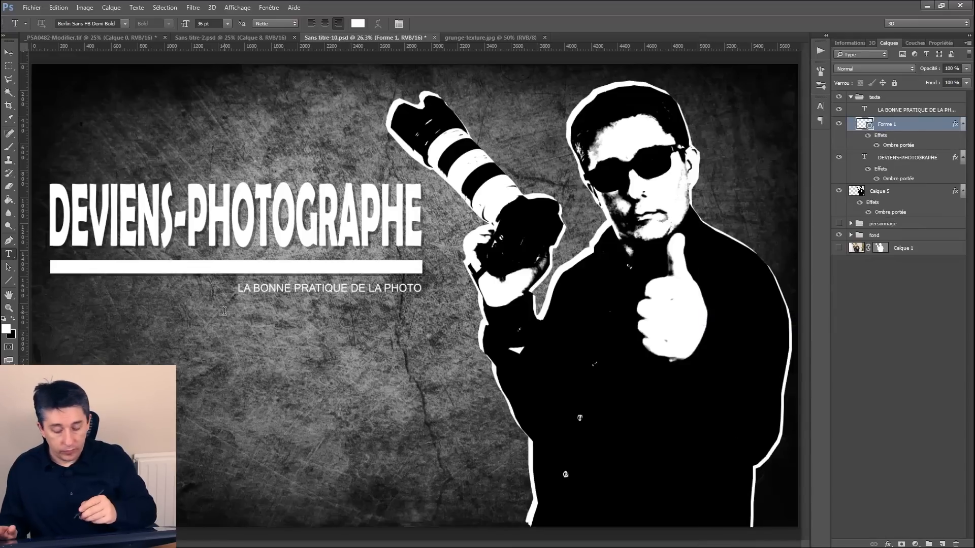
# - Select the LA BONNE PRATIQUE DE LA PHOTO tagline layer and add a drop shadow to it
pyautogui.rightClick(880, 111)
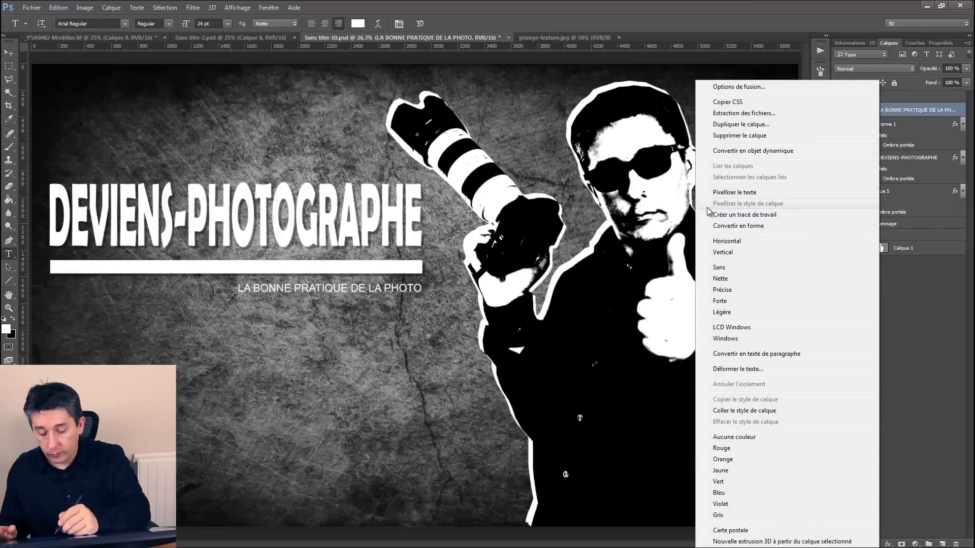
pyautogui.rightClick(903, 108)
pyautogui.rightClick(900, 109)
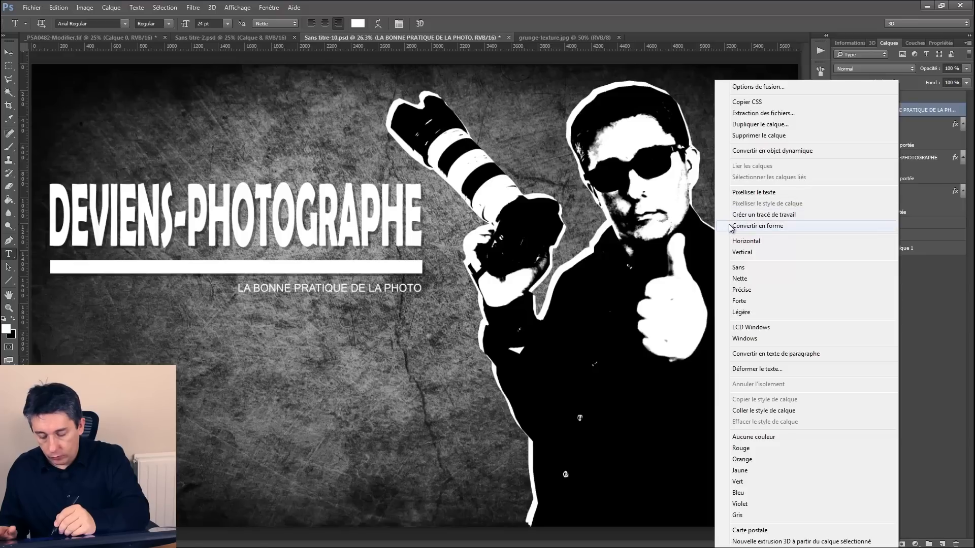
pyautogui.click(113, 7)
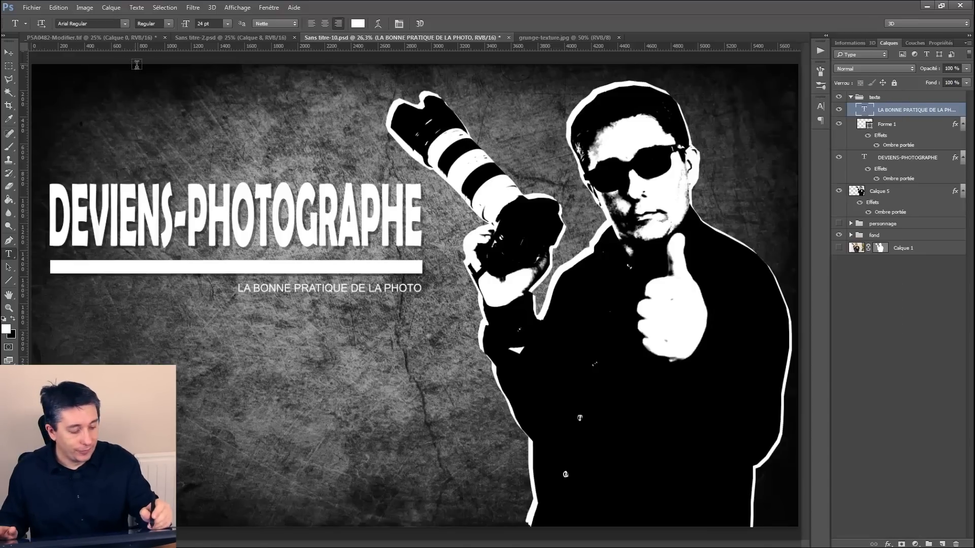
pyautogui.click(111, 7)
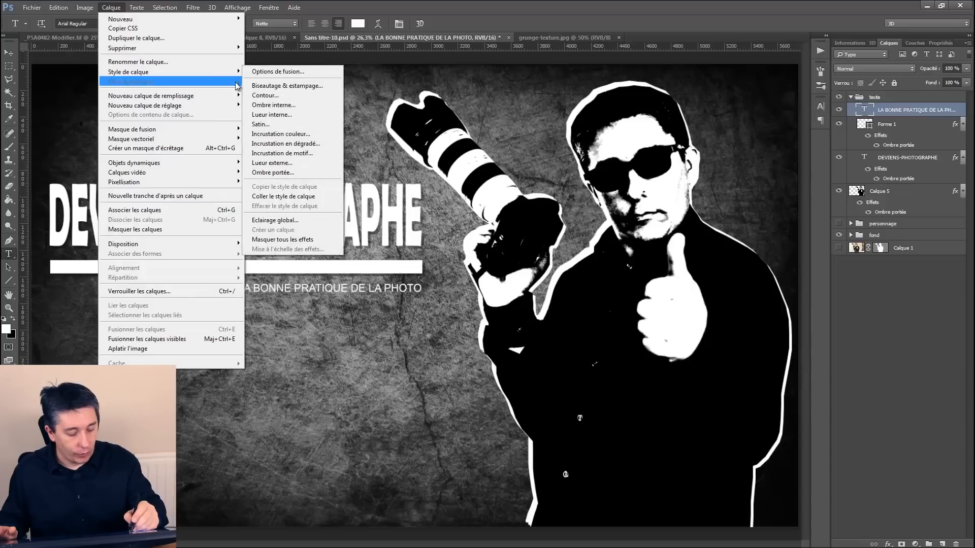
pyautogui.moveTo(198, 72)
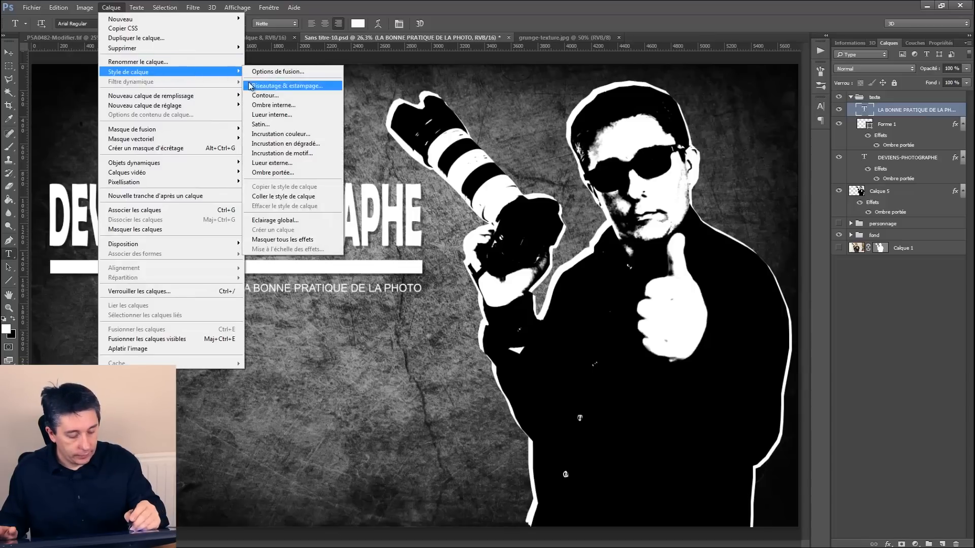
pyautogui.click(263, 173)
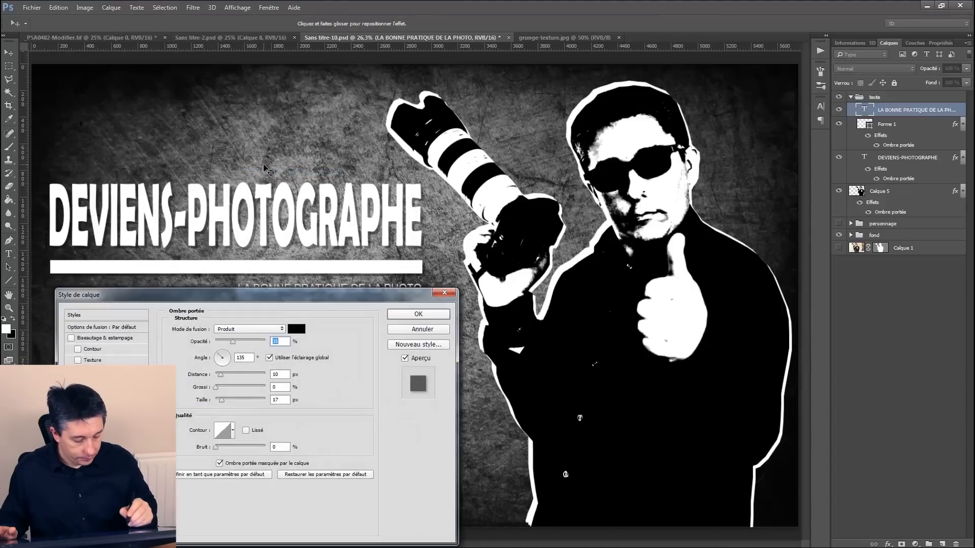
# - Set the tagline's drop shadow to size 0 px, distance 28 px and opacity 100%, and apply the layer style
pyautogui.moveTo(231, 294); pyautogui.dragTo(235, 329)
pyautogui.moveTo(226, 435); pyautogui.dragTo(220, 435)
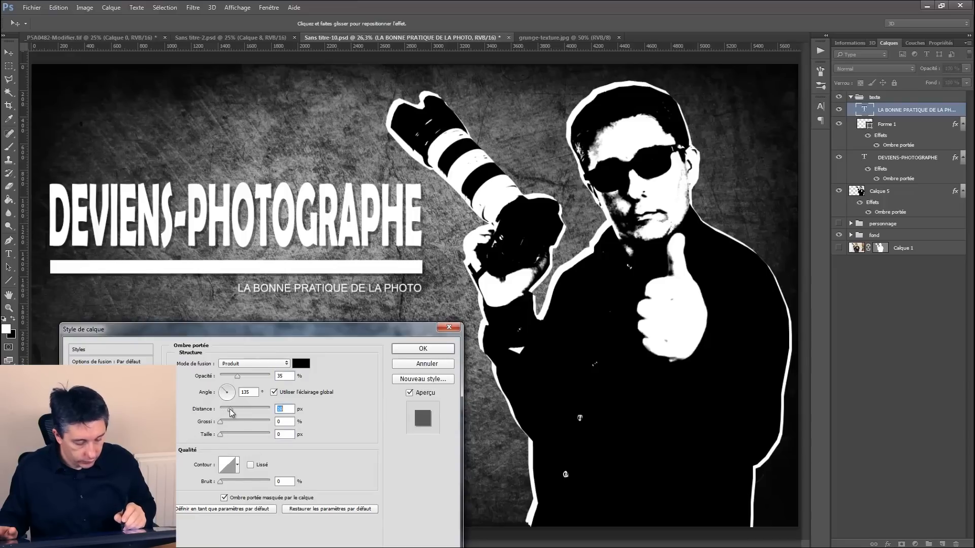
pyautogui.moveTo(235, 407); pyautogui.dragTo(235, 407)
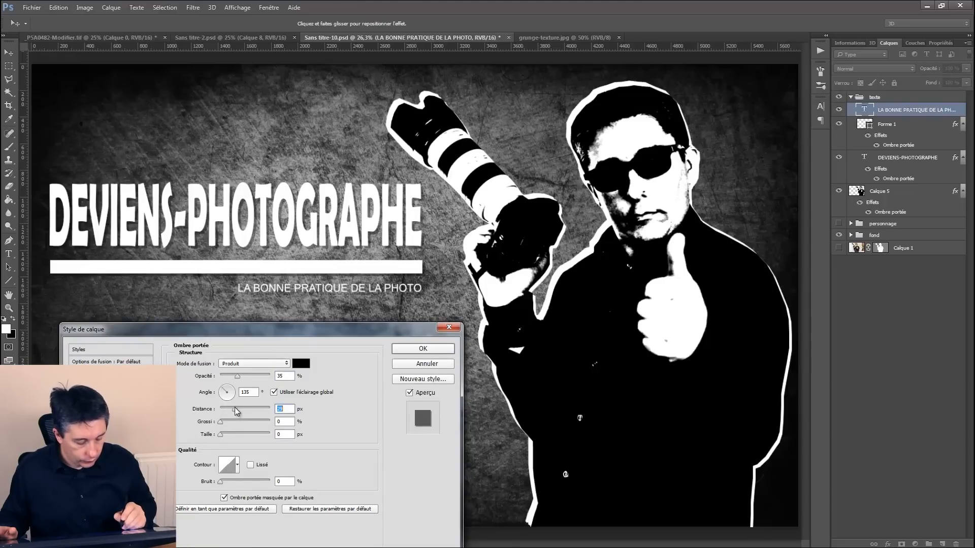
pyautogui.moveTo(242, 374); pyautogui.dragTo(288, 390)
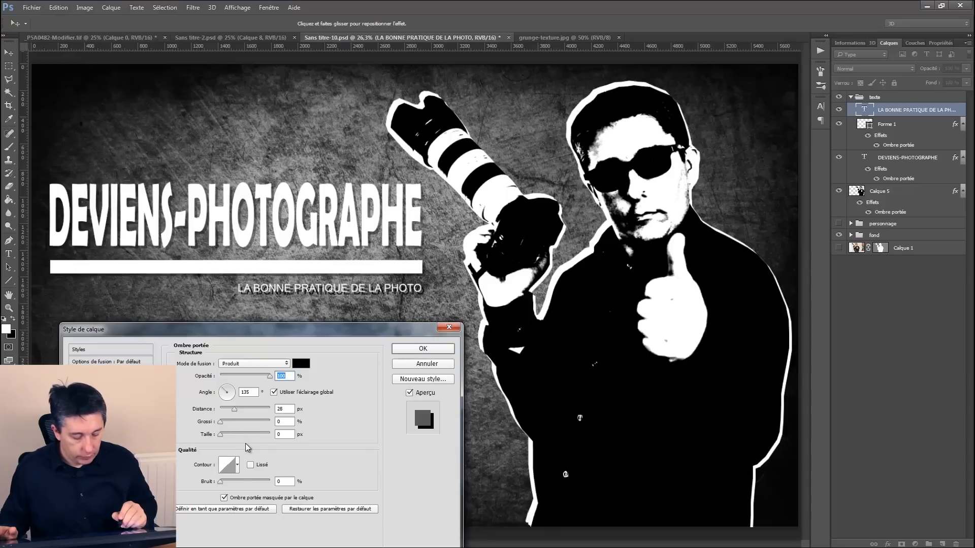
pyautogui.click(421, 351)
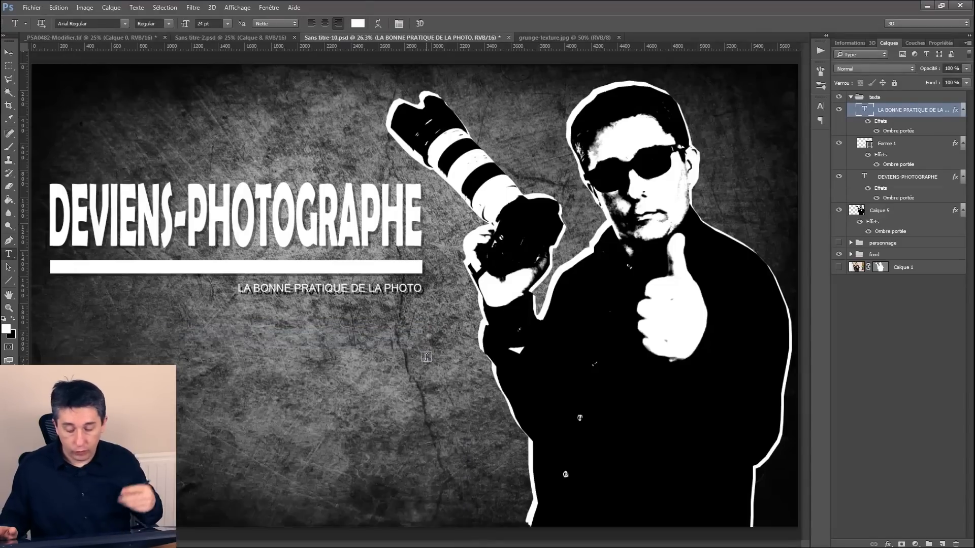